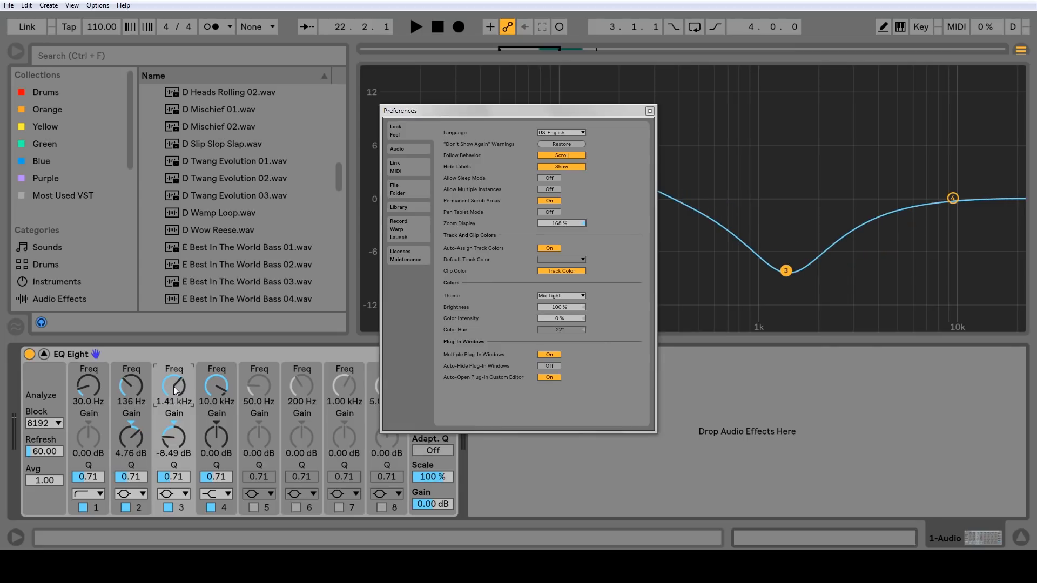
# - Lower EQ Eight's band 3 frequency to 719 Hz, and reset the display zoom to 100% in the preferences
pyautogui.moveTo(174, 390); pyautogui.dragTo(174, 397)
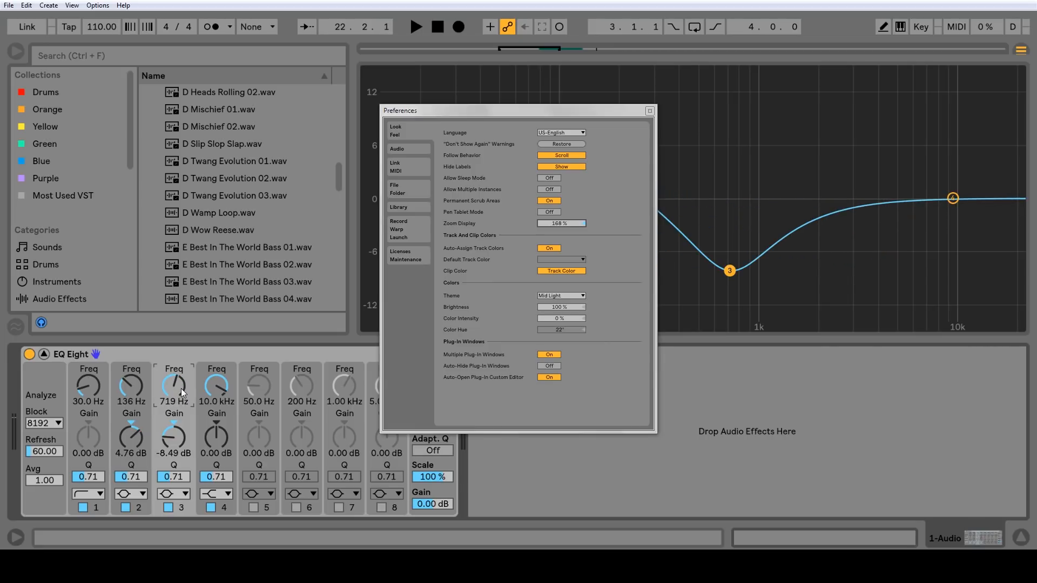
pyautogui.doubleClick(566, 224)
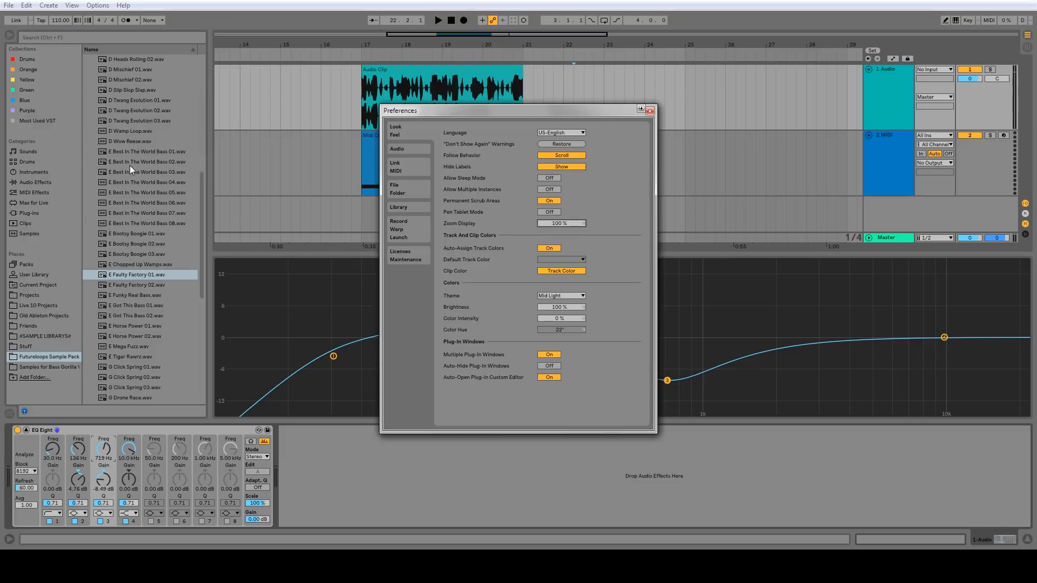
pyautogui.click(650, 111)
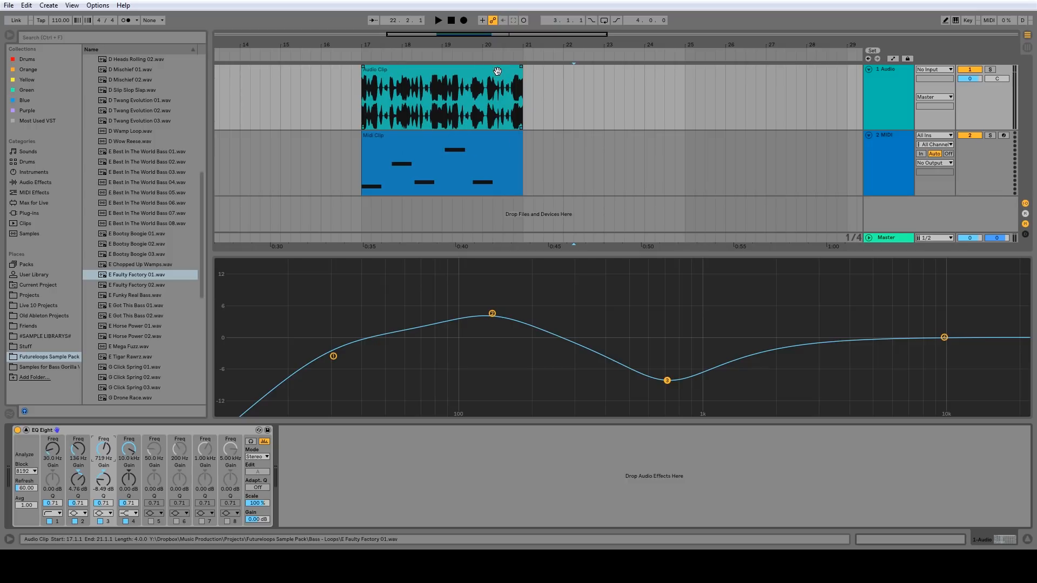
# - Show the MIDI clip's notes in the clip view and recolour the clip bright pink
pyautogui.click(464, 138)
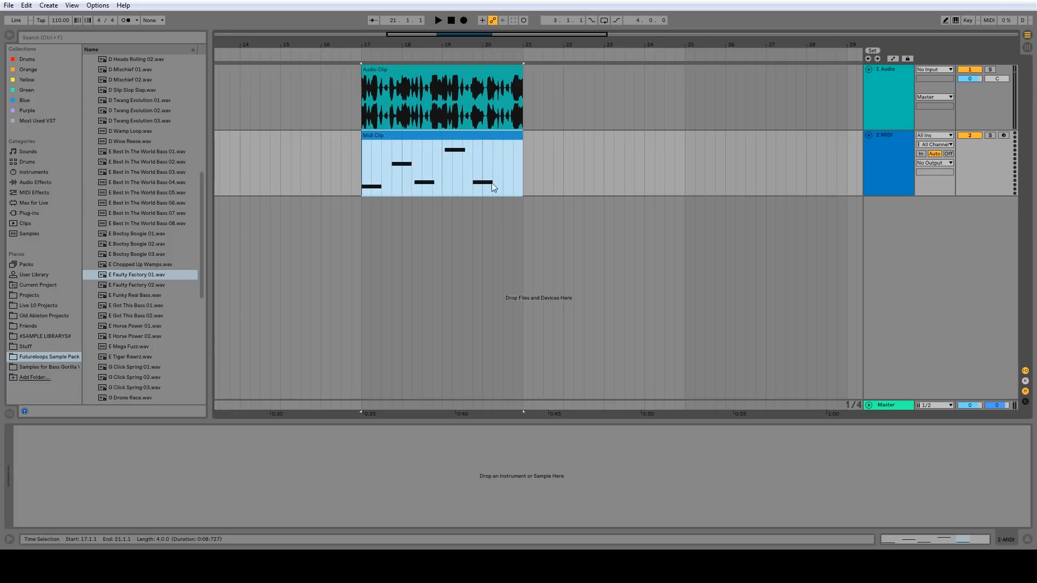
pyautogui.doubleClick(428, 157)
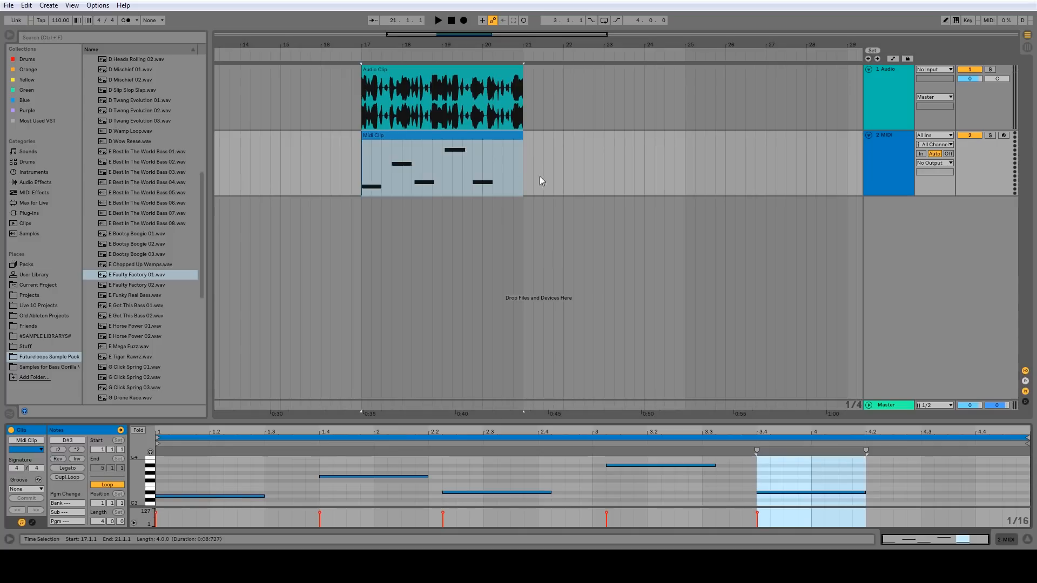
pyautogui.rightClick(459, 140)
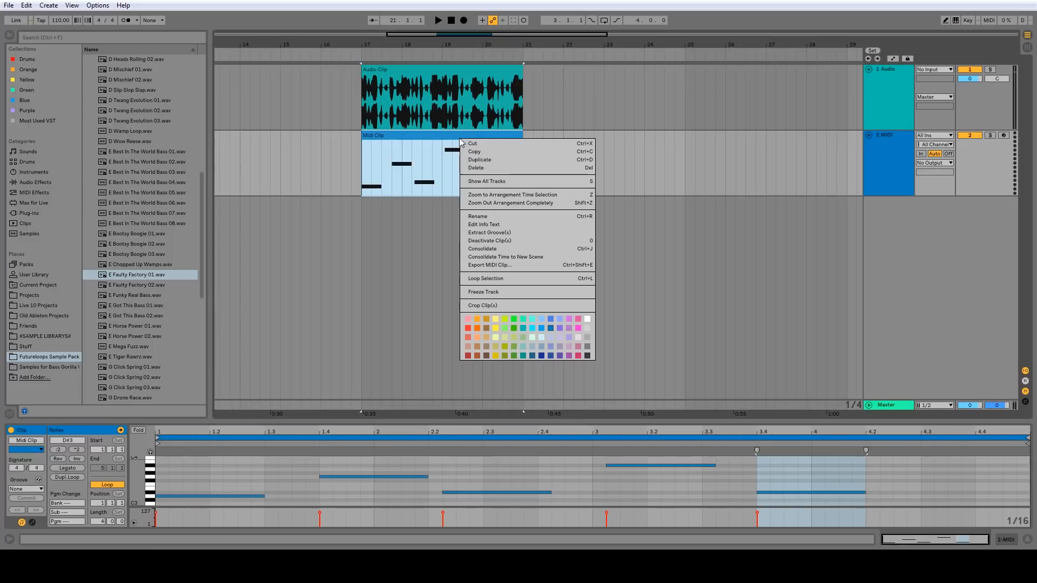
pyautogui.click(579, 327)
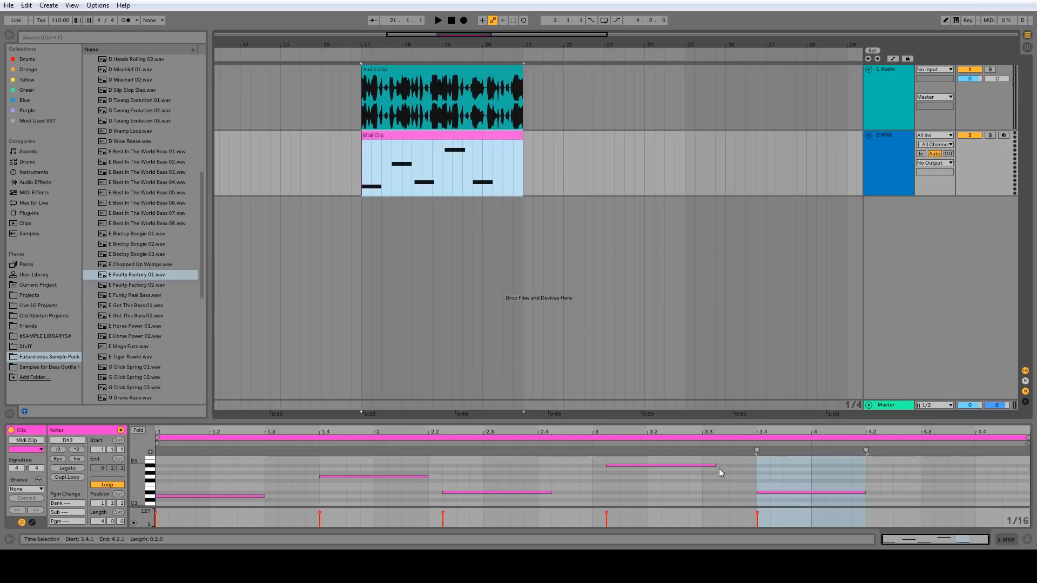
# - Play the arrangement from the start of the MIDI clip at bar 17 and stop it
pyautogui.click(364, 170)
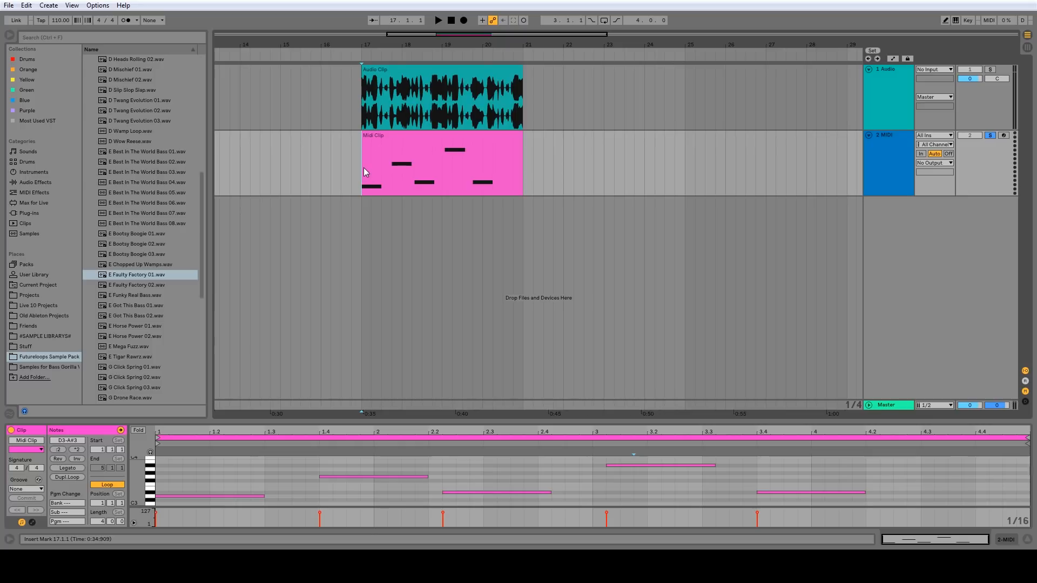
pyautogui.press('space')
pyautogui.press('space')
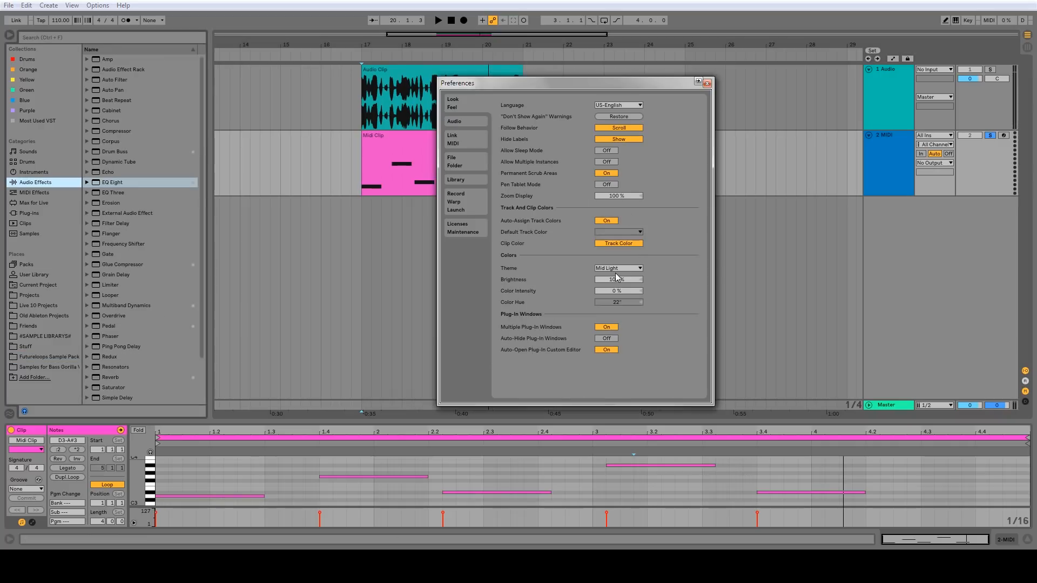
# - Try the Light, Mid Dark, Dark and Live 9 colour themes in turn
pyautogui.click(621, 269)
pyautogui.click(621, 276)
pyautogui.click(623, 269)
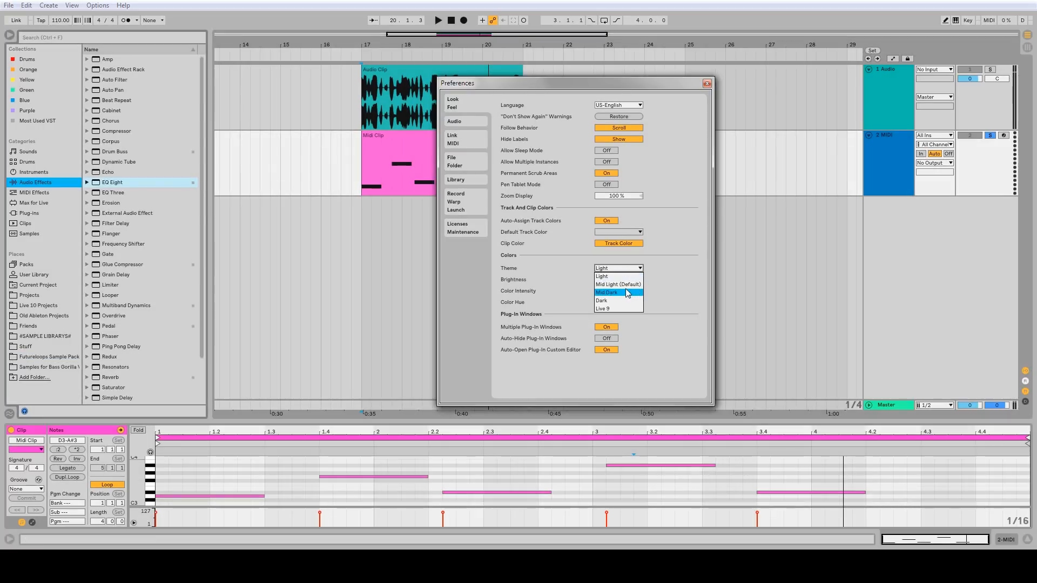
pyautogui.click(628, 292)
pyautogui.click(627, 268)
pyautogui.click(624, 299)
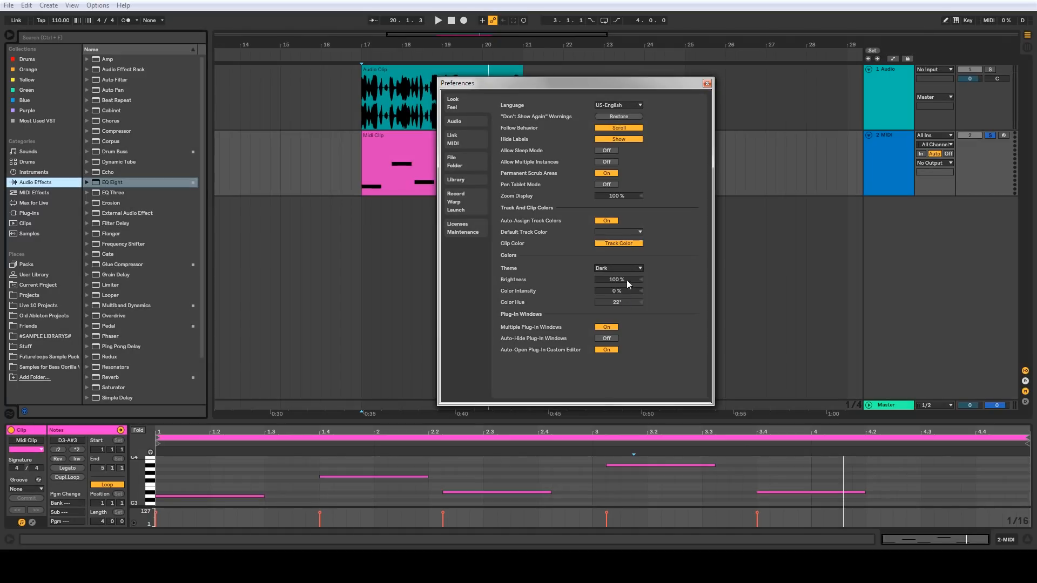
pyautogui.click(627, 267)
pyautogui.click(622, 306)
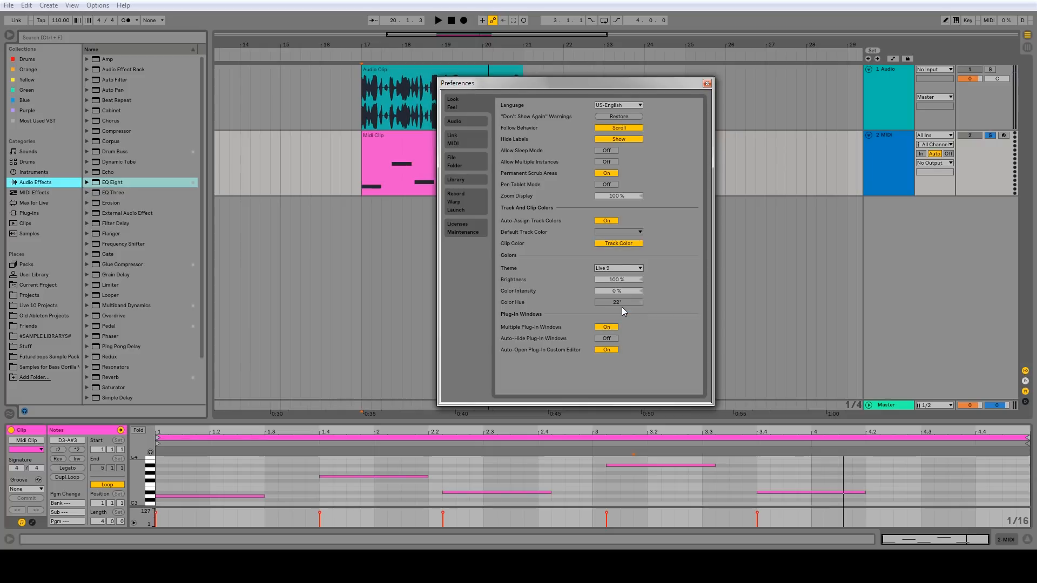
# - Show the audio track's EQ Eight and compare the interface with the other open Live window, then close the preferences
pyautogui.doubleClick(888, 72)
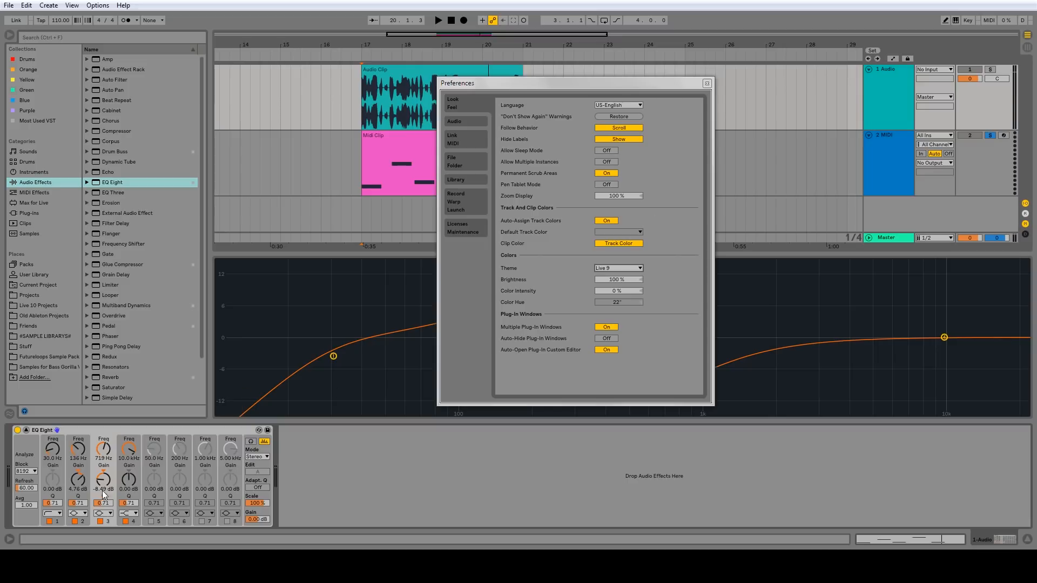
pyautogui.click(195, 566)
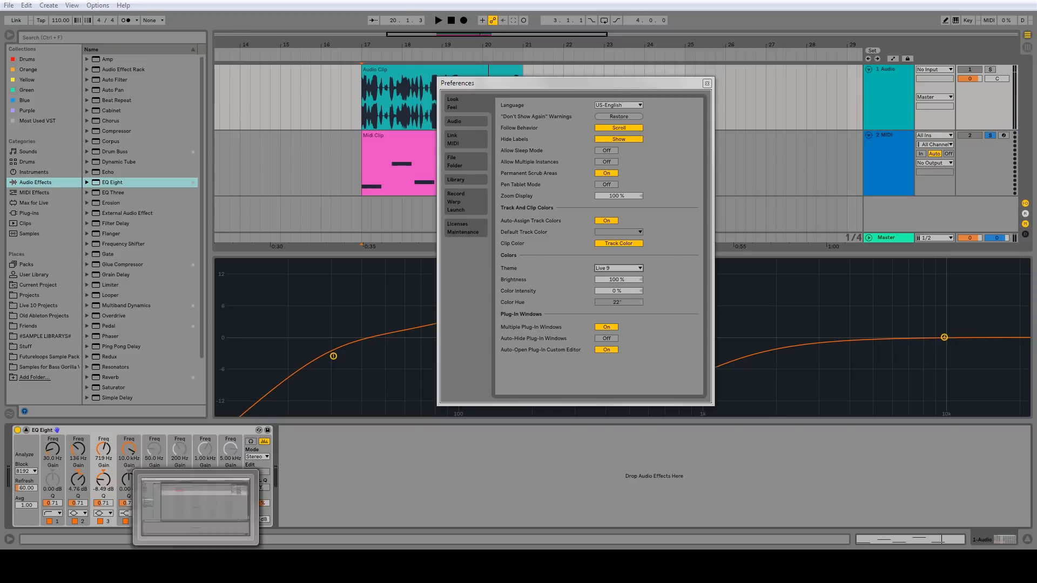
pyautogui.click(196, 508)
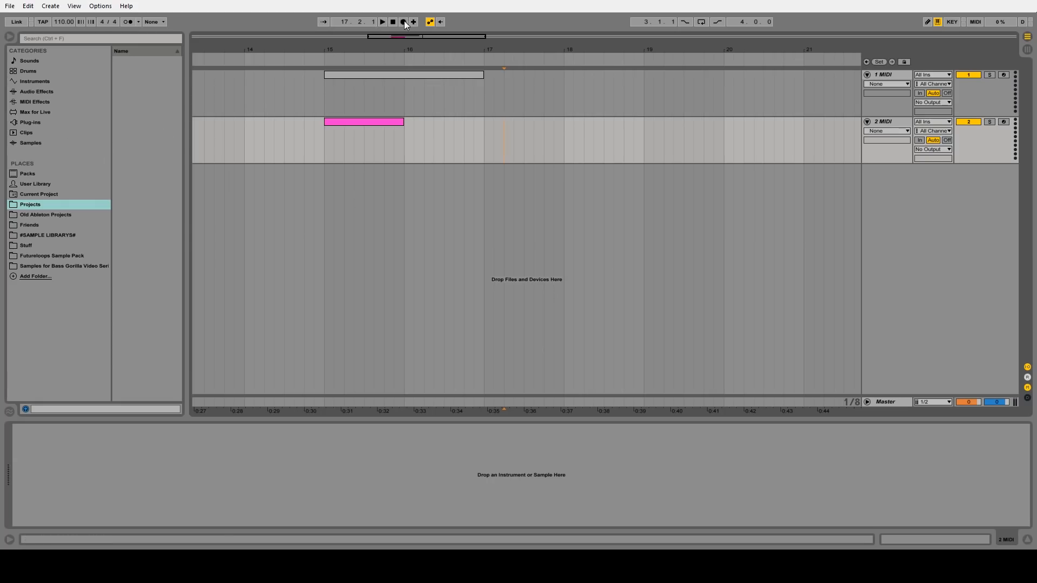
pyautogui.hotkey('alt', 'Tab')
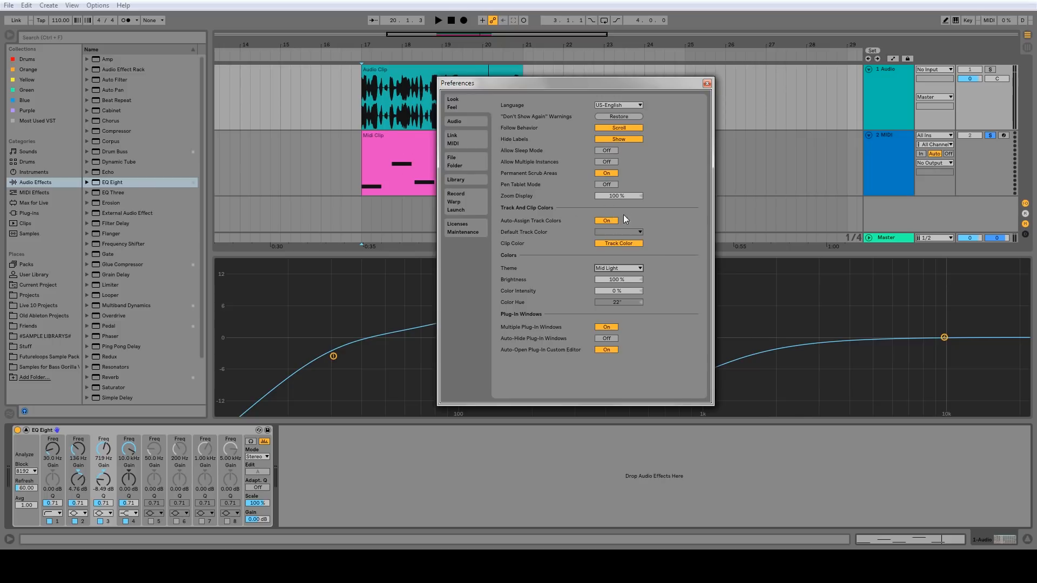
pyautogui.press('Escape')
# - Duplicate the MIDI track with its clip four times
pyautogui.click(886, 139)
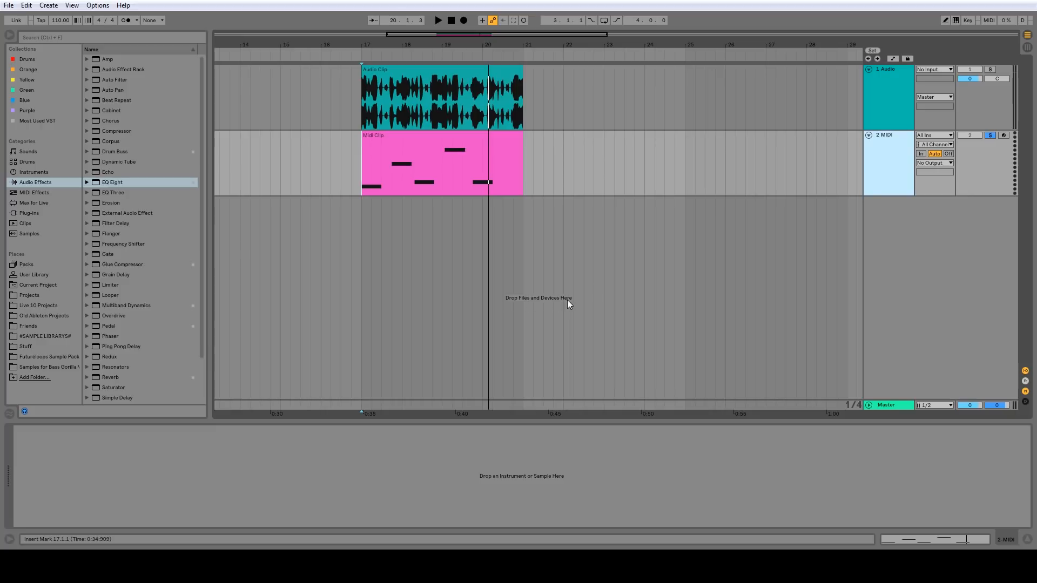
pyautogui.hotkey('ctrl', 'd')
pyautogui.hotkey('ctrl', 'd')
pyautogui.hotkey('ctrl', 'd')
pyautogui.hotkey('ctrl', 'd')
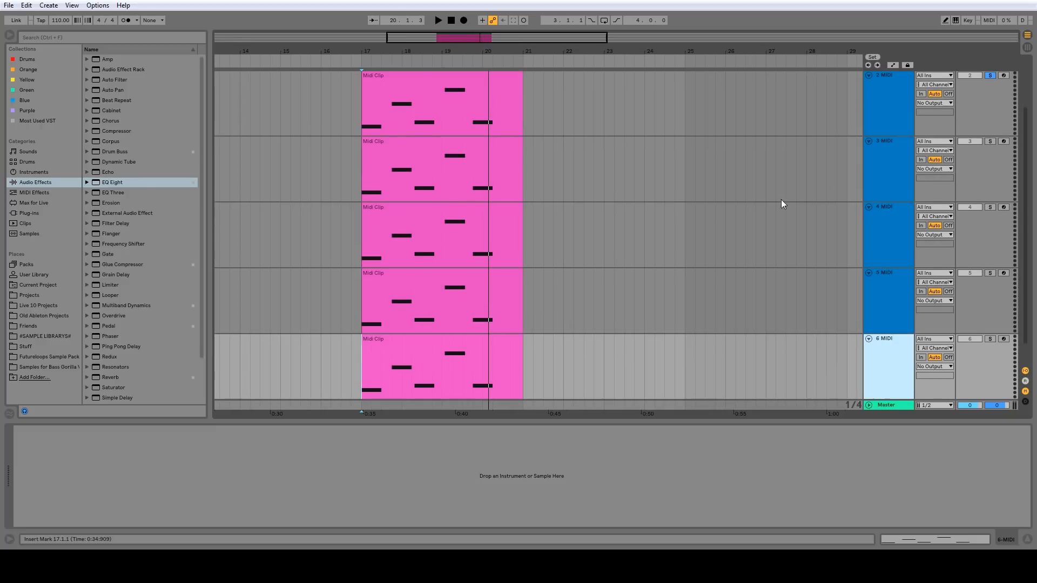
pyautogui.scroll(-1, 701, 191)
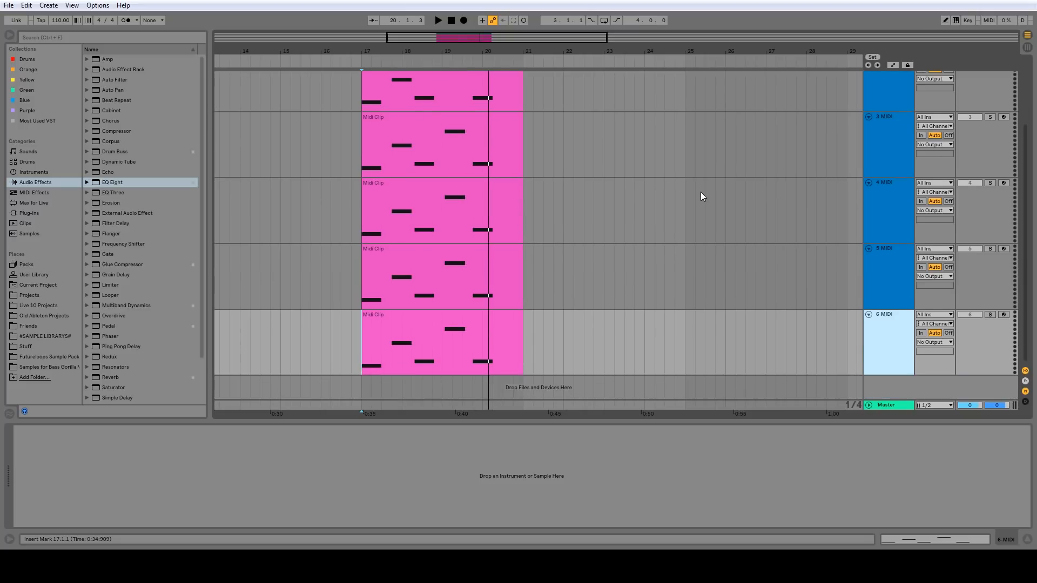
# - Add EQ Eight from the audio effects on a new audio track below the last MIDI track
pyautogui.moveTo(113, 183); pyautogui.dragTo(410, 390)
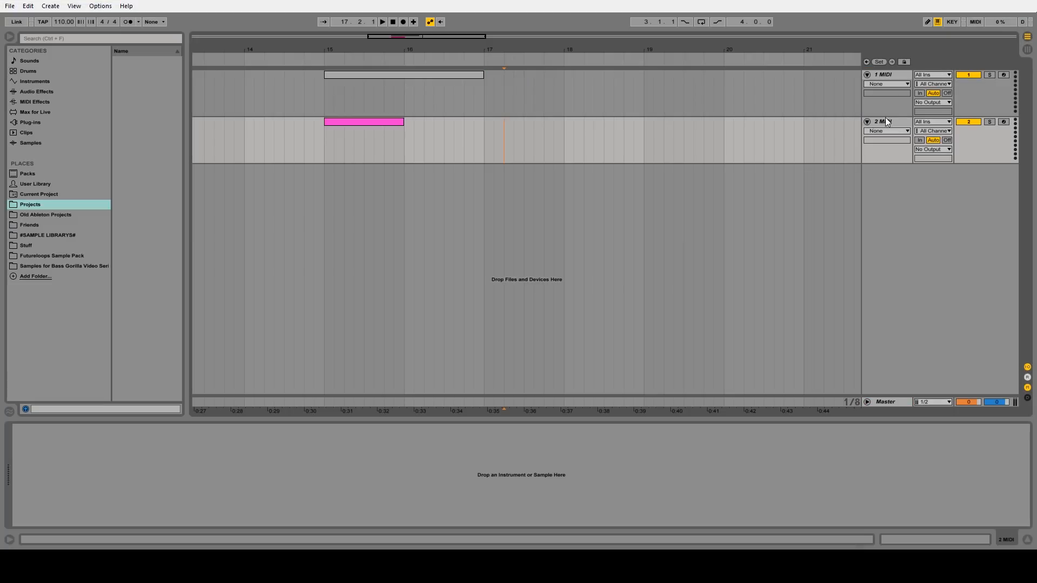
pyautogui.hotkey('ctrl', 't')
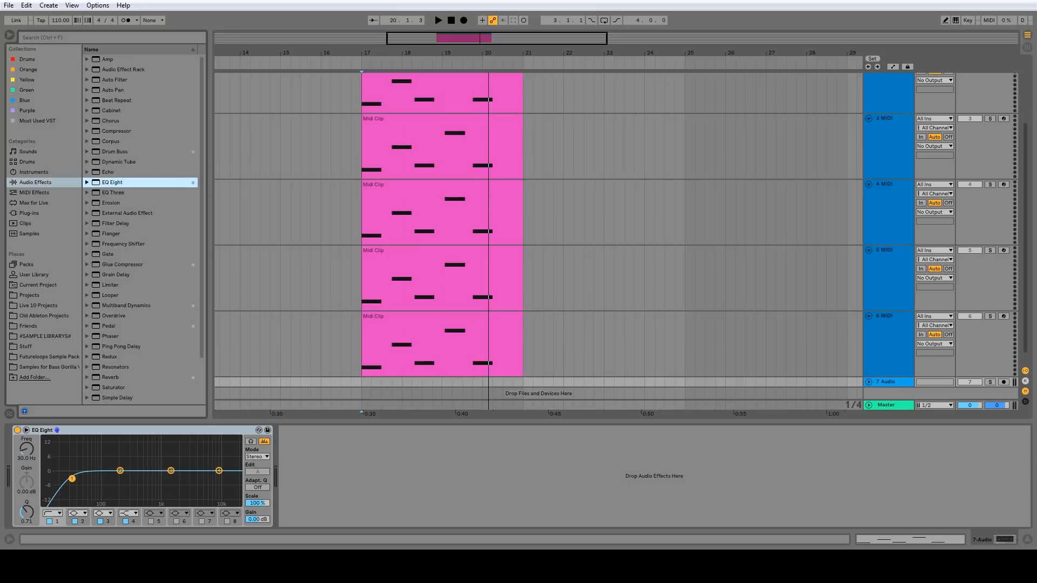
pyautogui.scroll(-1, 596, 313)
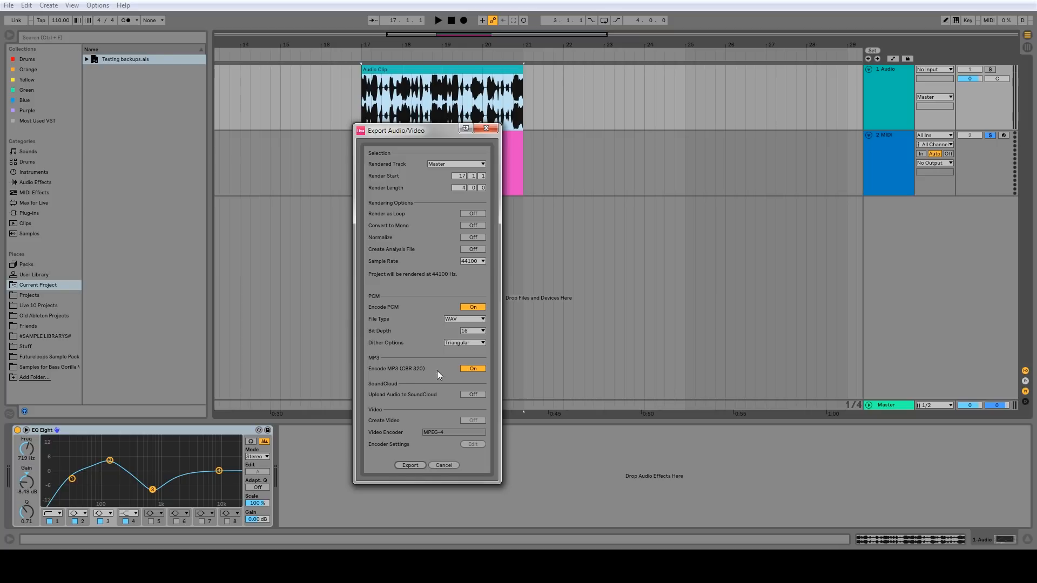
# - Examine the PCM file types offered in the Export Audio/Video dialog and leave the dialog
pyautogui.click(457, 320)
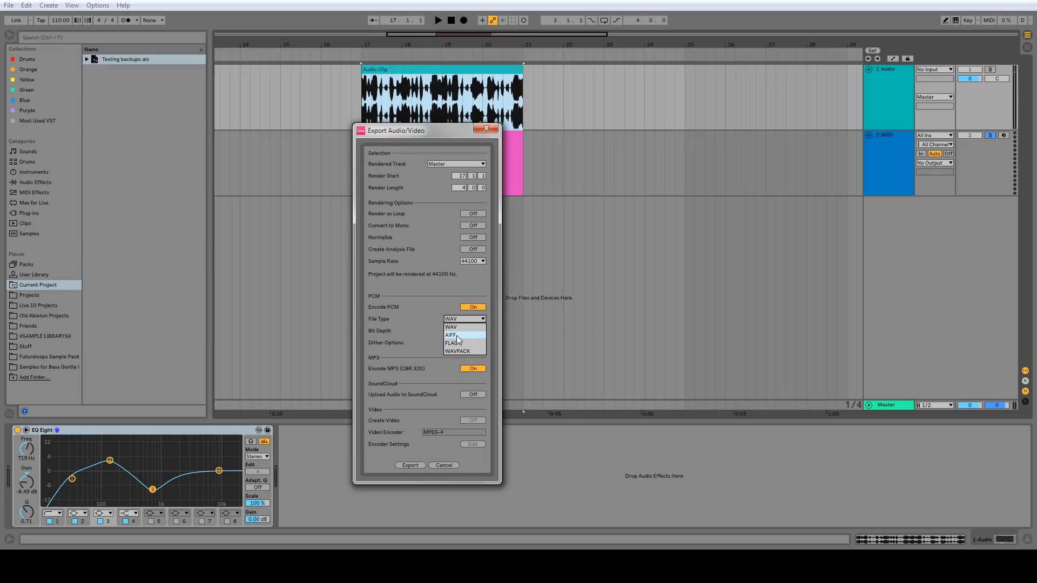
pyautogui.click(434, 309)
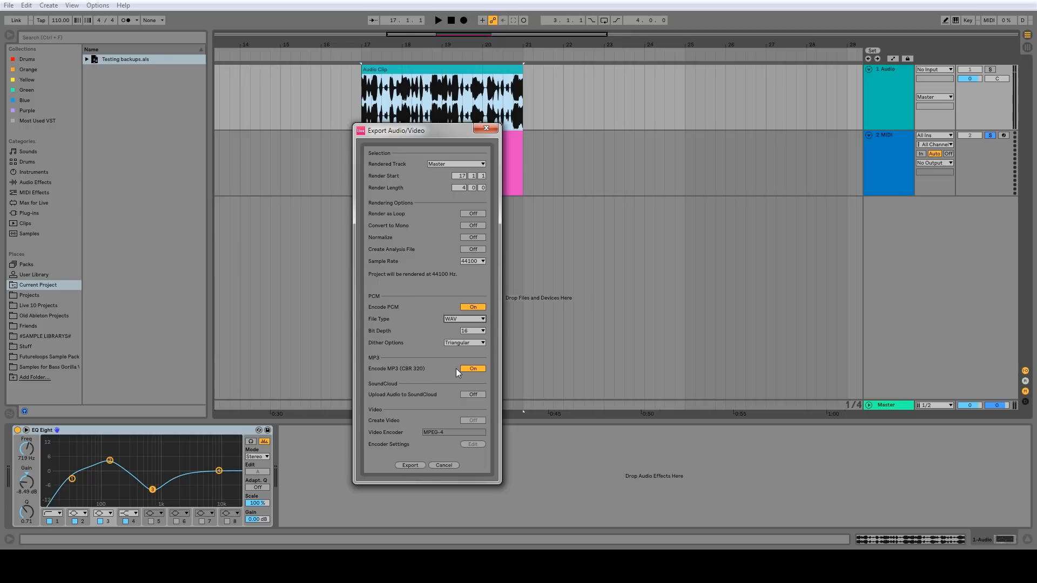
pyautogui.click(397, 466)
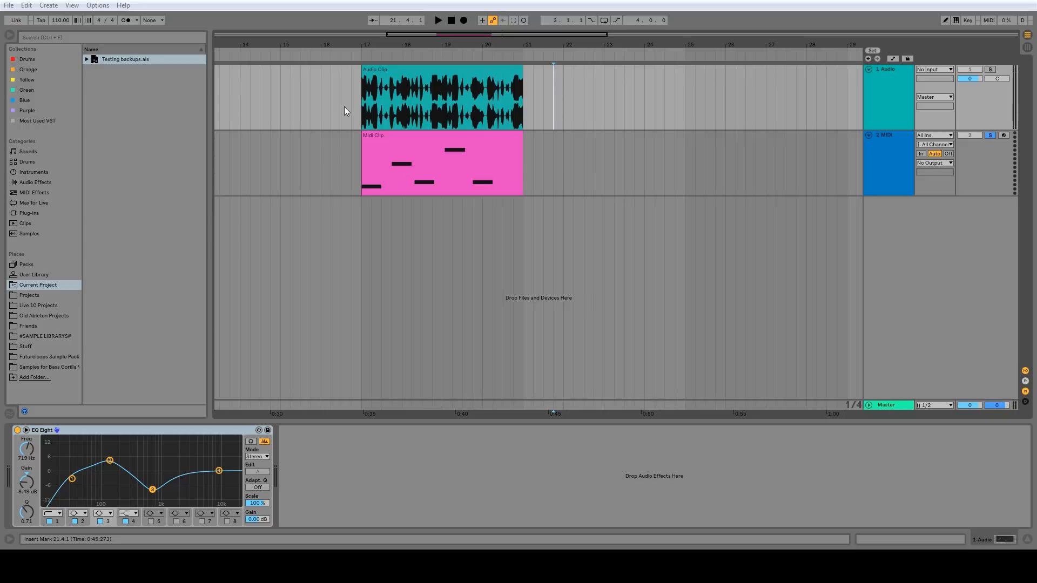
# - Save the set with the audio clip duplicated once at bar 21, and expand the current project's Backup folder
pyautogui.click(393, 70)
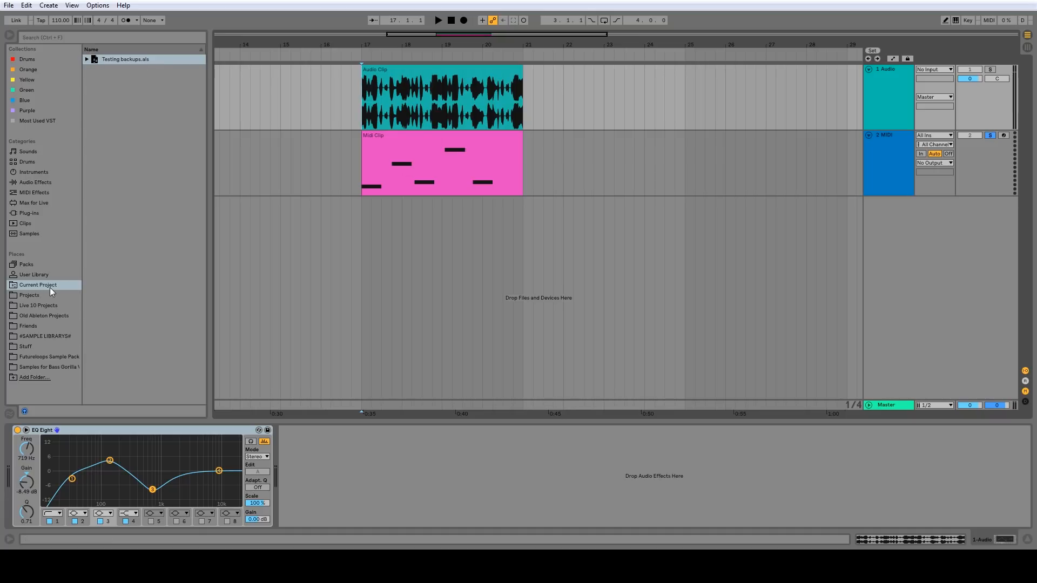
pyautogui.hotkey('ctrl', 'd')
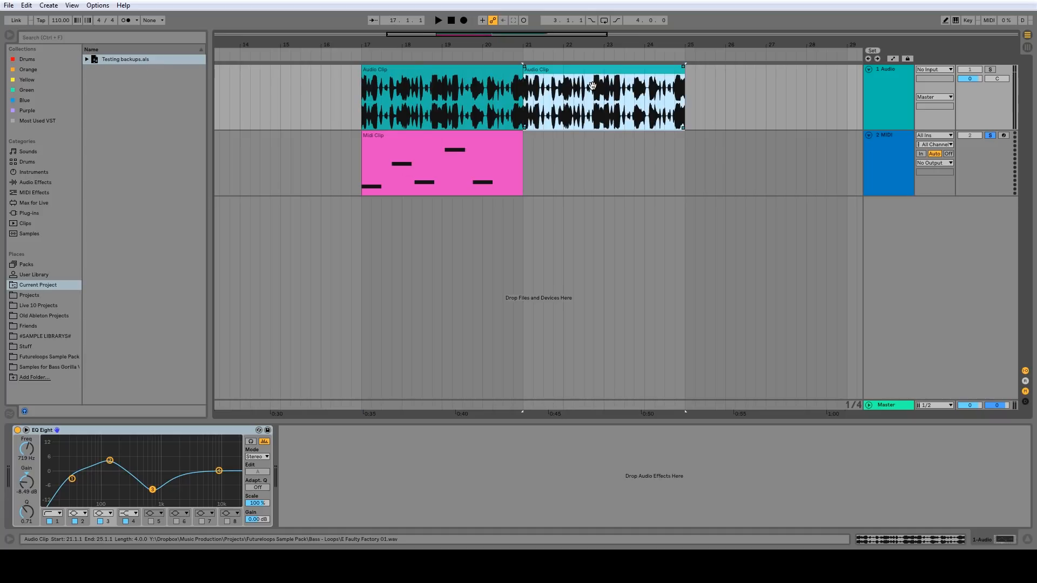
pyautogui.hotkey('ctrl', 's')
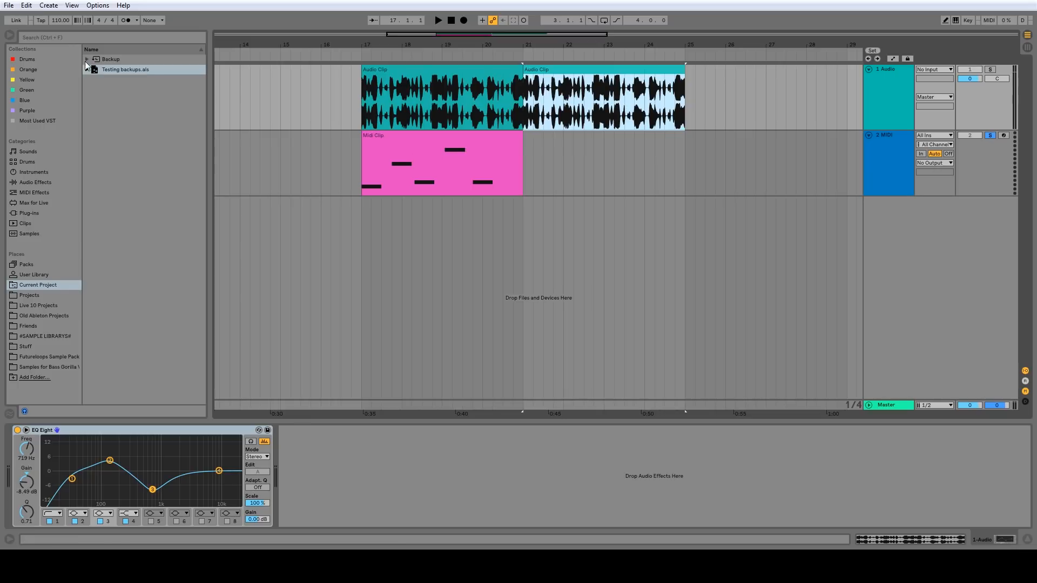
pyautogui.click(87, 60)
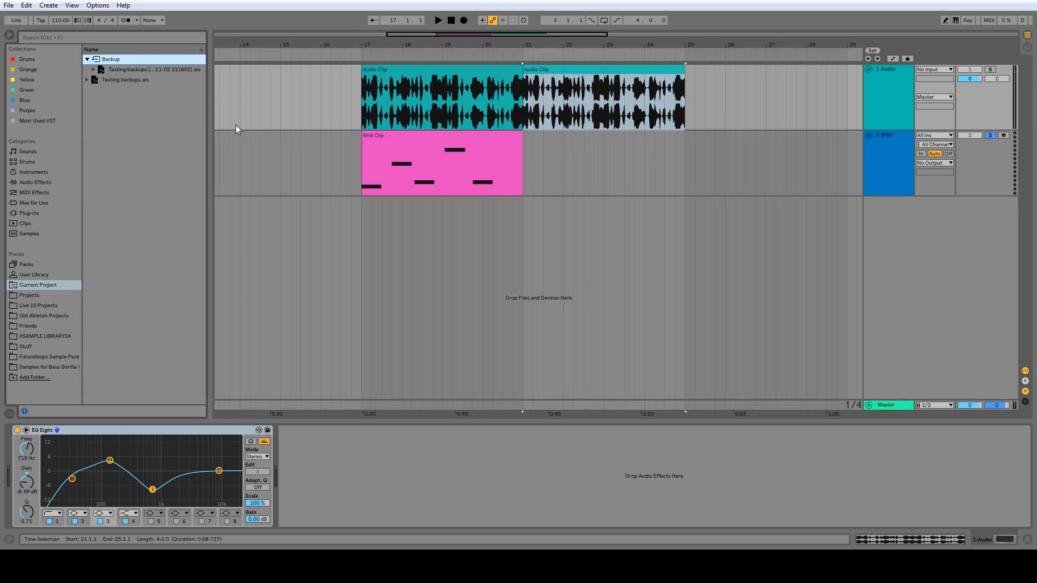
# - Duplicate the second audio clip to bar 25 and save the set again for another backup
pyautogui.click(621, 87)
pyautogui.hotkey('ctrl', 'd')
pyautogui.hotkey('ctrl', 's')
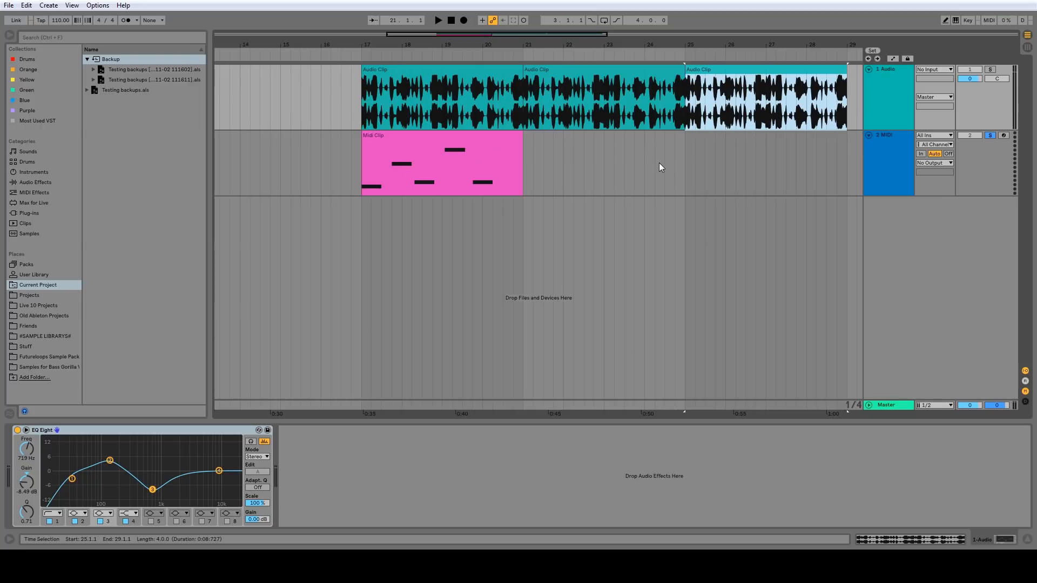
# - Undo both audio clip duplications so only the original clip at bar 17 is left
pyautogui.hotkey('ctrl', 'z')
pyautogui.hotkey('ctrl', 'z')
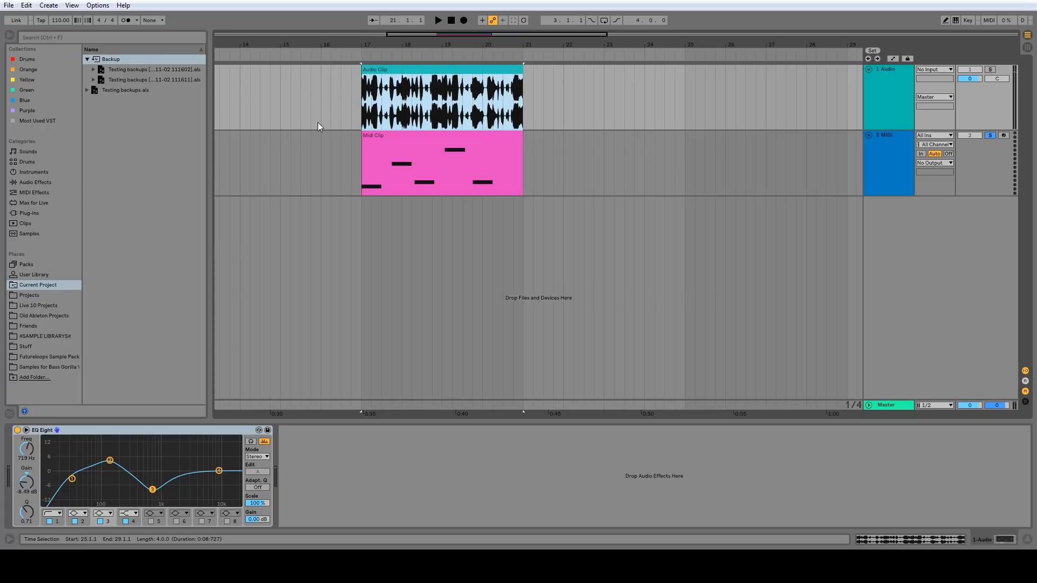
pyautogui.hotkey('ctrl', 'z')
# - Insert an audio track below the first one and record about one bar of resampled audio onto it from bar 17
pyautogui.hotkey('ctrl', 't')
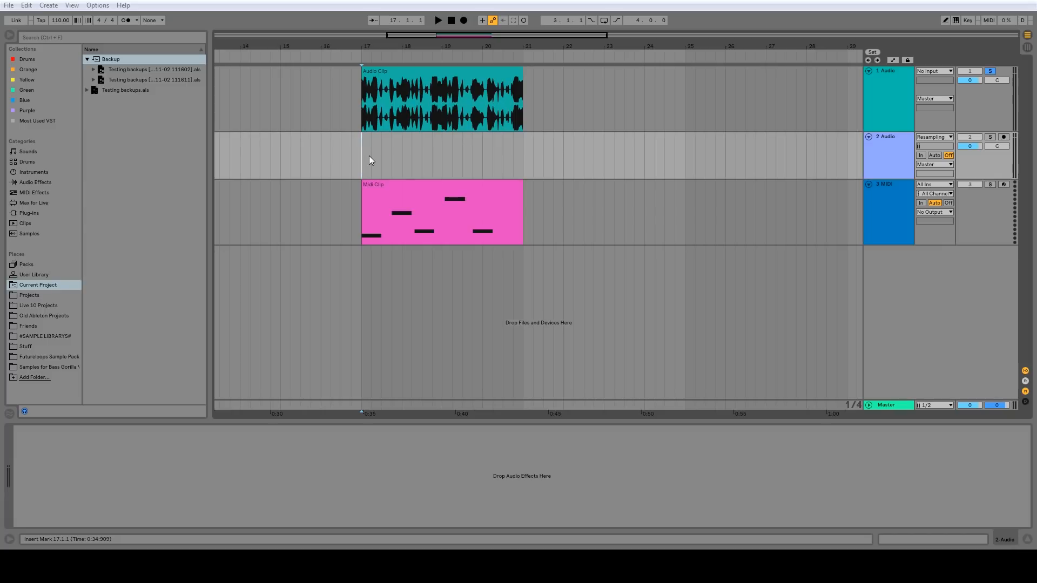
pyautogui.click(1004, 137)
pyautogui.click(464, 20)
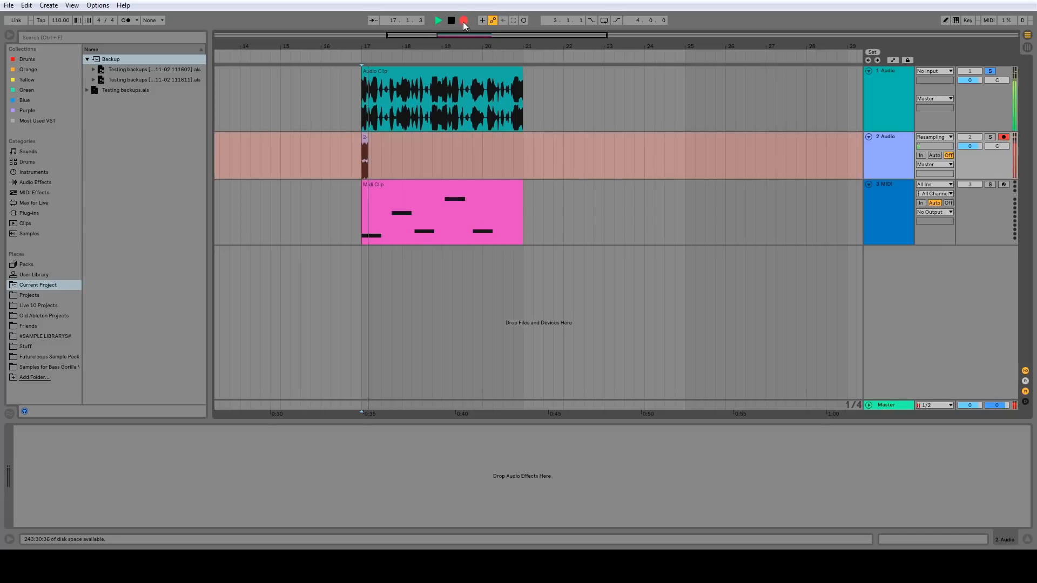
pyautogui.press('space')
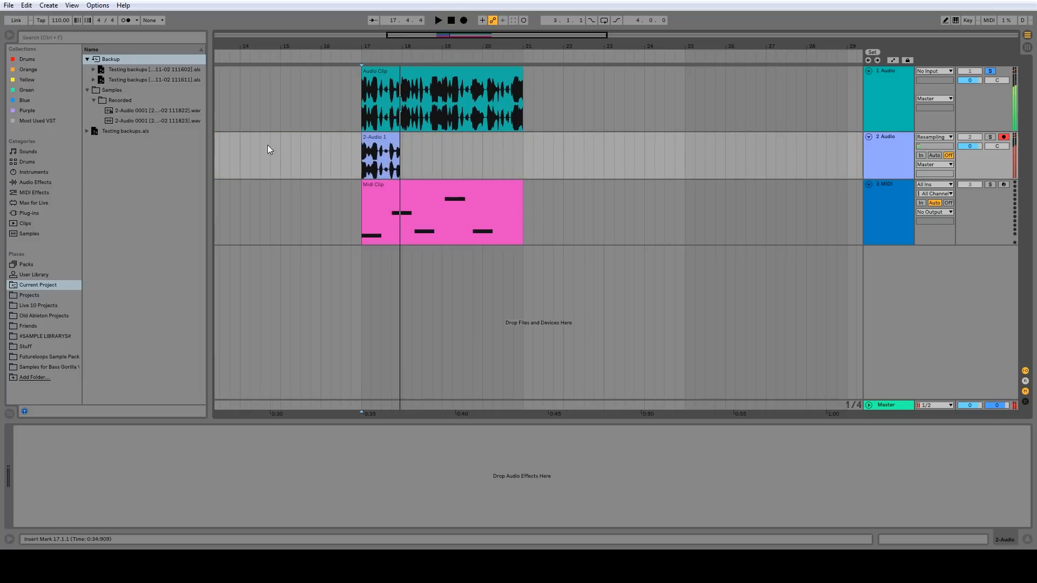
# - Widen the browser's name area to fit the full backup and recorded sample file names
pyautogui.moveTo(210, 121); pyautogui.dragTo(301, 121)
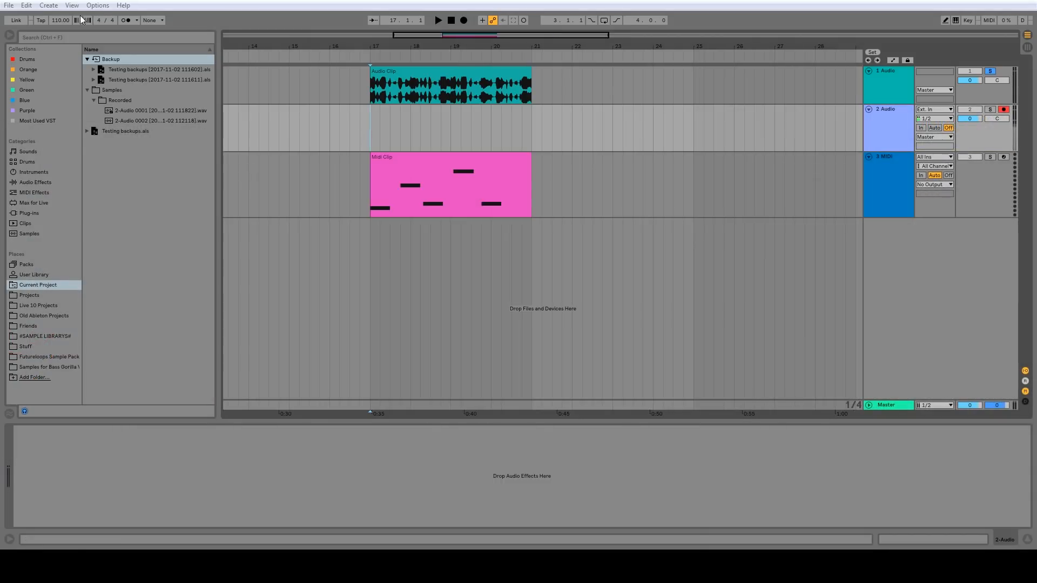
# - Review the custom audio input names in the Input Config preferences and in the 2 Audio track's input channel list
pyautogui.click(98, 6)
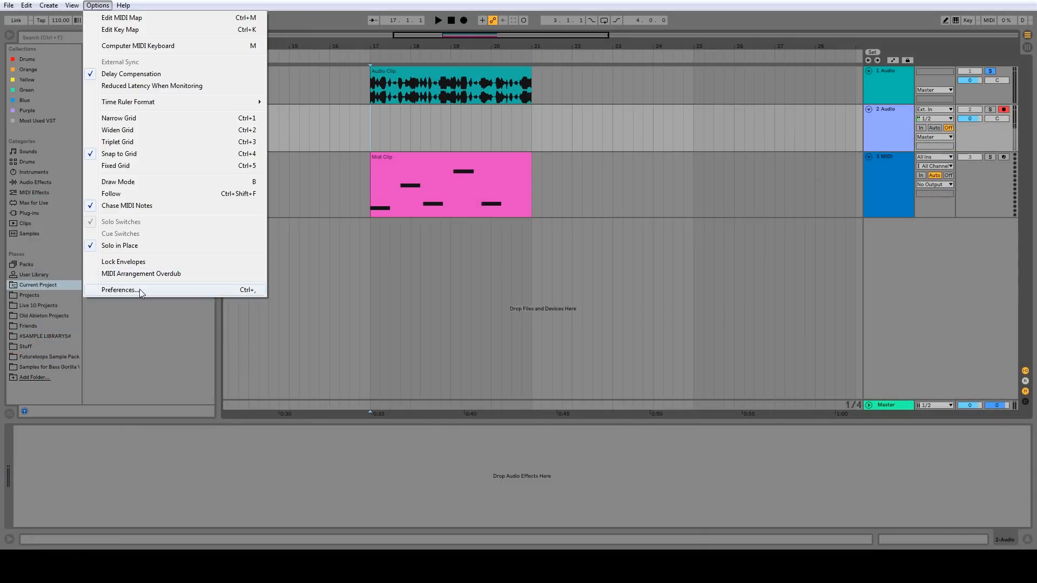
pyautogui.click(130, 289)
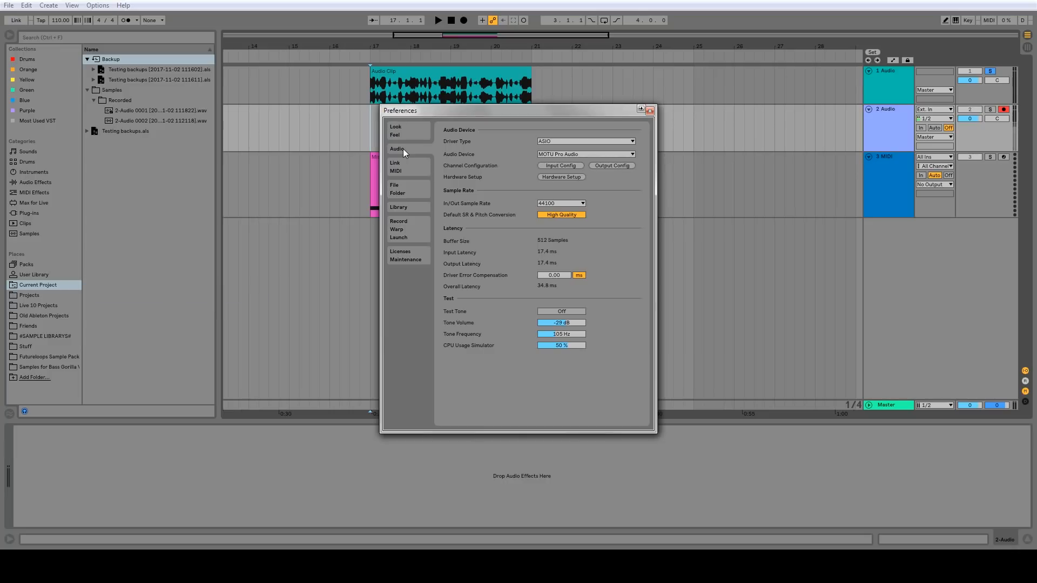
pyautogui.click(560, 167)
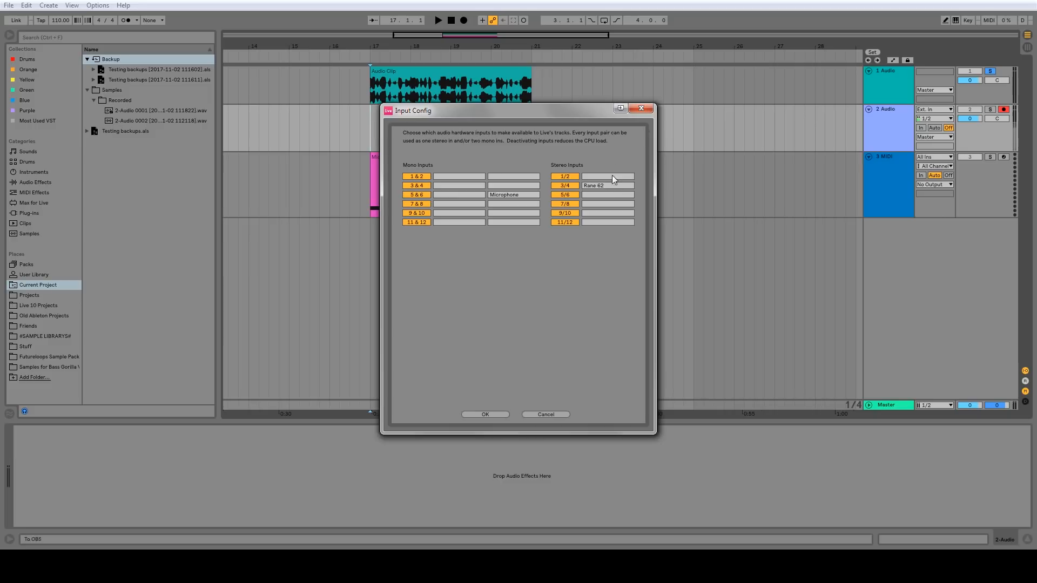
pyautogui.click(641, 111)
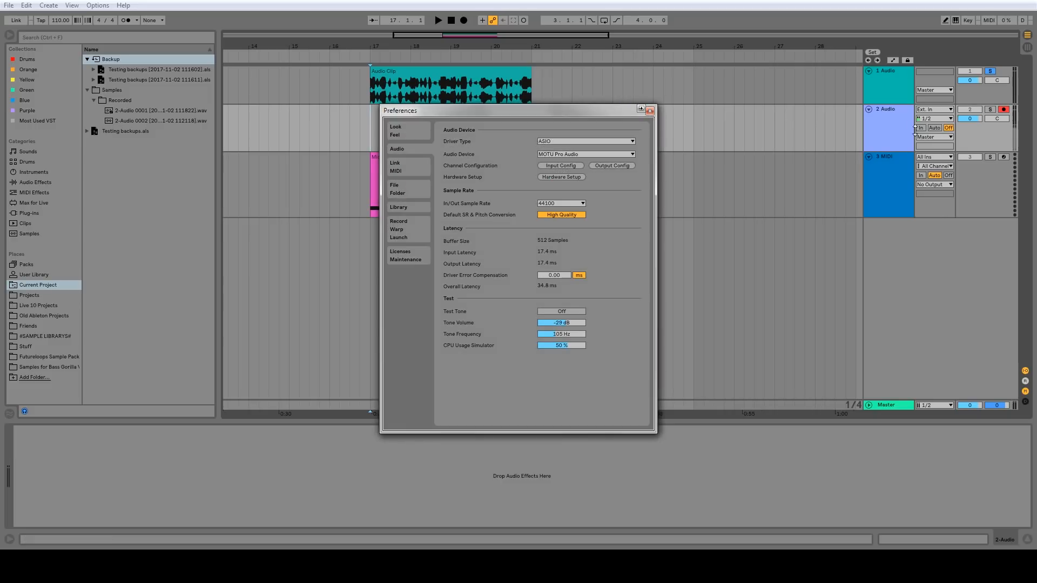
pyautogui.click(650, 111)
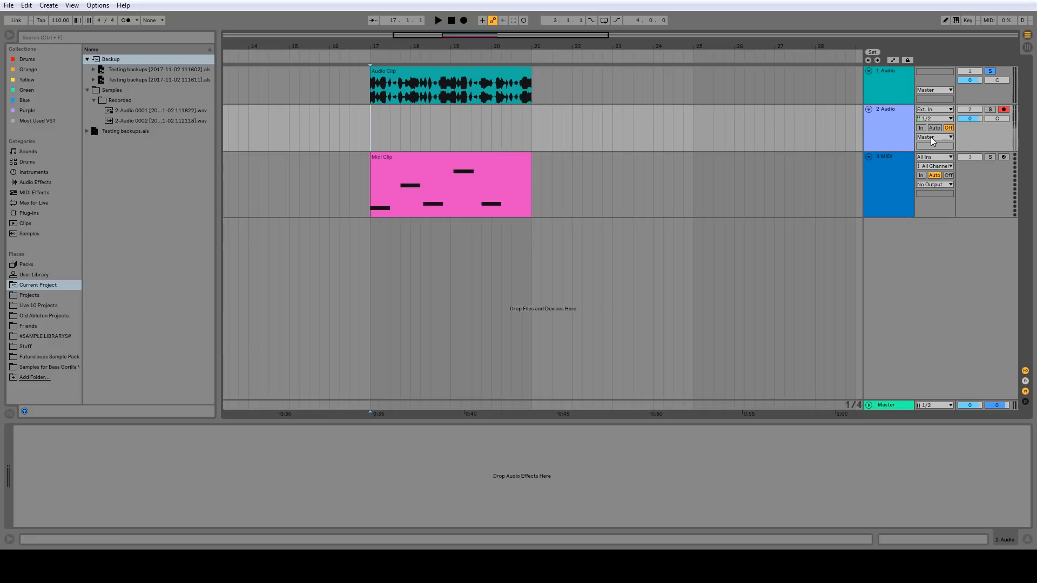
pyautogui.click(938, 119)
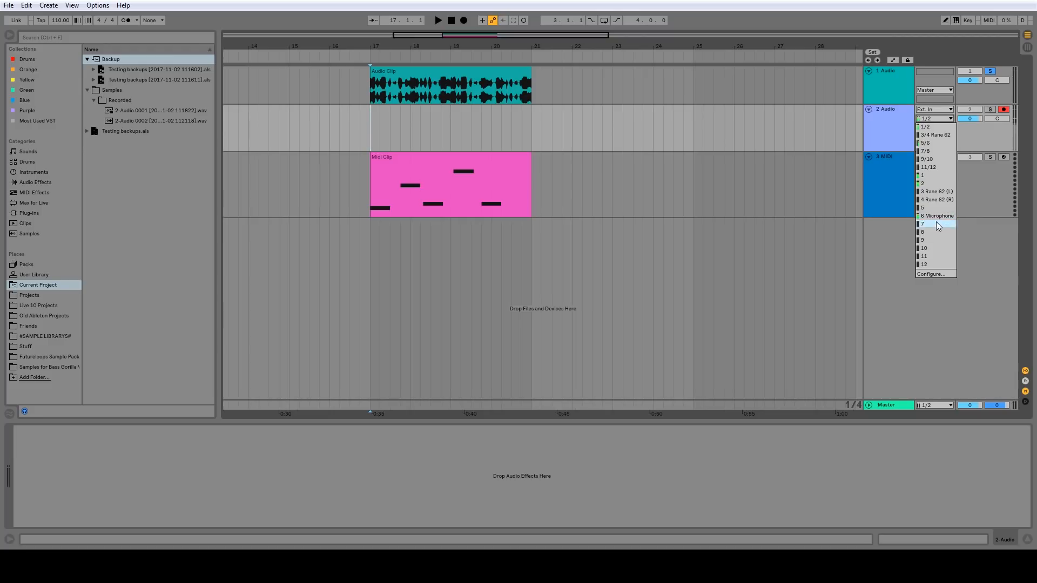
pyautogui.click(946, 117)
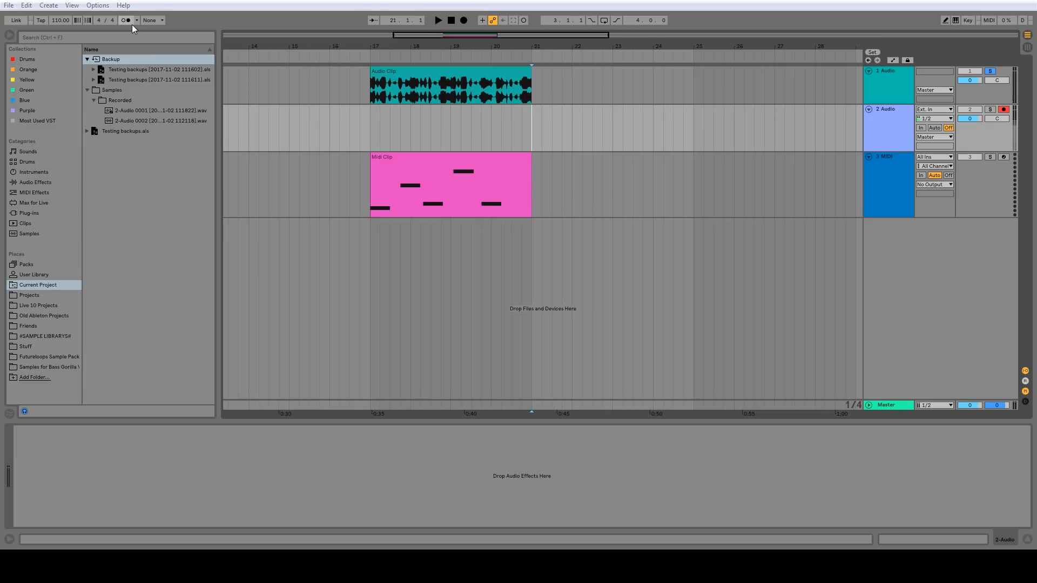
# - Turn on the metronome and play a short stretch from bar 21 to hear it
pyautogui.click(134, 21)
pyautogui.press('space')
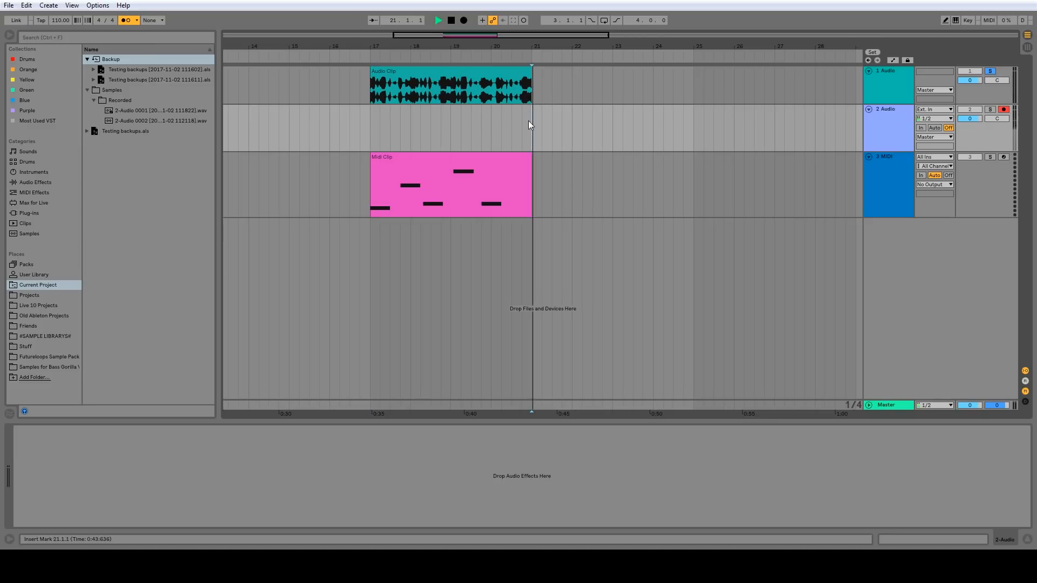
pyautogui.press('space')
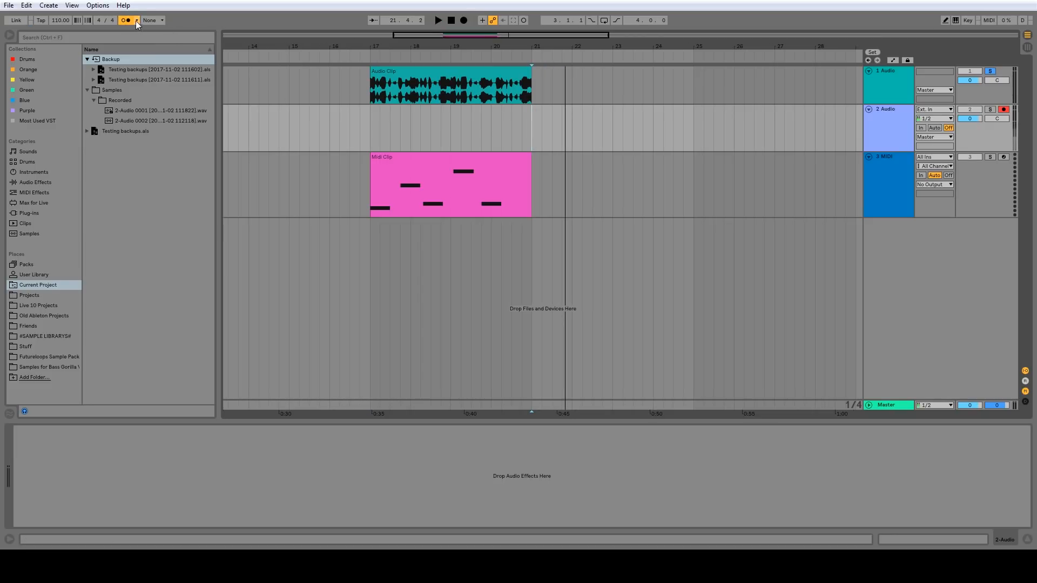
# - Set the metronome sound to Click and then to Wood, playing from bar 21 to compare them
pyautogui.click(136, 20)
pyautogui.click(179, 62)
pyautogui.press('space')
pyautogui.click(137, 21)
pyautogui.click(214, 66)
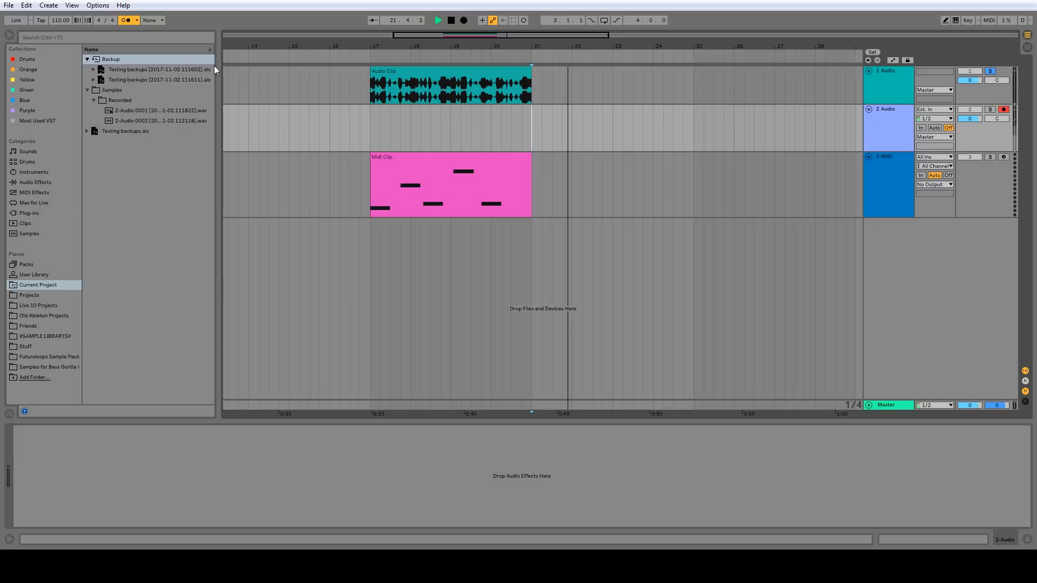
pyautogui.press('space')
# - Set the metronome rhythm to 1/16 and play from bar 21 to hear it
pyautogui.click(137, 24)
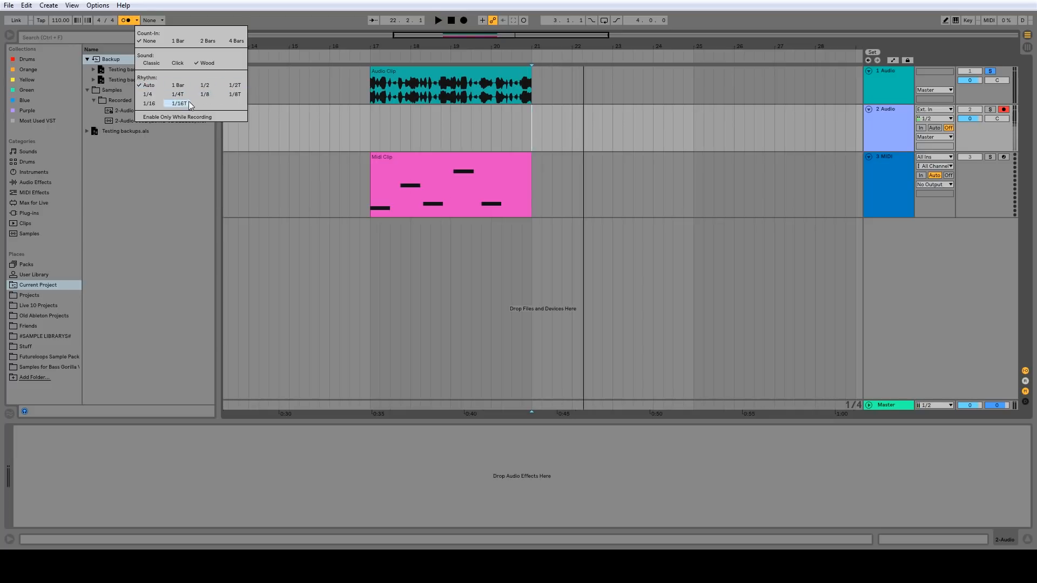
pyautogui.click(149, 103)
pyautogui.press('space')
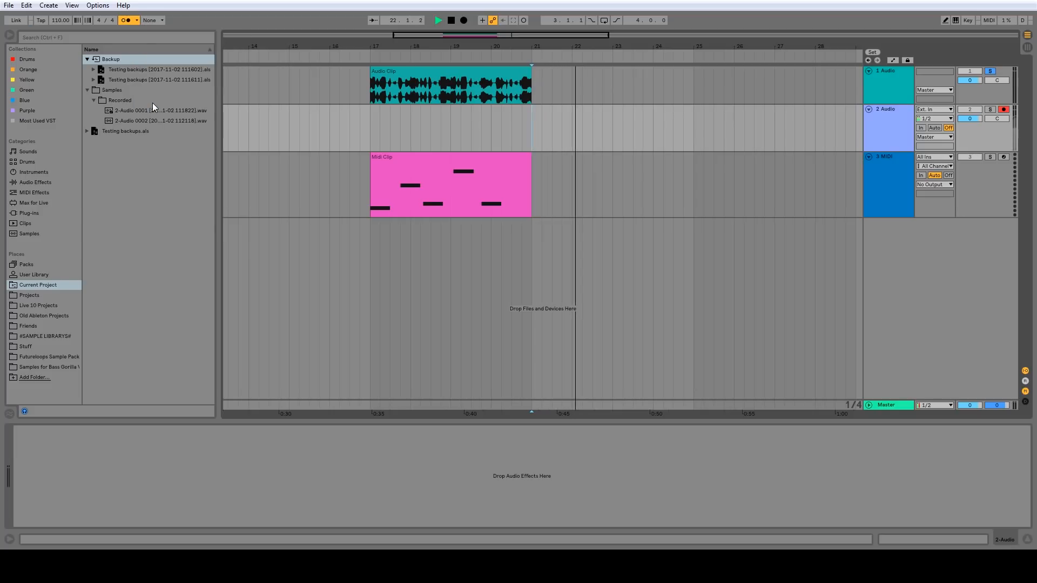
pyautogui.press('space')
pyautogui.click(137, 20)
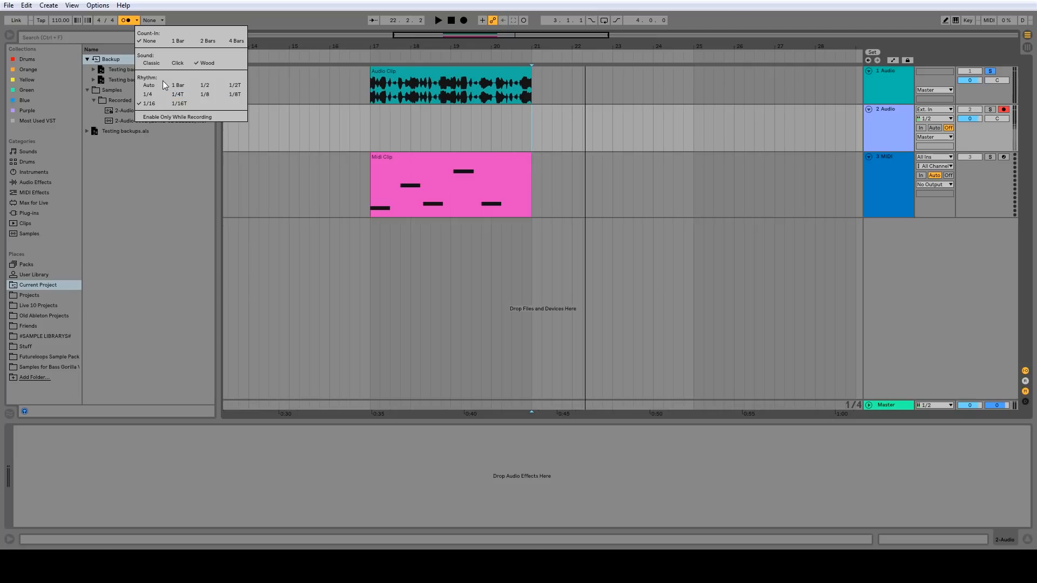
pyautogui.click(137, 20)
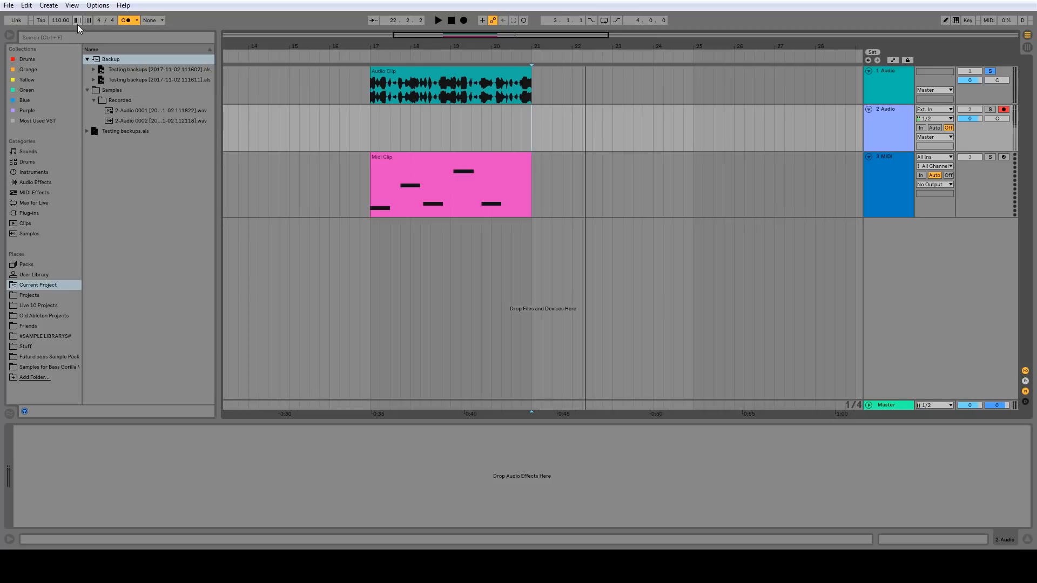
# - Enable the metronome only while recording and test it with a short playback and a short recording
pyautogui.click(137, 20)
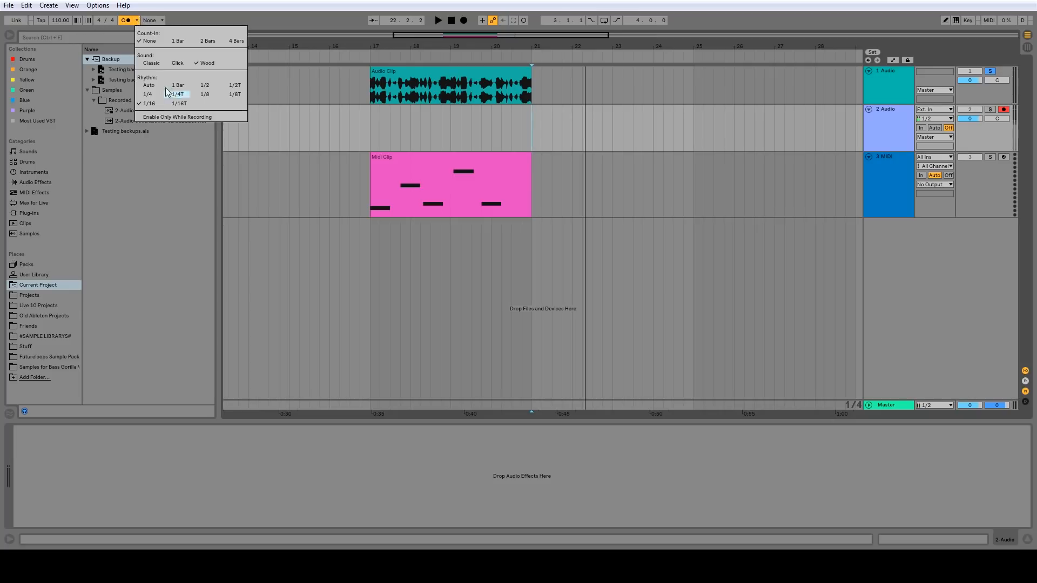
pyautogui.click(180, 118)
pyautogui.press('space')
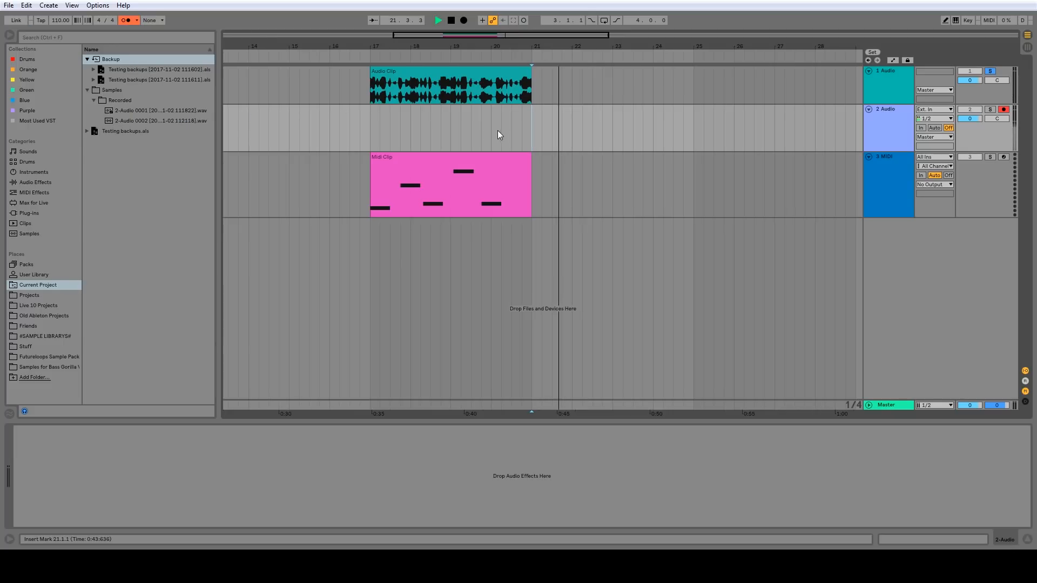
pyautogui.press('space')
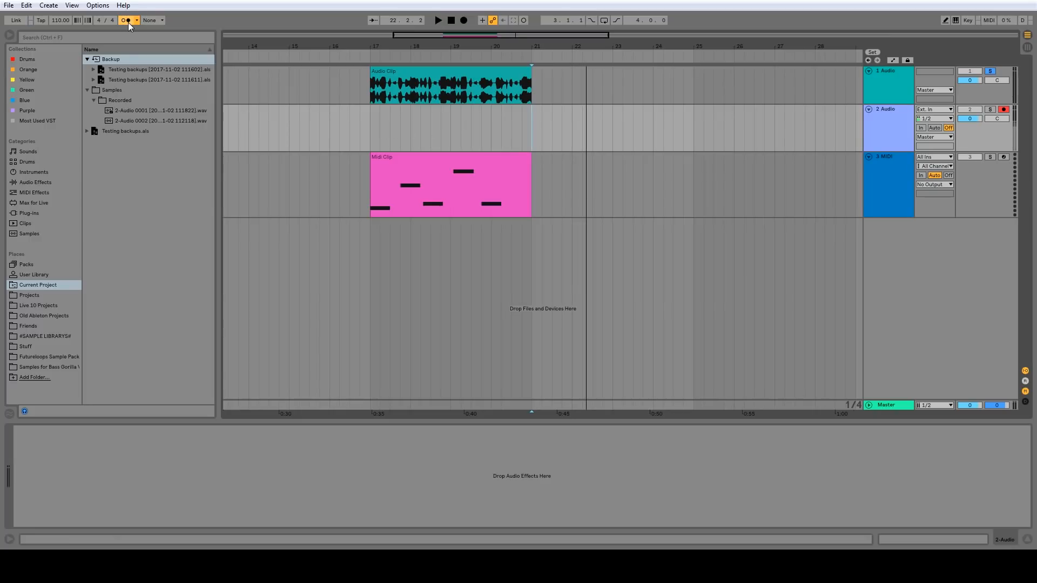
pyautogui.click(463, 20)
pyautogui.press('space')
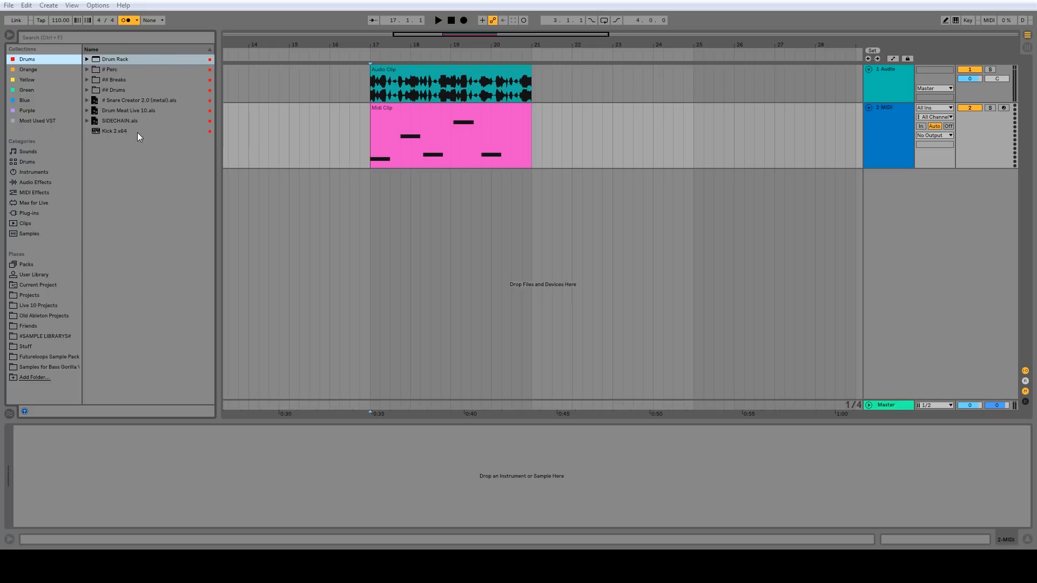
# - Browse the sample library, User Library, Plug-ins, Audio Effects and the Drums collection for colour-tagged items
pyautogui.click(38, 333)
pyautogui.click(34, 275)
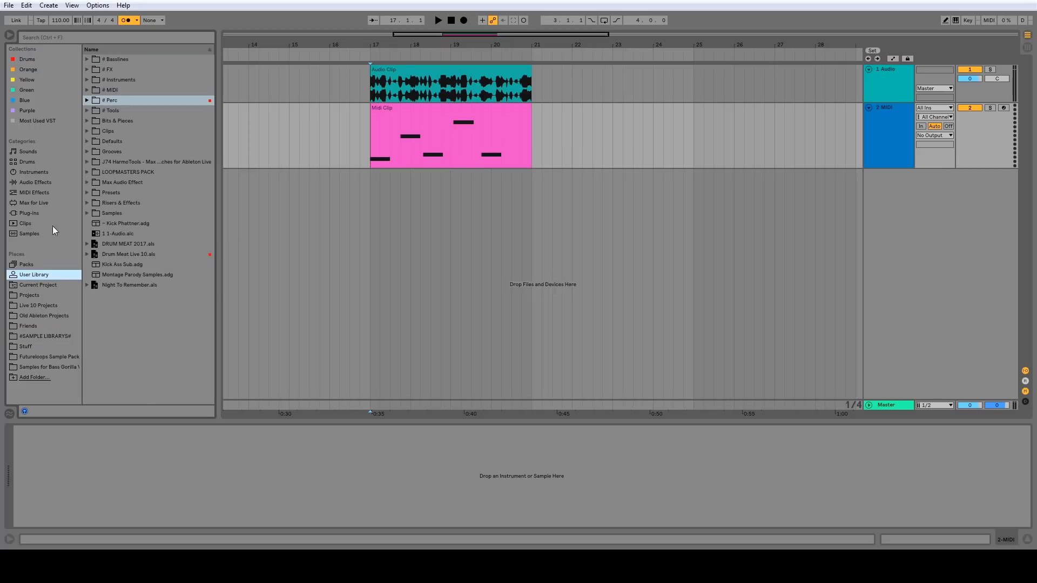
pyautogui.click(60, 213)
pyautogui.click(30, 183)
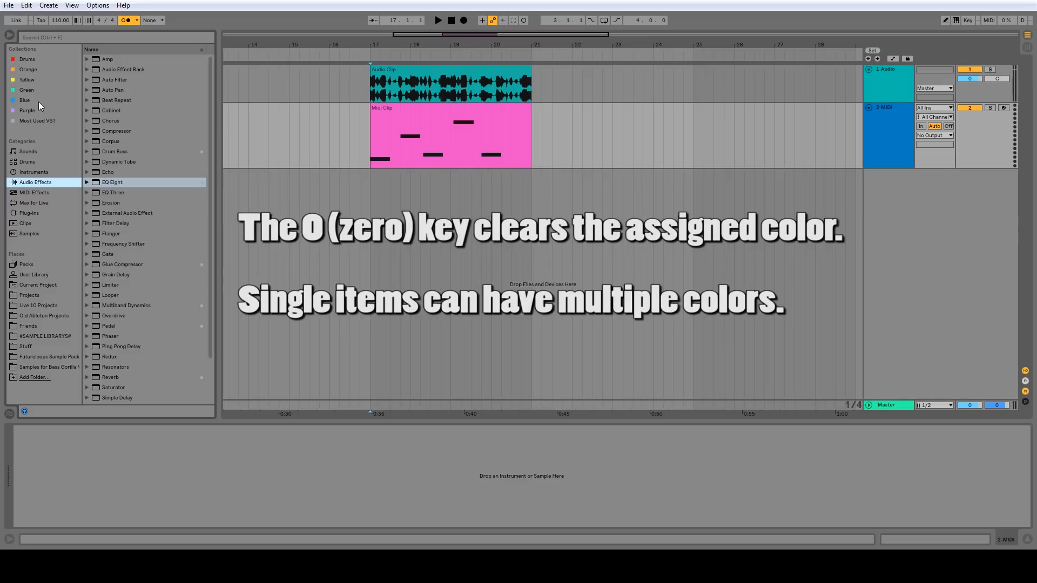
pyautogui.click(27, 59)
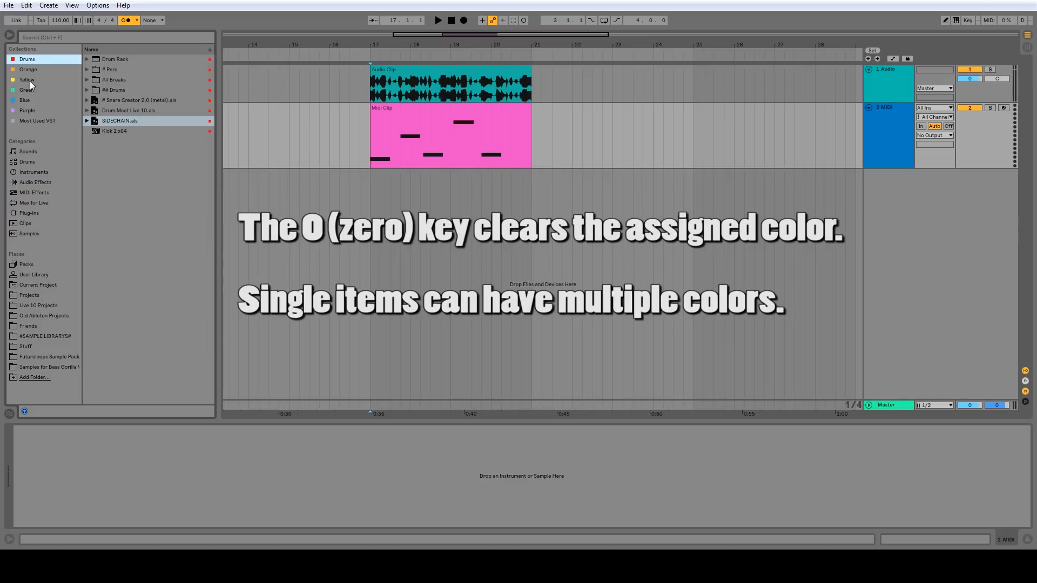
# - Show only the Drums and Most Used VST collections and hide the Sounds, Clips and Samples categories in the browser
pyautogui.moveTo(74, 49)
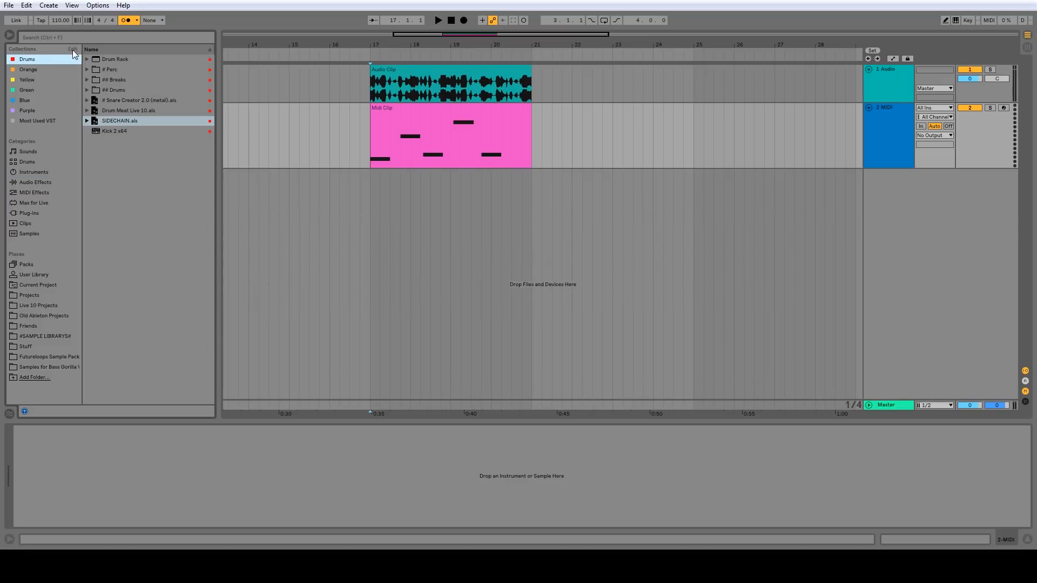
pyautogui.click(73, 50)
pyautogui.click(72, 50)
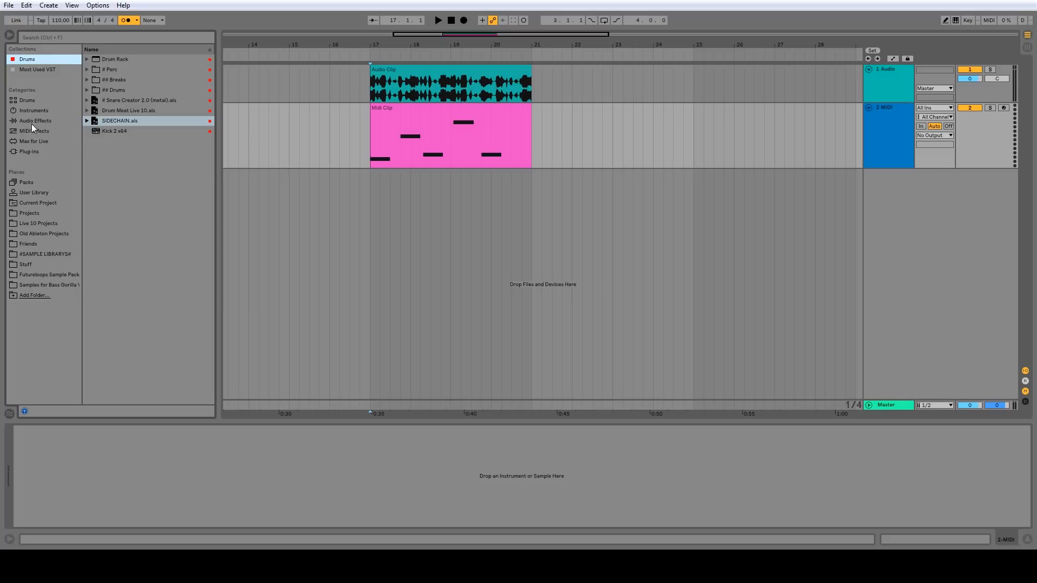
# - Select the #SAMPLE LIBRARYS# folder, switch to Live 9 and bring up the options for the same folder
pyautogui.click(45, 254)
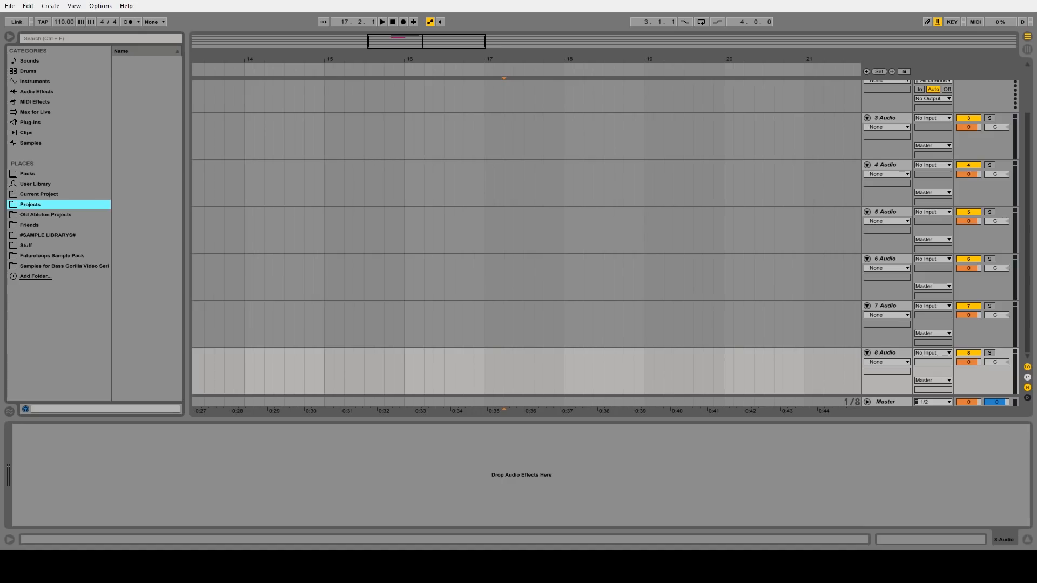
pyautogui.rightClick(47, 236)
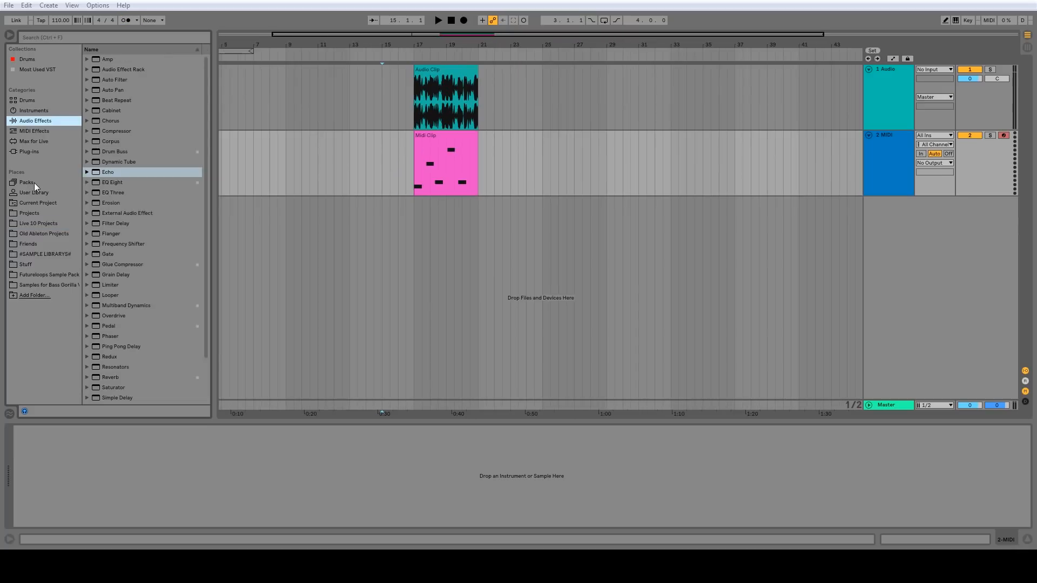
# - Back in Live 10, open the Packs list and expand its updates to examine the packs offered for installation
pyautogui.click(46, 182)
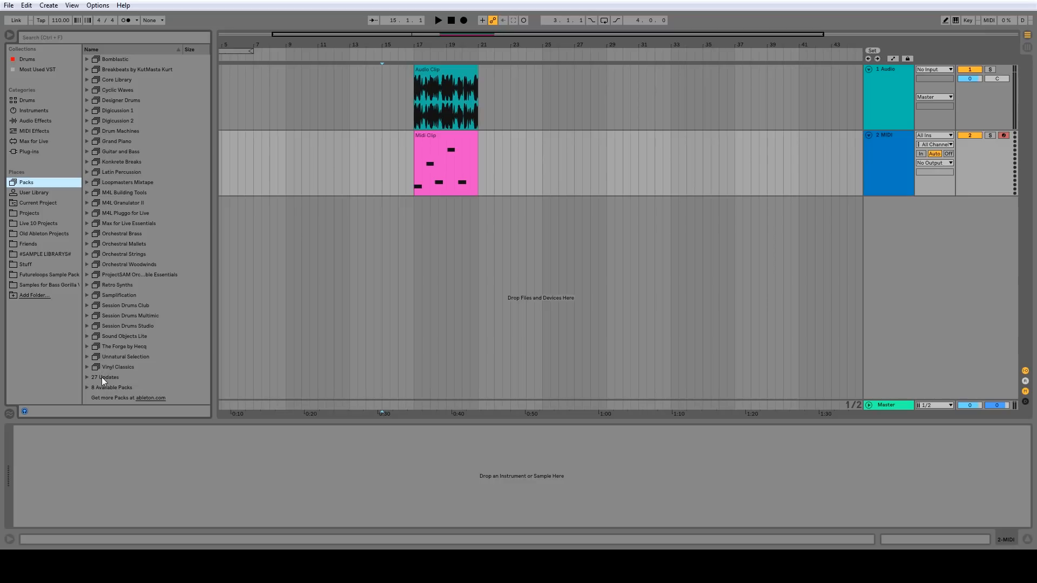
pyautogui.click(86, 377)
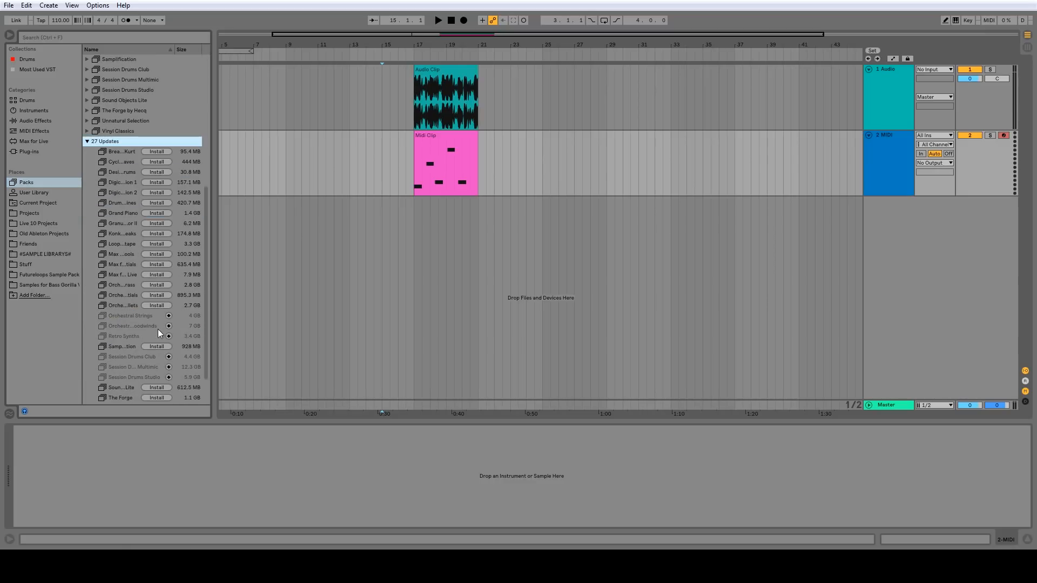
pyautogui.click(90, 372)
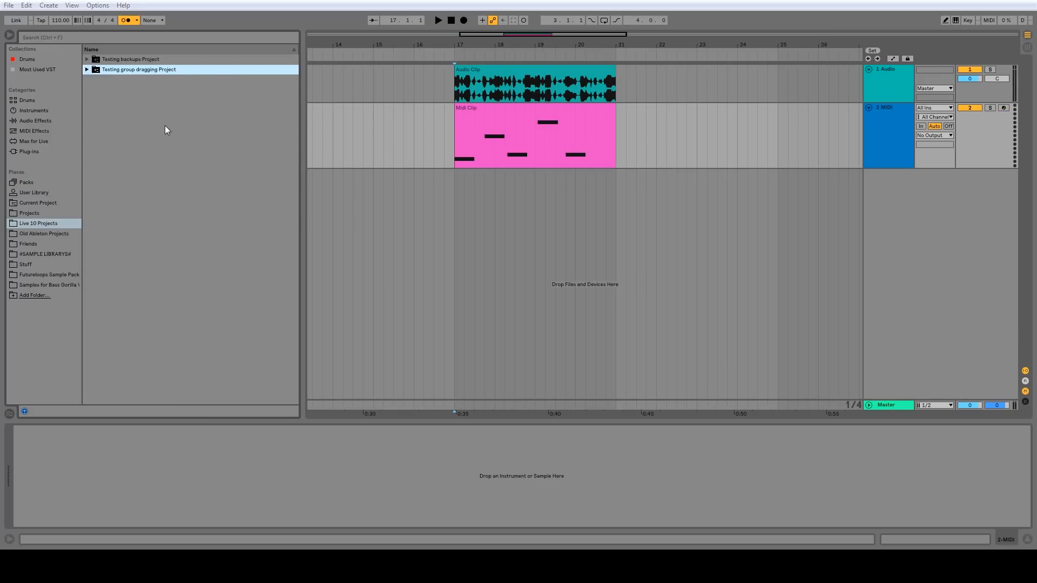
# - Import the Drums group with its nested Breaks group from Testing group dragging.als into the arrangement below the MIDI track
pyautogui.click(86, 70)
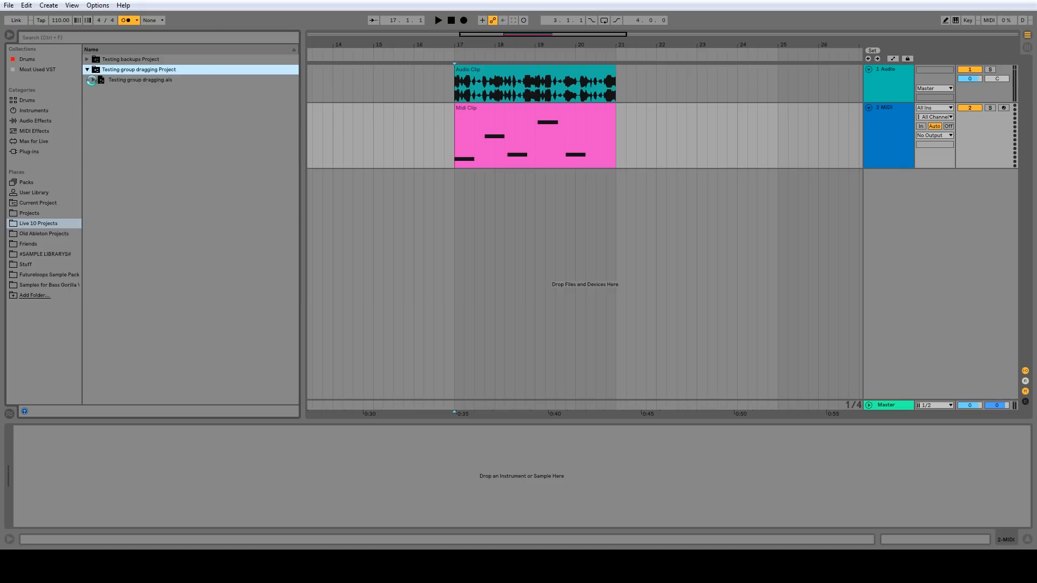
pyautogui.click(93, 80)
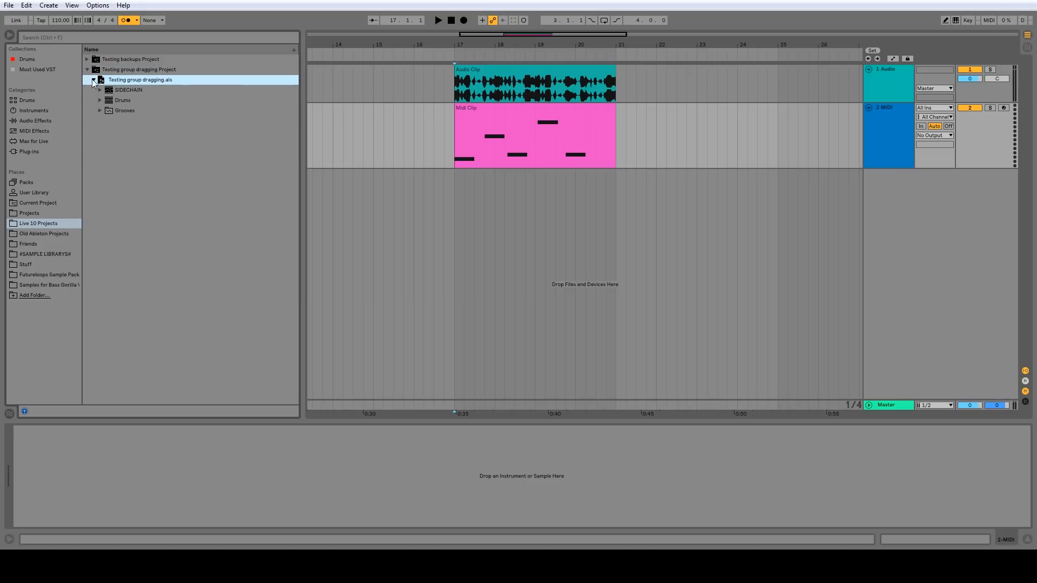
pyautogui.click(100, 100)
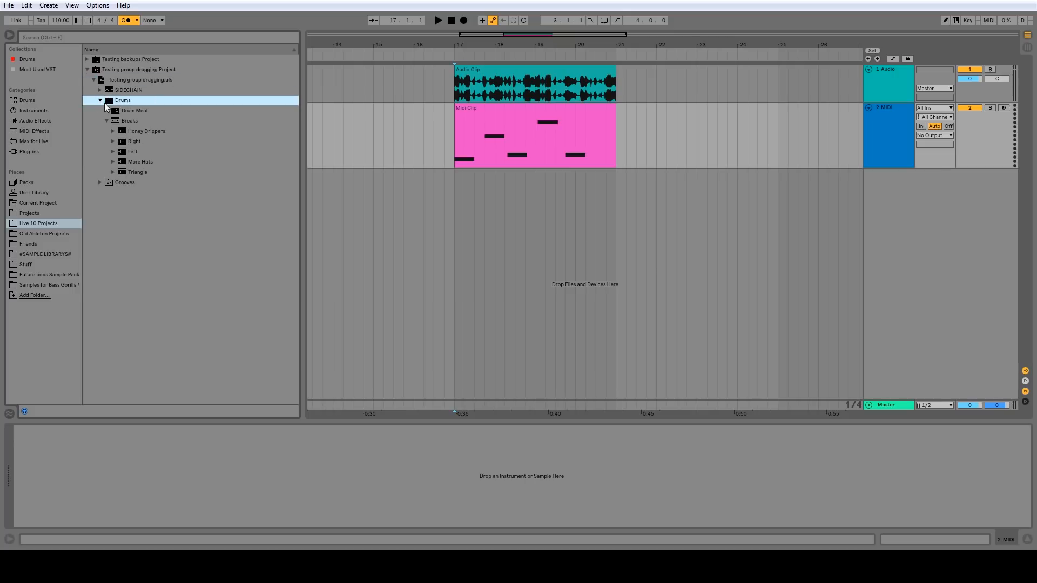
pyautogui.moveTo(125, 101); pyautogui.dragTo(379, 177)
# - Examine the effect devices on the imported Breaks and Drums group tracks
pyautogui.click(878, 246)
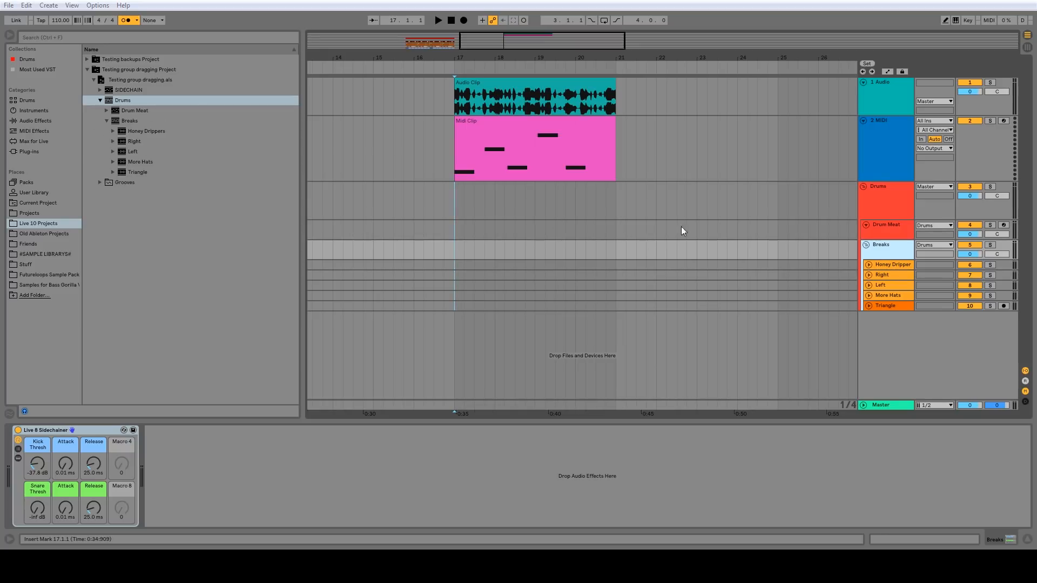
pyautogui.click(884, 197)
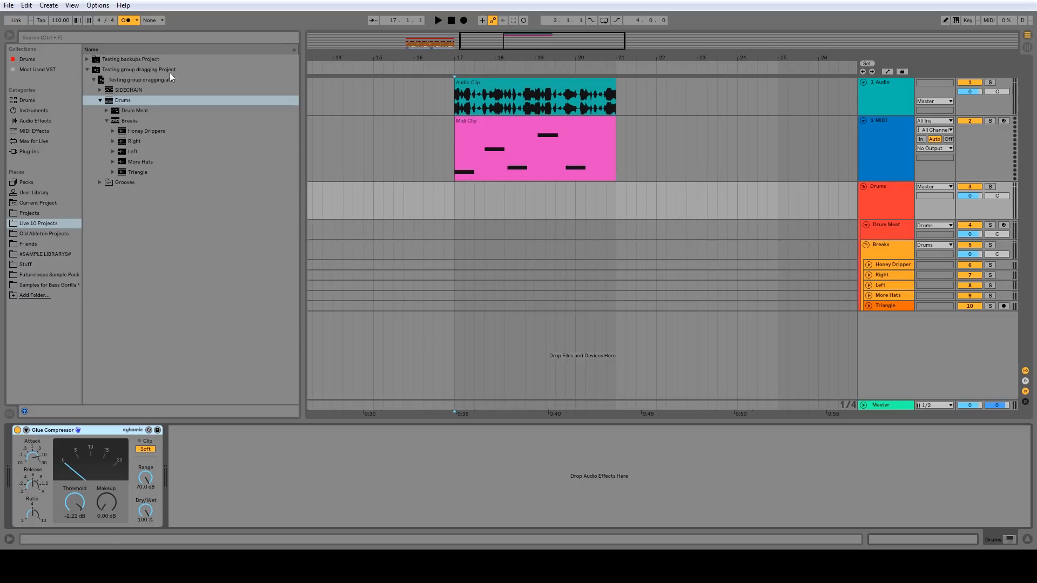
pyautogui.click(896, 191)
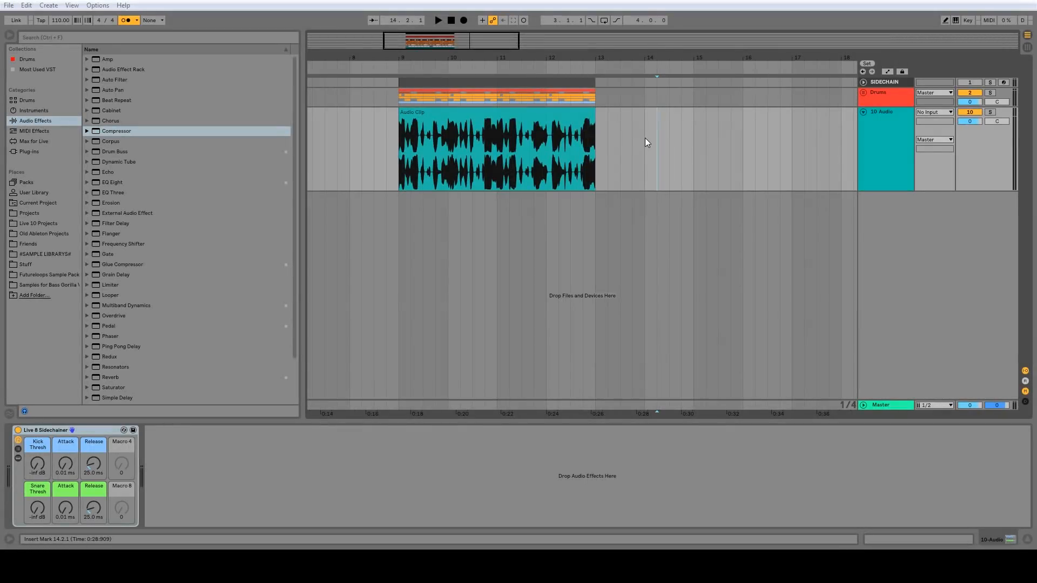
# - Add a fade-out from about bar 11 to the 10 Audio clip and test trimming and restoring the clip's end
pyautogui.click(645, 137)
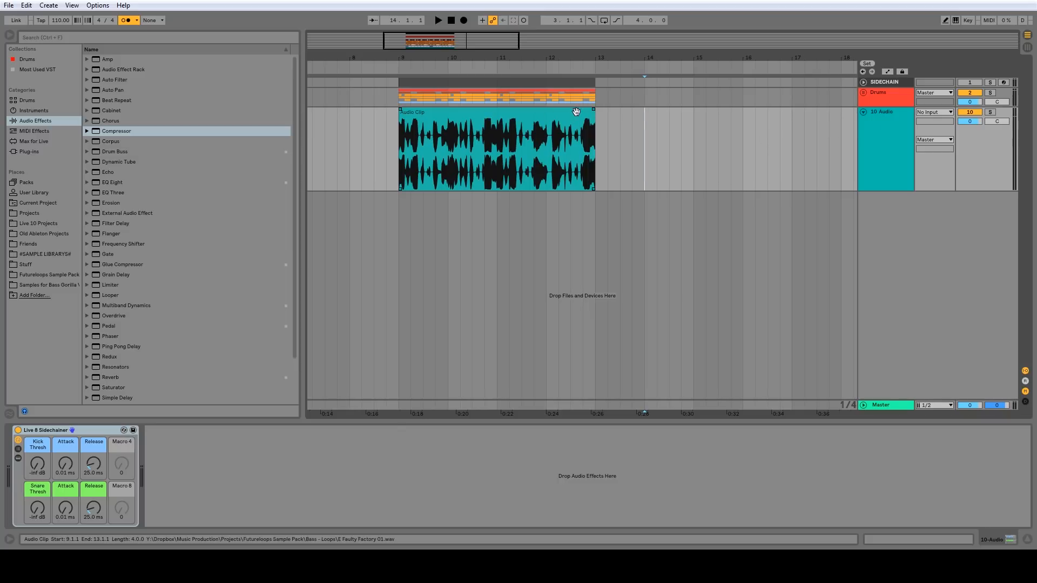
pyautogui.moveTo(595, 109); pyautogui.dragTo(503, 111)
pyautogui.moveTo(594, 189)
pyautogui.mouseDown()
pyautogui.moveTo(528, 186)
pyautogui.moveTo(581, 184)
pyautogui.mouseUp()
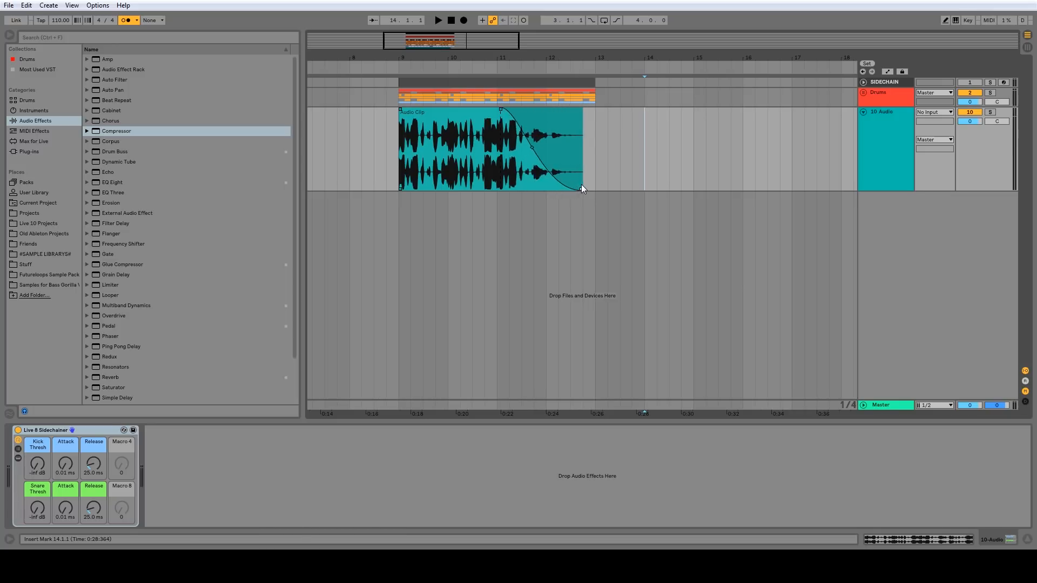
pyautogui.moveTo(584, 144)
pyautogui.mouseDown()
pyautogui.moveTo(509, 145)
pyautogui.moveTo(594, 145)
pyautogui.mouseUp()
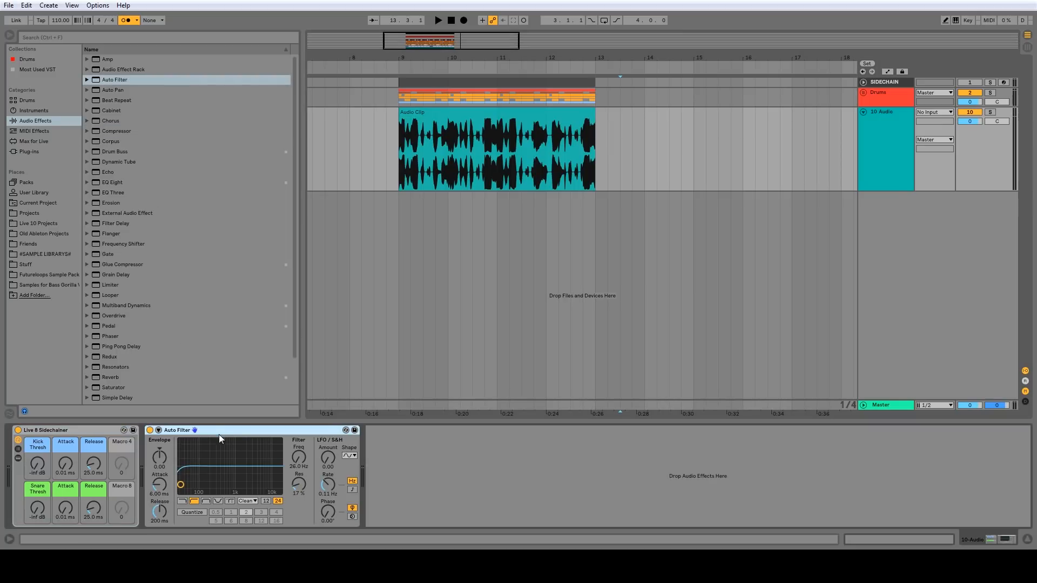
# - Play the 10 Audio clip from bar 9 and raise the Auto Filter's high-pass frequency to 309 Hz
pyautogui.click(194, 502)
pyautogui.click(406, 154)
pyautogui.press('space')
pyautogui.moveTo(298, 457); pyautogui.dragTo(298, 415)
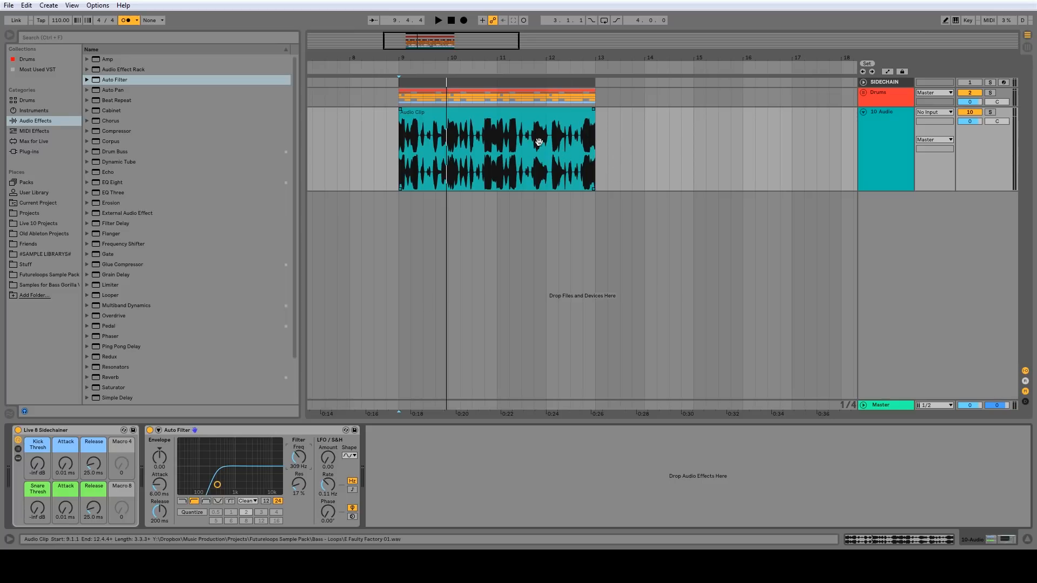
# - Show automation, check the 10 Audio track's automatable devices and set the Auto Filter frequency to 108 Hz
pyautogui.click(889, 73)
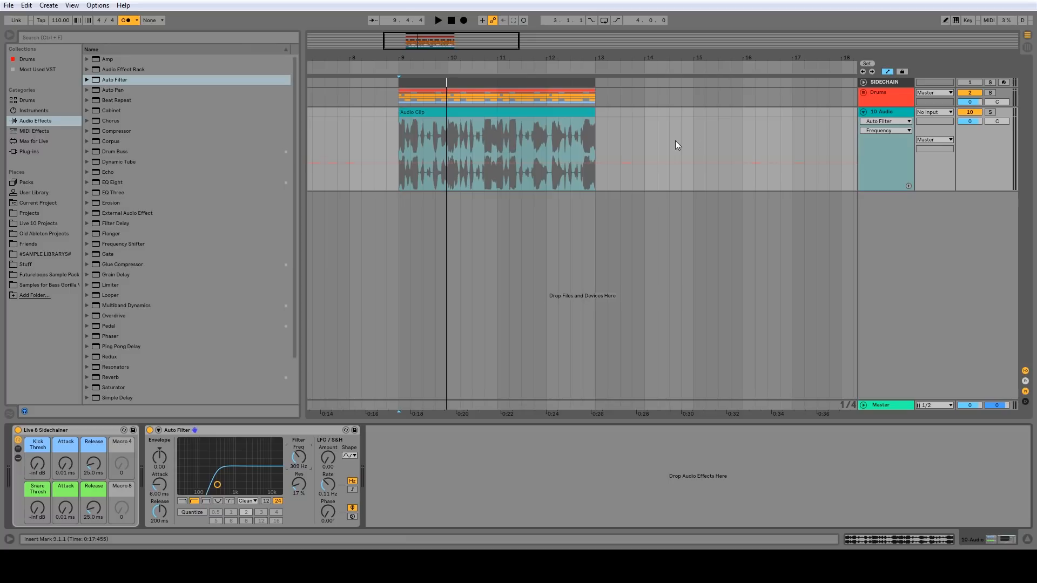
pyautogui.moveTo(411, 163); pyautogui.dragTo(413, 179)
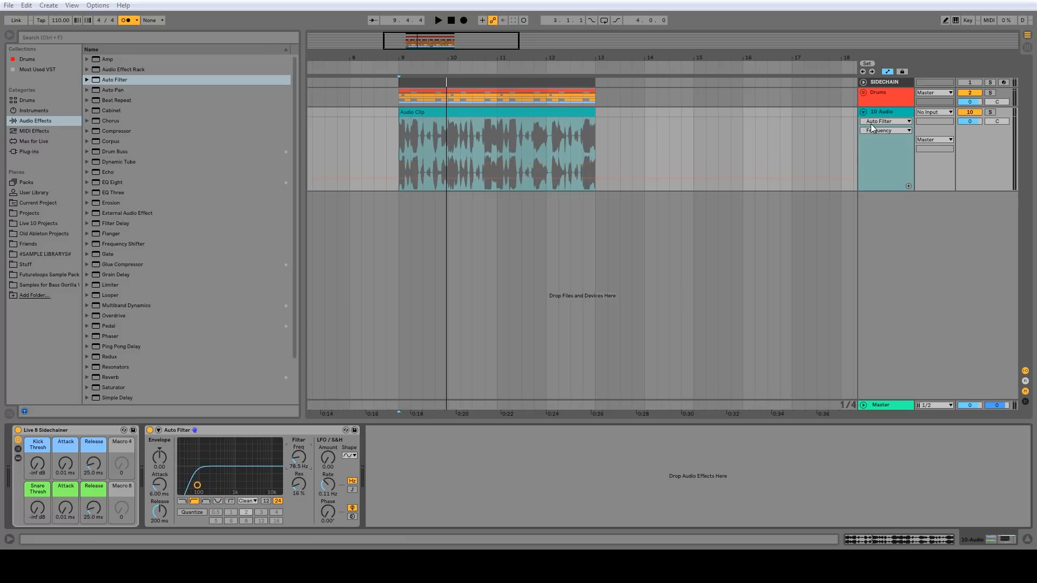
pyautogui.click(897, 121)
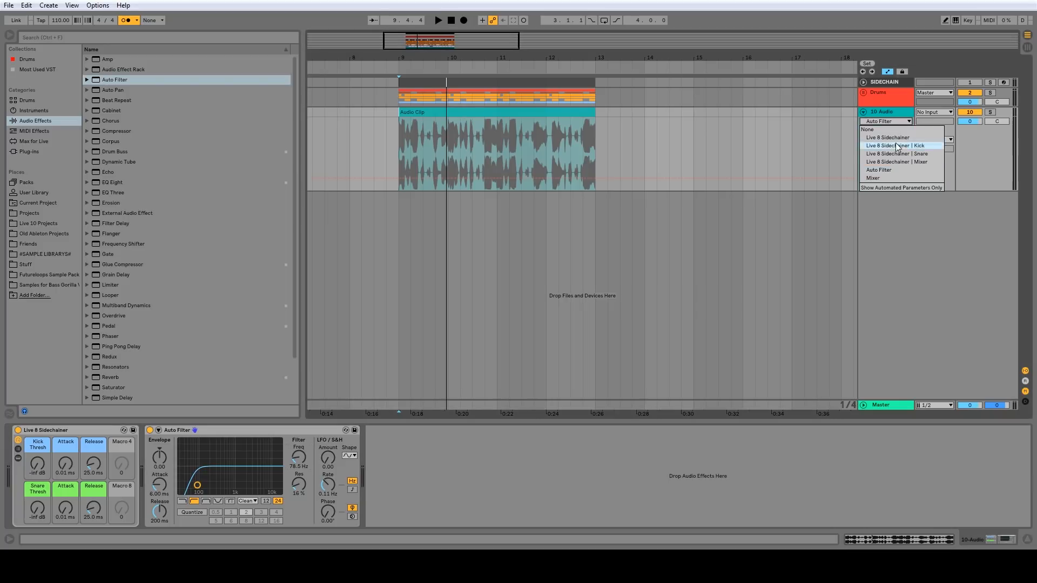
pyautogui.click(891, 123)
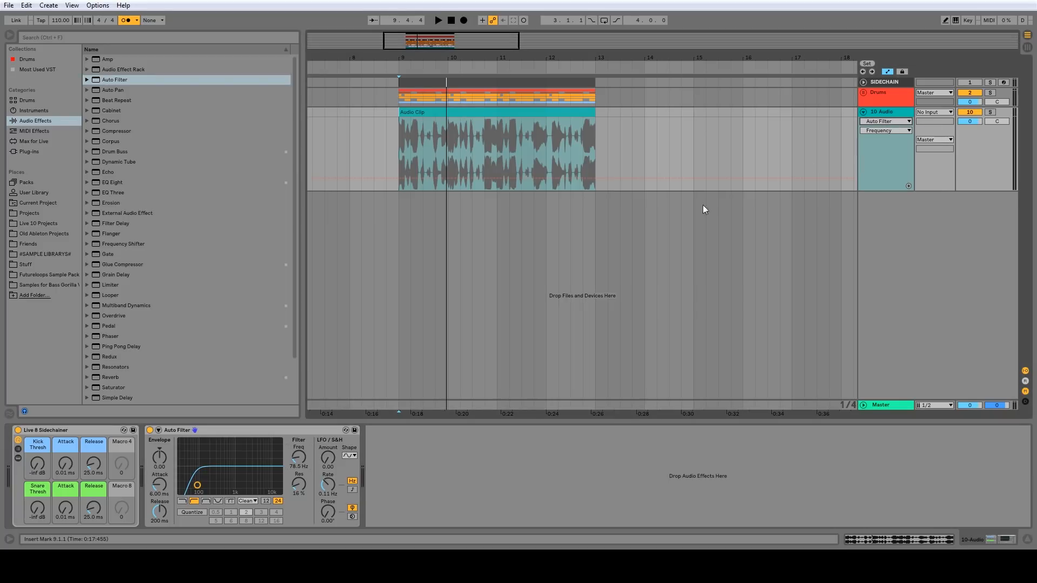
pyautogui.click(281, 442)
pyautogui.moveTo(299, 456); pyautogui.dragTo(298, 447)
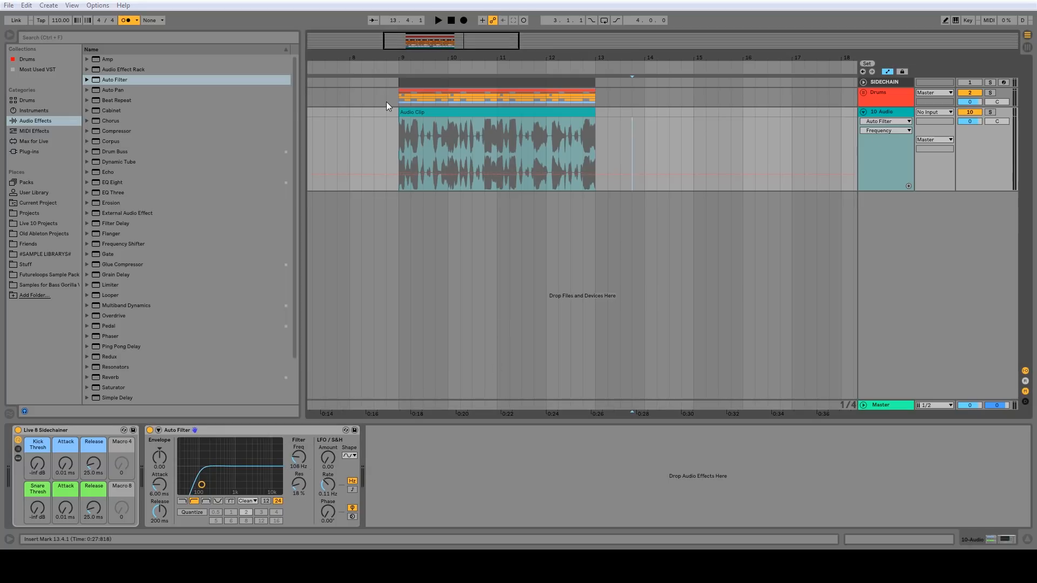
# - Add breakpoints to the Auto Filter frequency automation to form a rising and falling zigzag across the audio clip
pyautogui.click(564, 135)
pyautogui.doubleClick(423, 170)
pyautogui.doubleClick(469, 135)
pyautogui.doubleClick(504, 164)
pyautogui.click(588, 170)
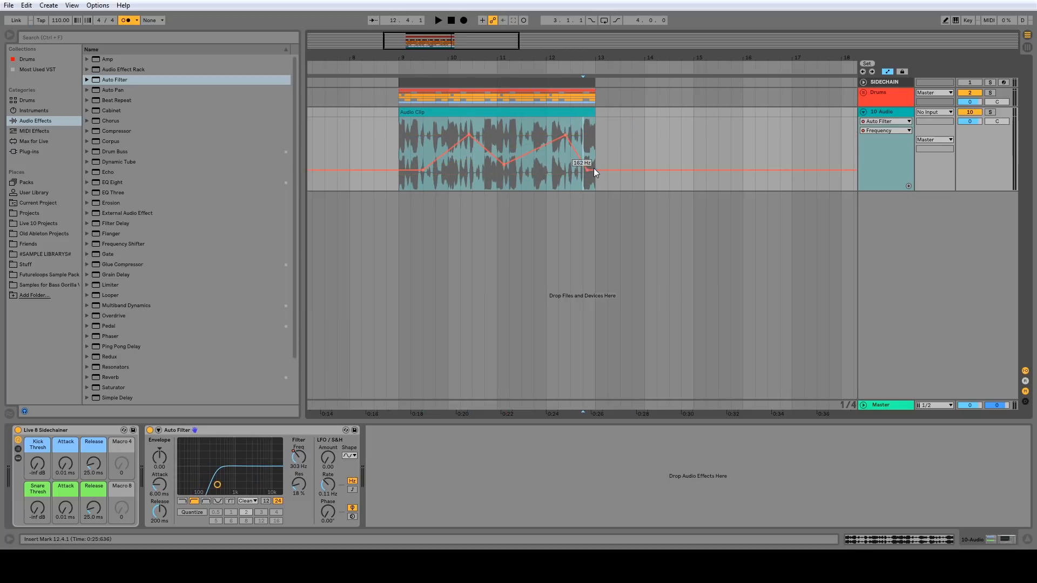
# - Reshape the frequency automation into a ramp rising from 26 Hz at the clip's start to a peak at its end
pyautogui.doubleClick(424, 170)
pyautogui.doubleClick(565, 134)
pyautogui.moveTo(565, 135); pyautogui.dragTo(595, 135)
pyautogui.moveTo(424, 171); pyautogui.dragTo(399, 190)
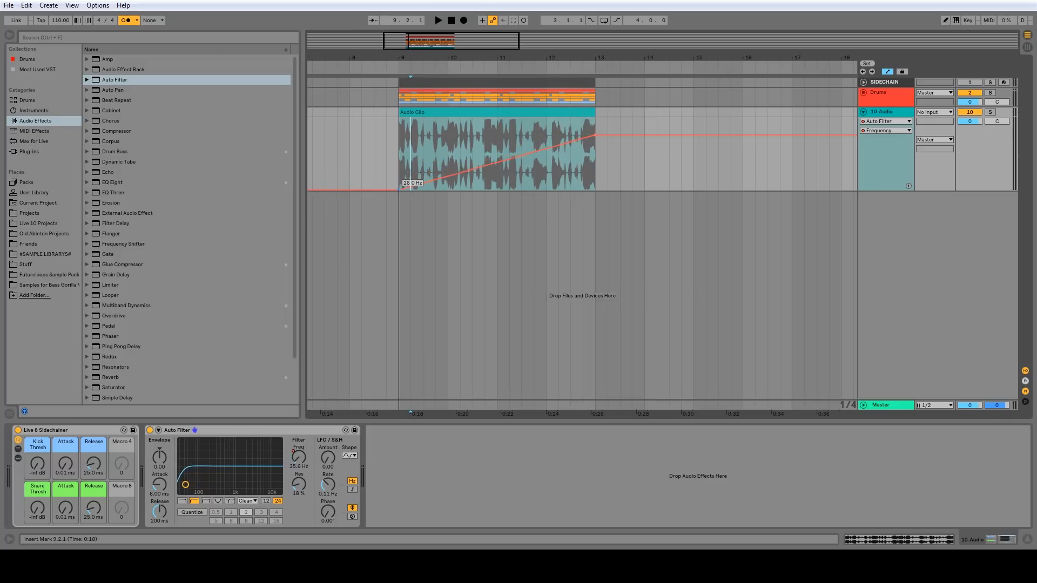
pyautogui.moveTo(591, 142); pyautogui.dragTo(591, 124)
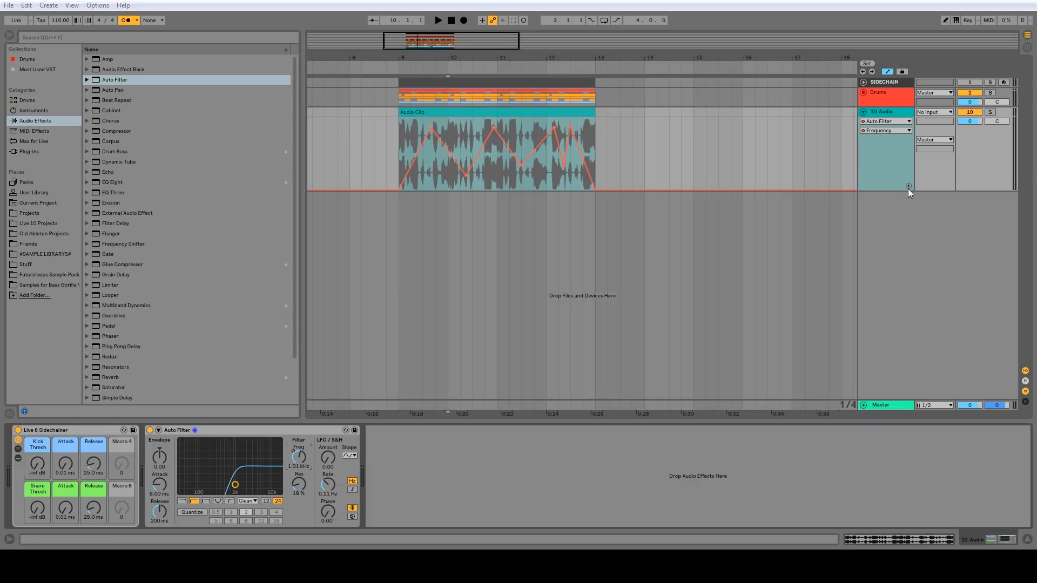
# - Put the Auto Filter Frequency and Resonance automation in separate lanes and make the Frequency lane taller
pyautogui.click(909, 186)
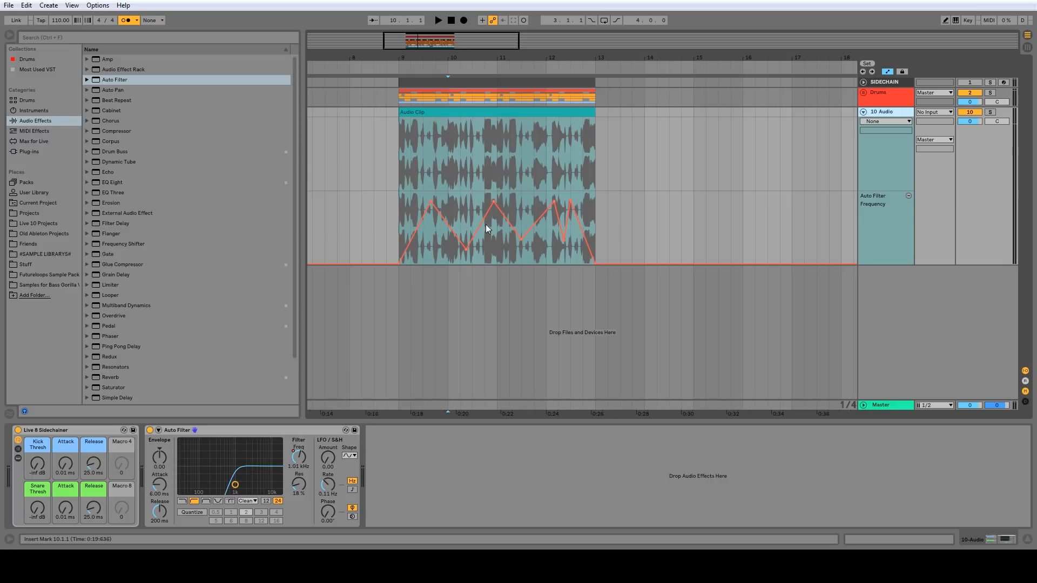
pyautogui.click(298, 485)
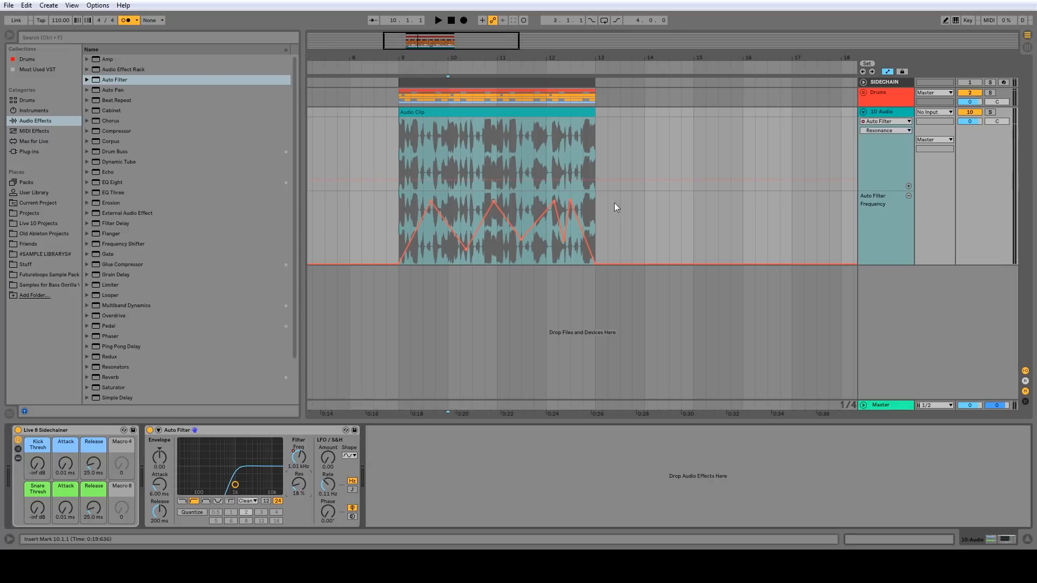
pyautogui.click(908, 187)
pyautogui.moveTo(491, 58); pyautogui.dragTo(568, 83)
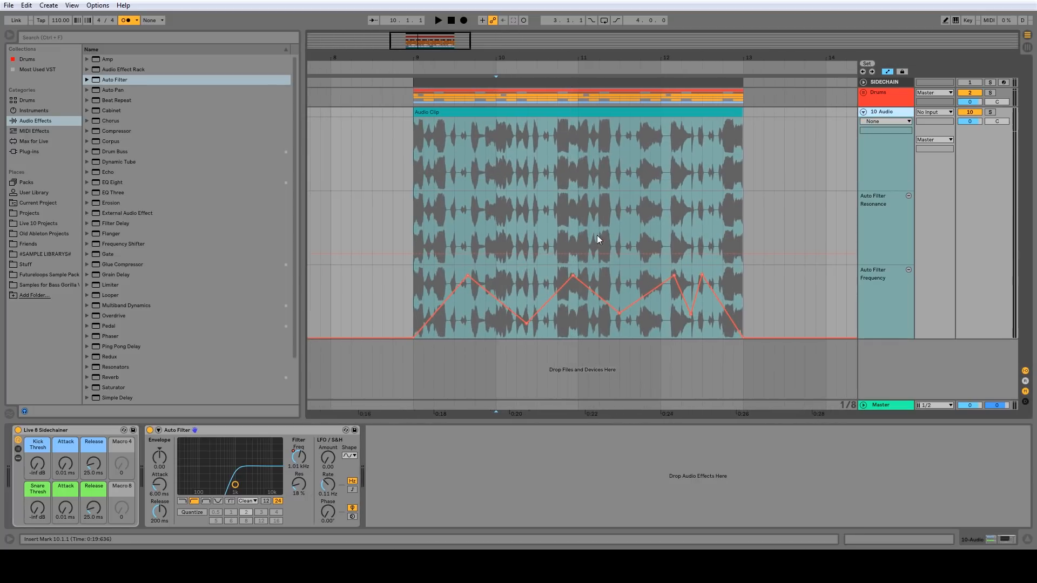
pyautogui.moveTo(884, 339); pyautogui.dragTo(884, 374)
# - Split the audio clip at 10.1.1 and 10.2.1 and toggle the automation display
pyautogui.moveTo(497, 295); pyautogui.dragTo(520, 293)
pyautogui.hotkey('ctrl', 'e')
pyautogui.click(505, 300)
pyautogui.moveTo(497, 298); pyautogui.dragTo(514, 301)
pyautogui.moveTo(497, 164); pyautogui.dragTo(517, 161)
pyautogui.click(525, 157)
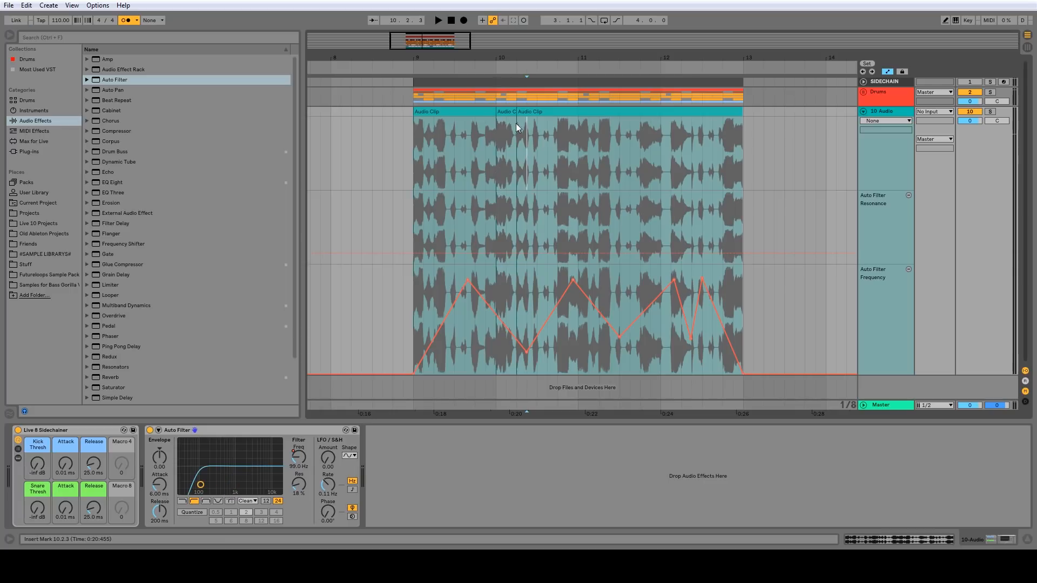
pyautogui.press('a')
pyautogui.press('a')
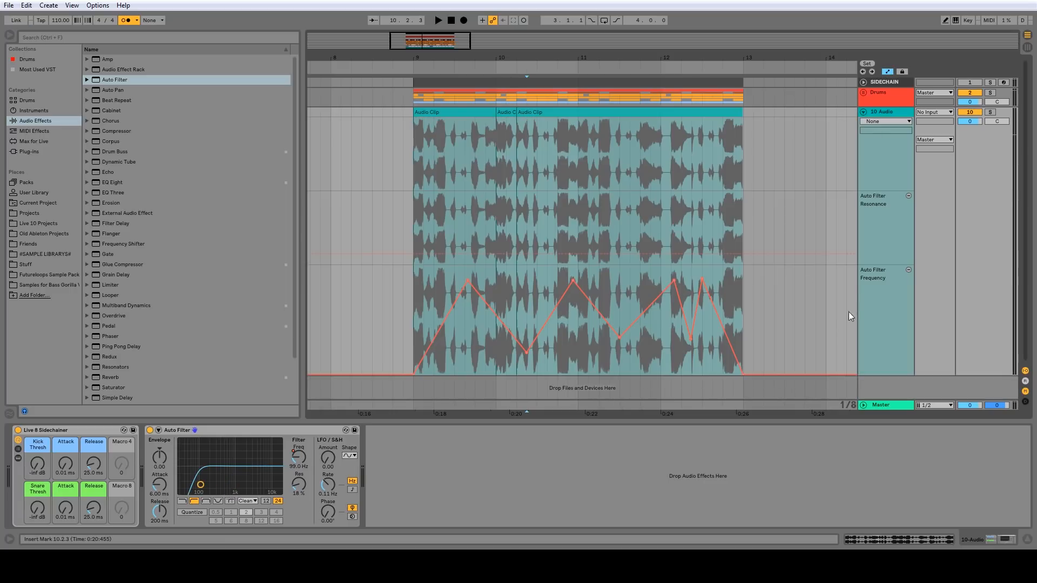
pyautogui.press('a')
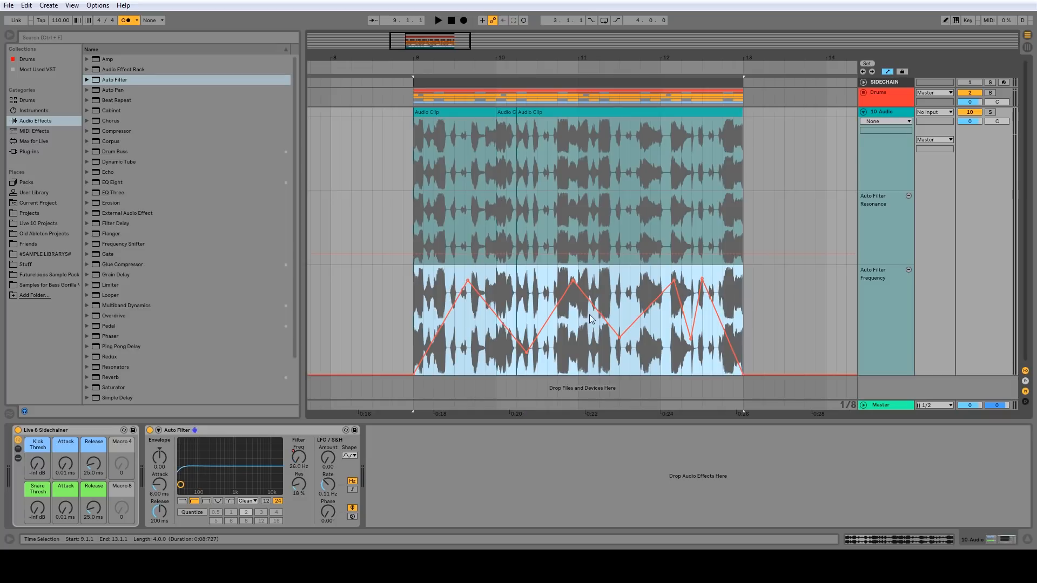
# - Shift the Frequency automation between bars 9 and 13 slightly upward and adjust its last falling segment
pyautogui.moveTo(562, 312)
pyautogui.mouseDown()
pyautogui.moveTo(697, 312)
pyautogui.moveTo(490, 311)
pyautogui.moveTo(562, 305)
pyautogui.mouseUp()
pyautogui.click(784, 319)
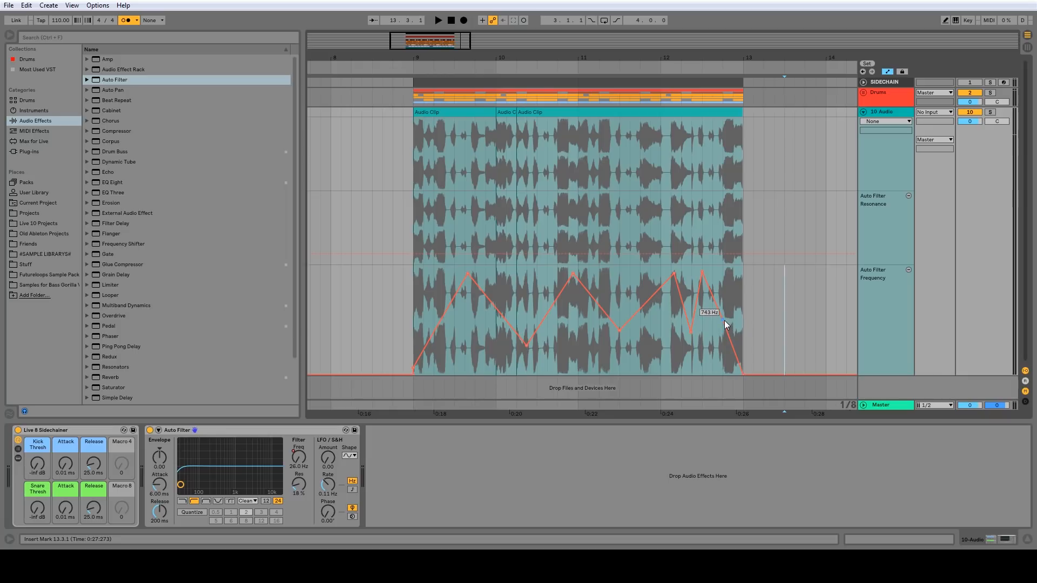
pyautogui.moveTo(724, 320)
pyautogui.mouseDown()
pyautogui.moveTo(744, 320)
pyautogui.moveTo(697, 320)
pyautogui.moveTo(726, 320)
pyautogui.mouseUp()
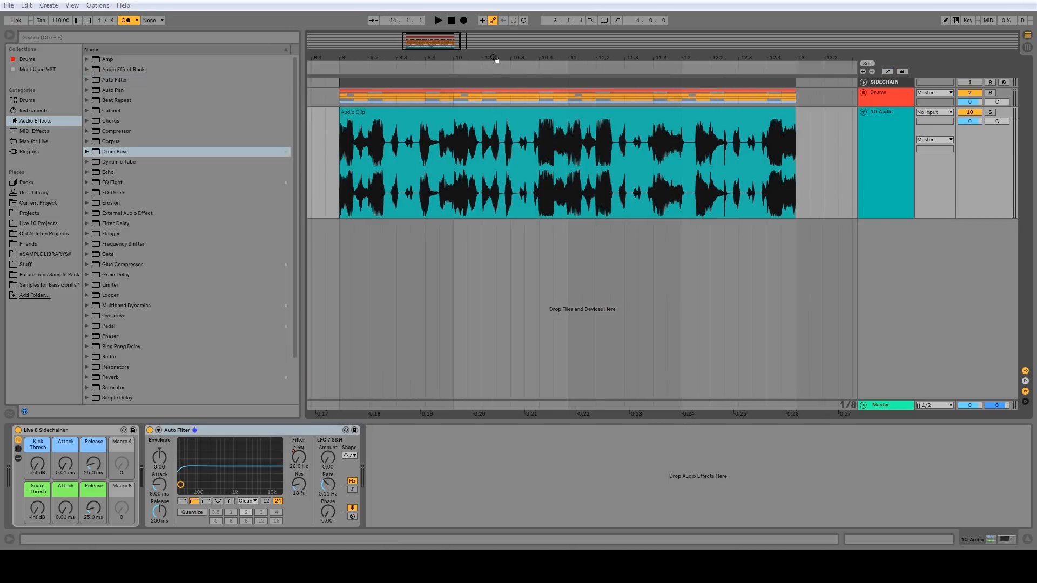
# - Select the first beat of bar 10, from 10.1.1 to 10.2.1, in the 10 Audio clip
pyautogui.moveTo(494, 59); pyautogui.dragTo(493, 47)
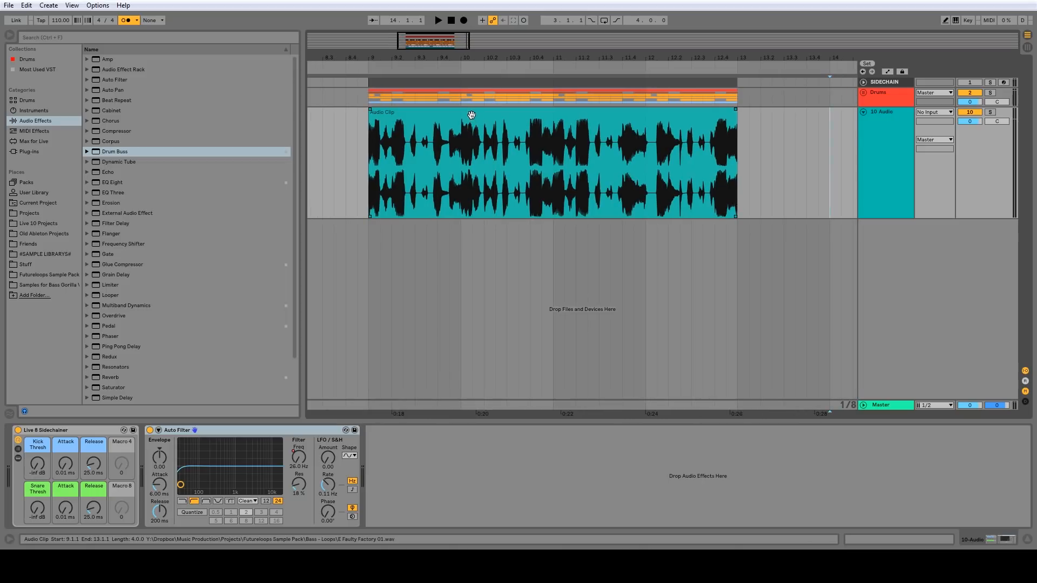
pyautogui.click(437, 116)
pyautogui.moveTo(473, 112); pyautogui.dragTo(489, 199)
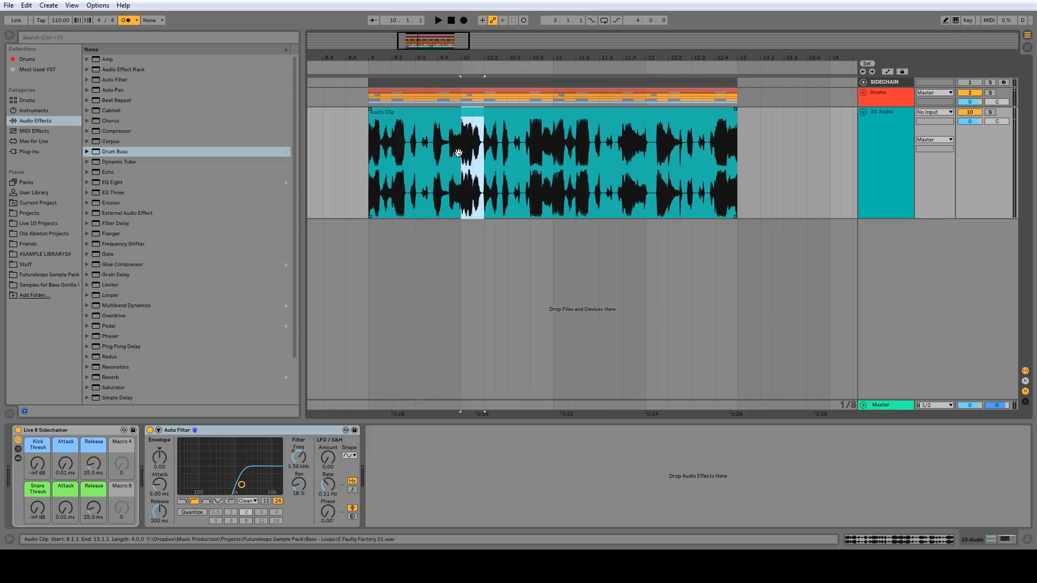
# - Try moving the selected beat past the end of the audio clip and undo the move
pyautogui.moveTo(477, 132); pyautogui.dragTo(798, 131)
pyautogui.hotkey('ctrl', 'z')
pyautogui.hotkey('ctrl', 'z')
pyautogui.hotkey('ctrl', 'y')
pyautogui.moveTo(473, 143); pyautogui.dragTo(793, 155)
pyautogui.hotkey('ctrl', 'z')
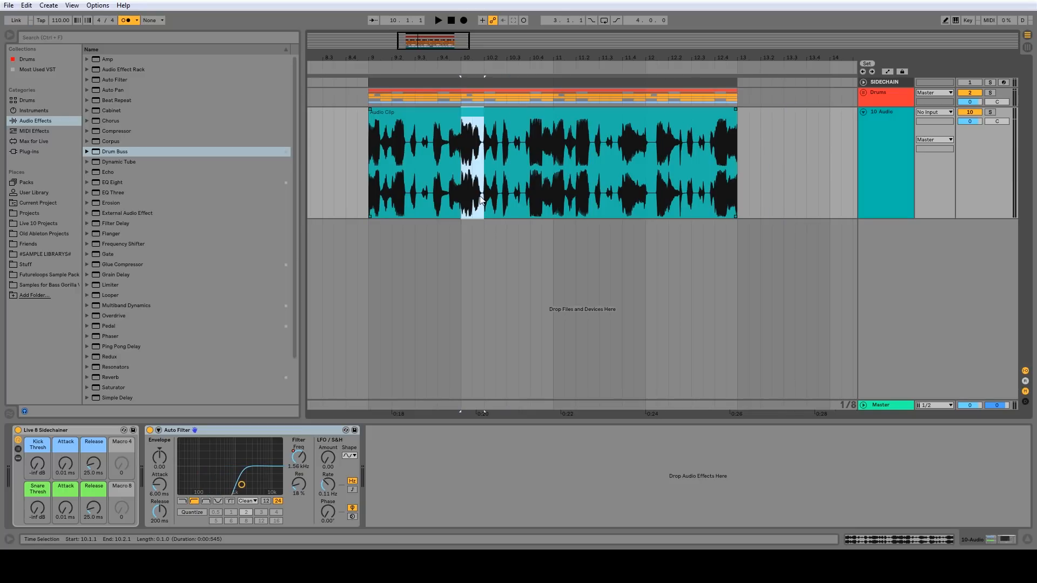
# - Try splitting out and reversing the selected beat at bar 10 of the audio clip
pyautogui.hotkey('ctrl', 'e')
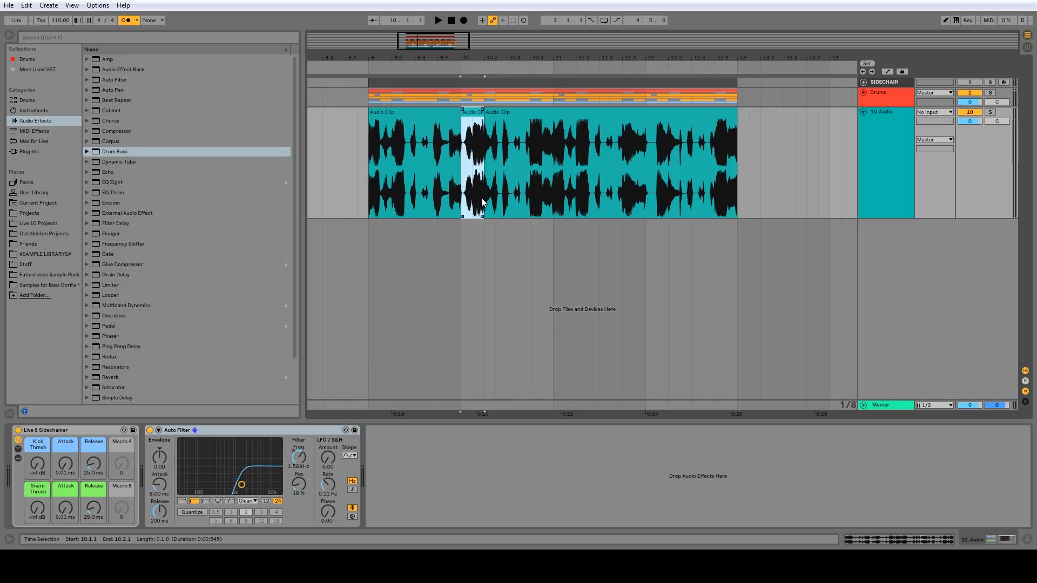
pyautogui.press('r')
pyautogui.moveTo(475, 58); pyautogui.dragTo(537, 130)
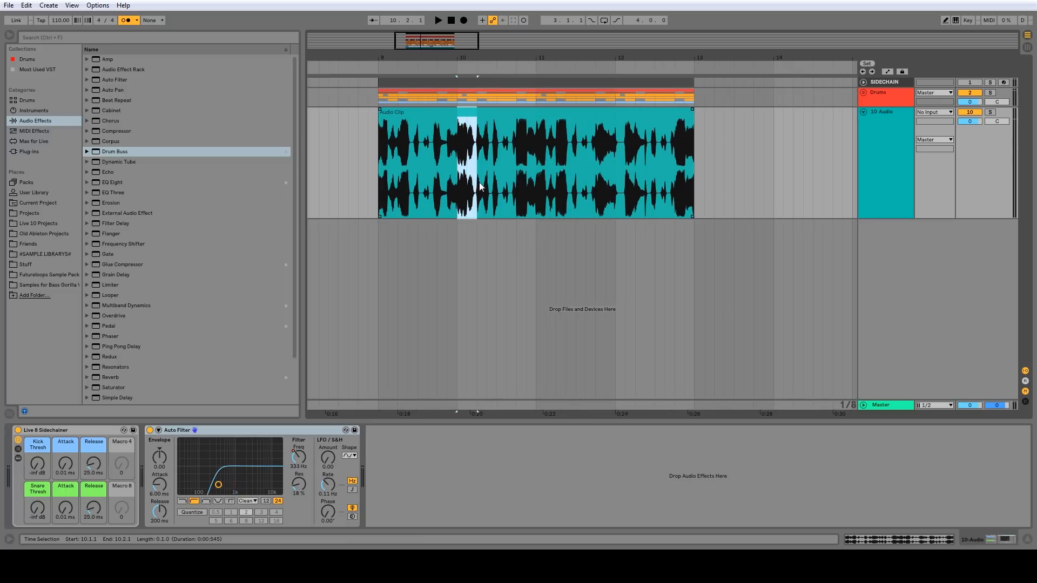
pyautogui.press('space')
pyautogui.hotkey('ctrl', 'j')
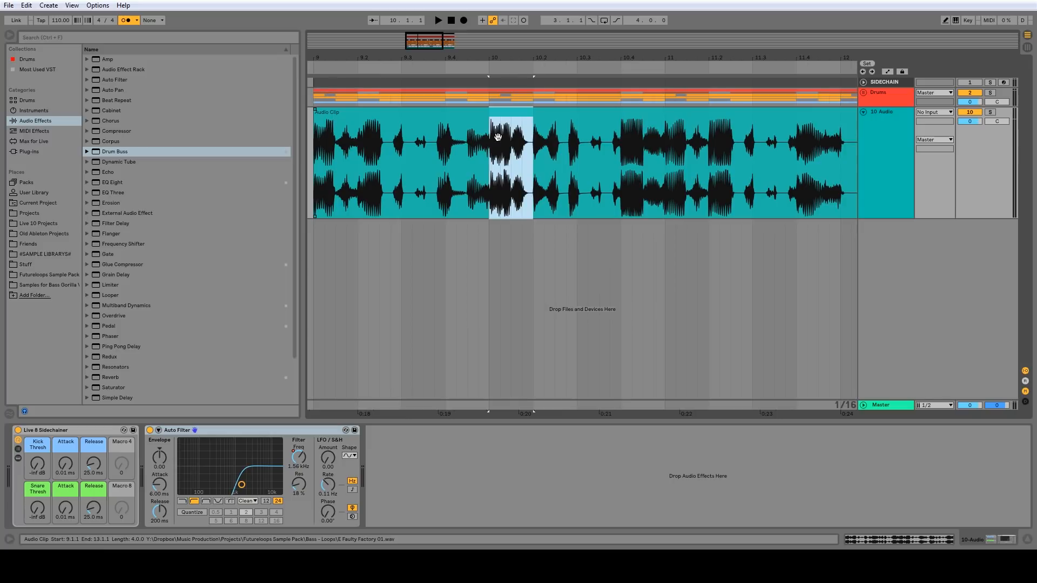
# - Split out and reverse the first beat of bar 10, and stretch it to a full bar ending at 11.1.1
pyautogui.hotkey('ctrl', 'e')
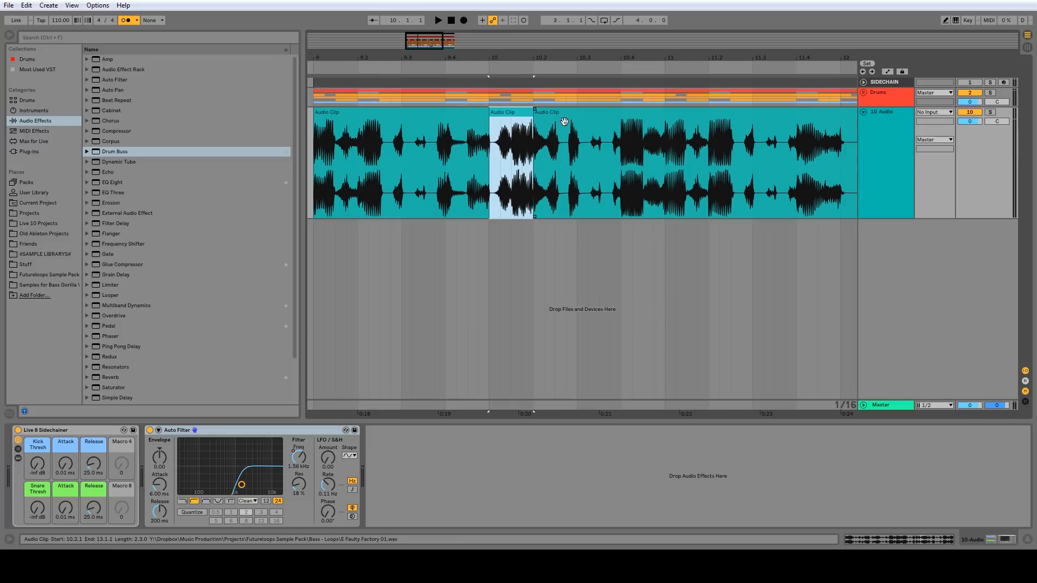
pyautogui.moveTo(531, 130); pyautogui.dragTo(665, 129)
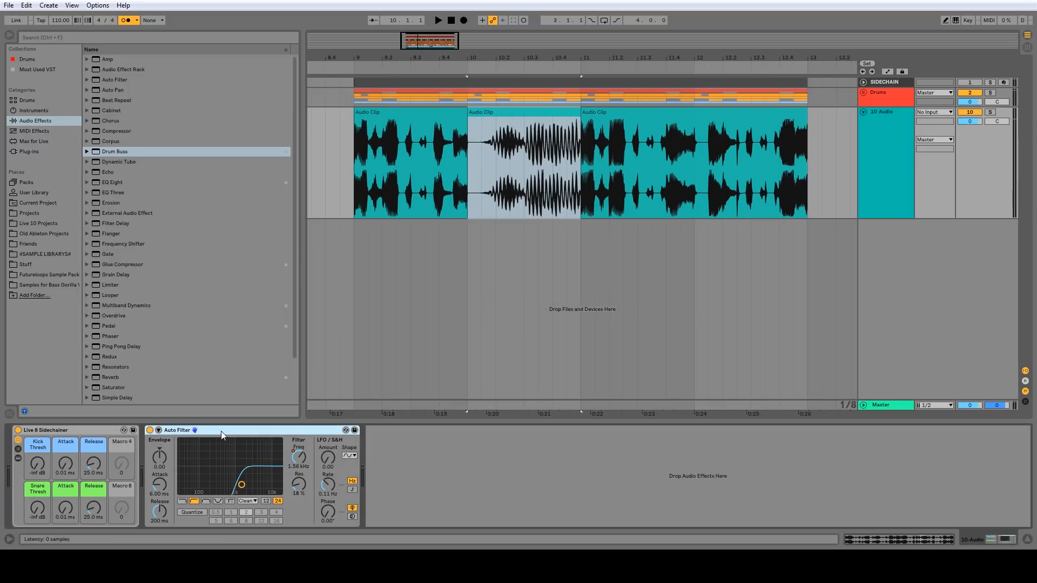
# - Move the reversed clip onto a new audio track below 10 Audio and set the loop to bars 9 to 13
pyautogui.click(519, 120)
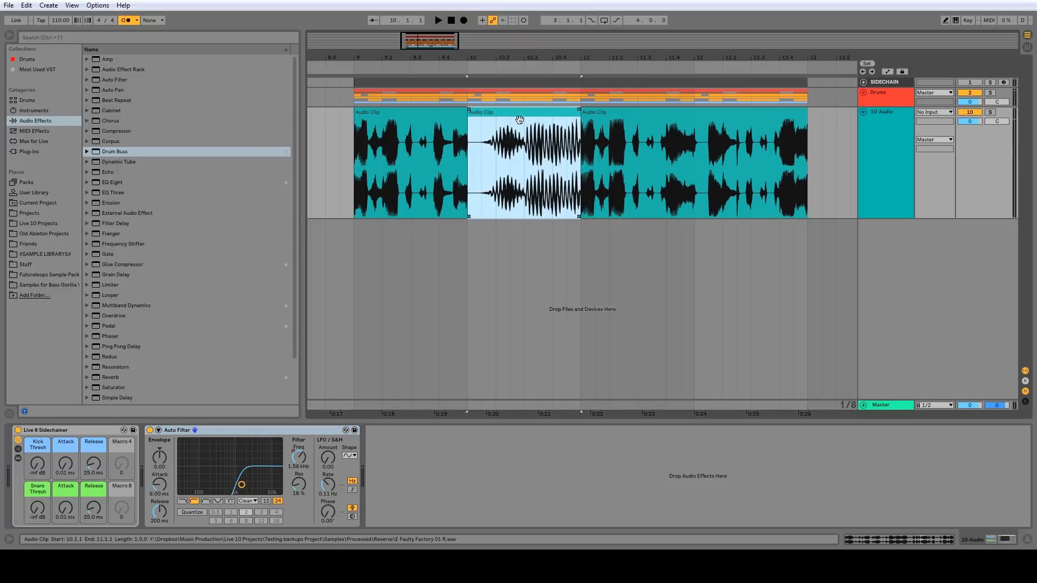
pyautogui.moveTo(519, 113); pyautogui.dragTo(513, 238)
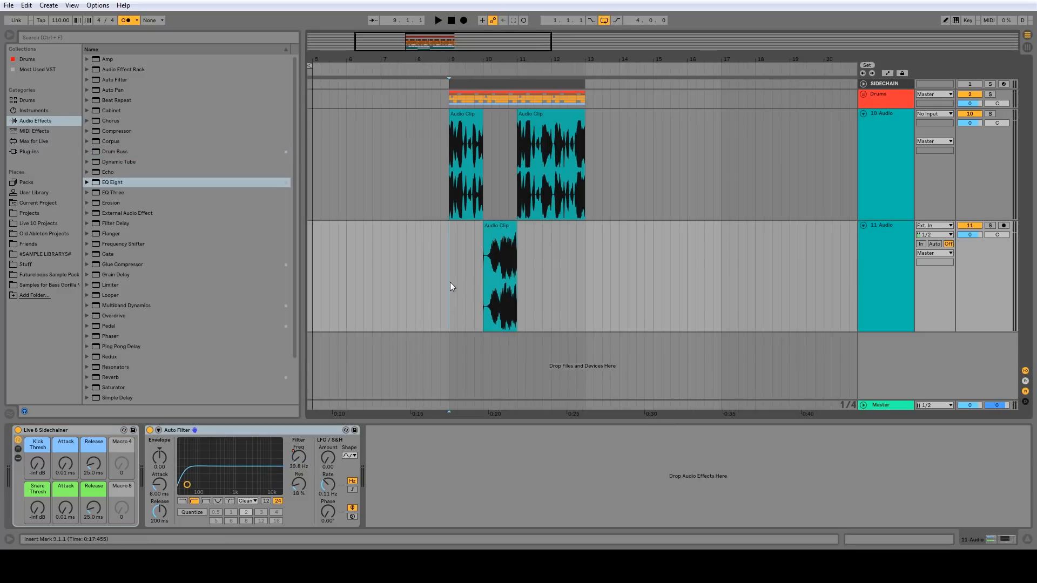
pyautogui.moveTo(449, 282); pyautogui.dragTo(584, 287)
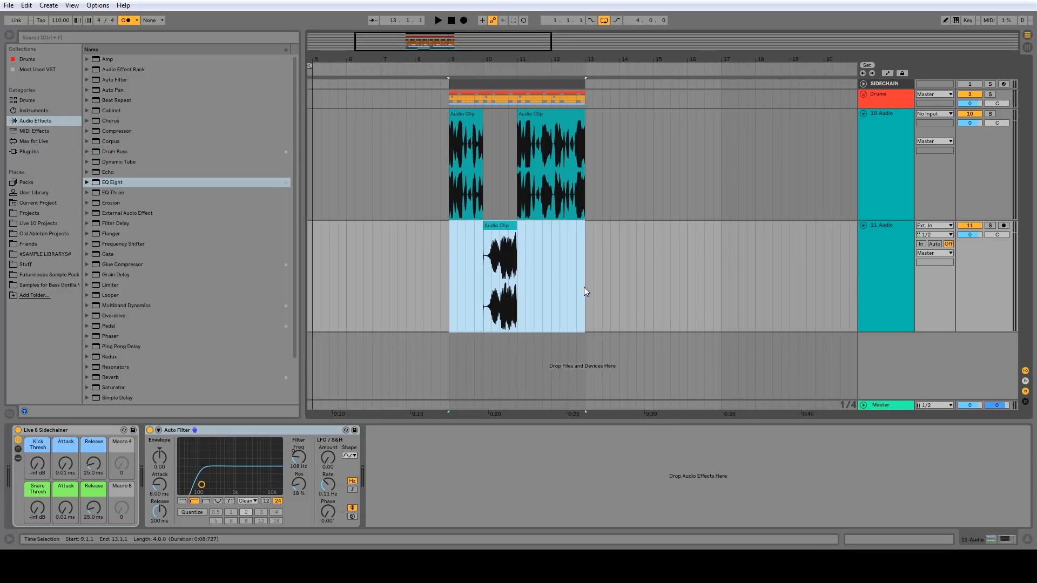
pyautogui.hotkey('ctrl', 'l')
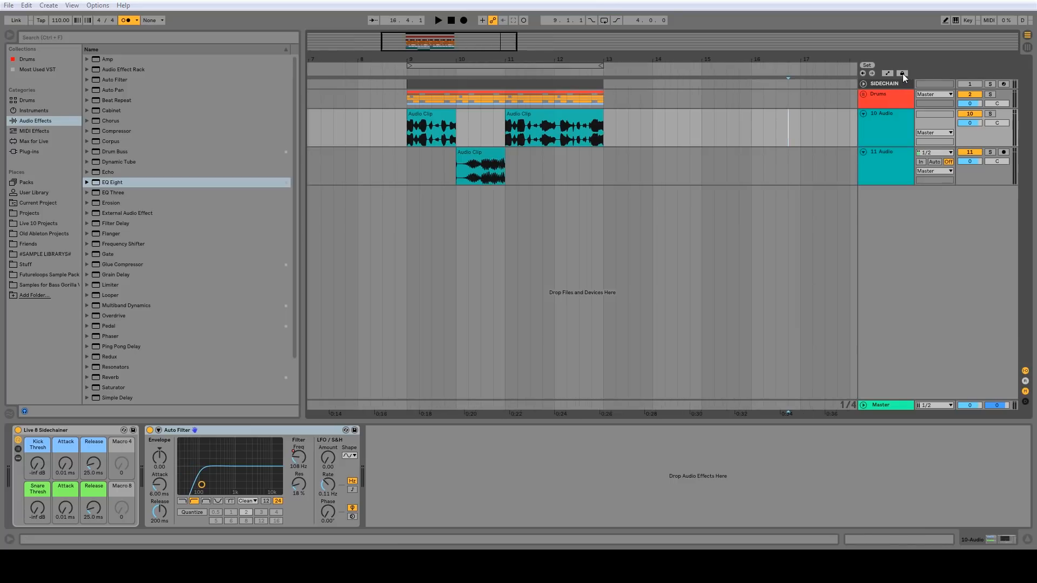
# - Lock the automation envelopes, show automation and move the audio clip at bar 11 of 10 Audio to bar 15
pyautogui.click(903, 74)
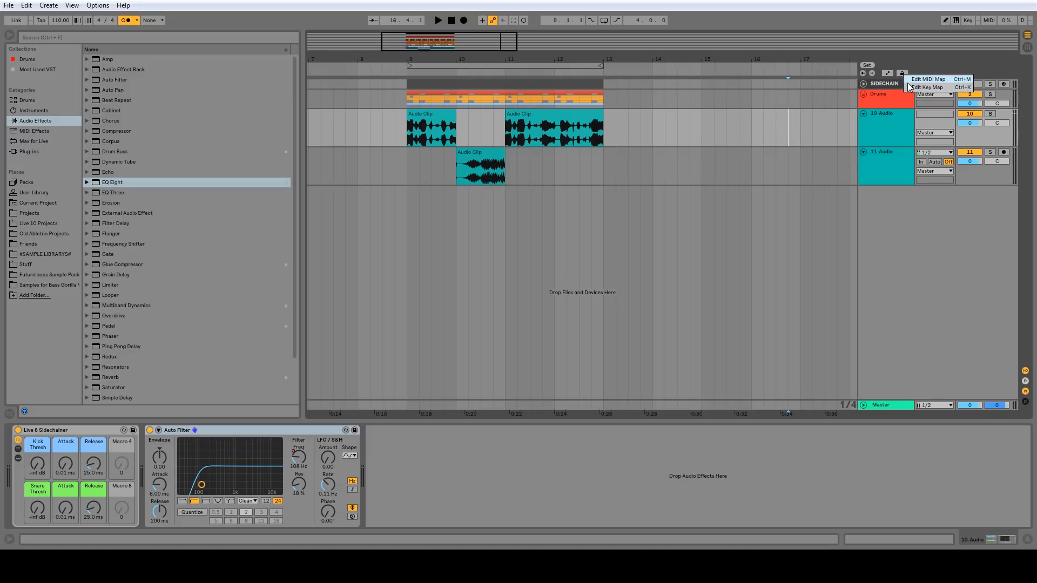
pyautogui.click(818, 110)
pyautogui.click(902, 74)
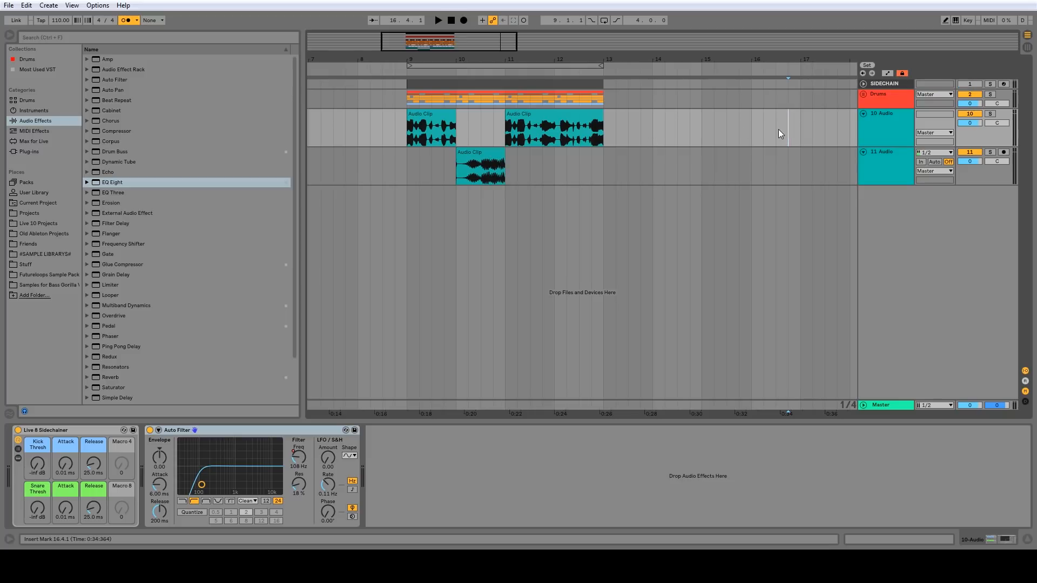
pyautogui.press('a')
pyautogui.click(538, 114)
pyautogui.moveTo(537, 113); pyautogui.dragTo(733, 113)
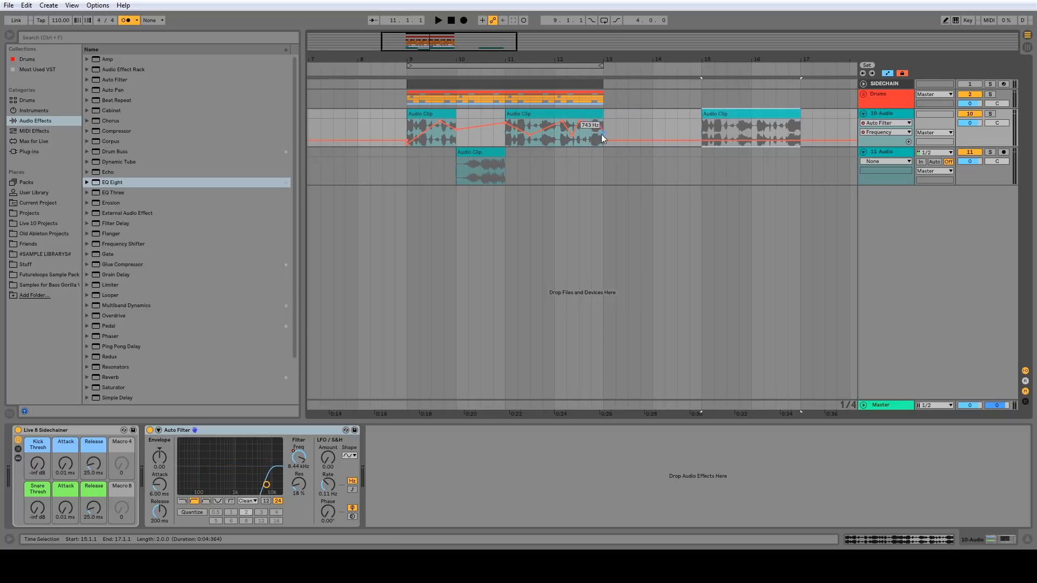
# - Unlock the automation envelopes and move the audio clip at bar 11 of 10 Audio to bar 15
pyautogui.click(902, 73)
pyautogui.click(556, 113)
pyautogui.moveTo(544, 113); pyautogui.dragTo(741, 115)
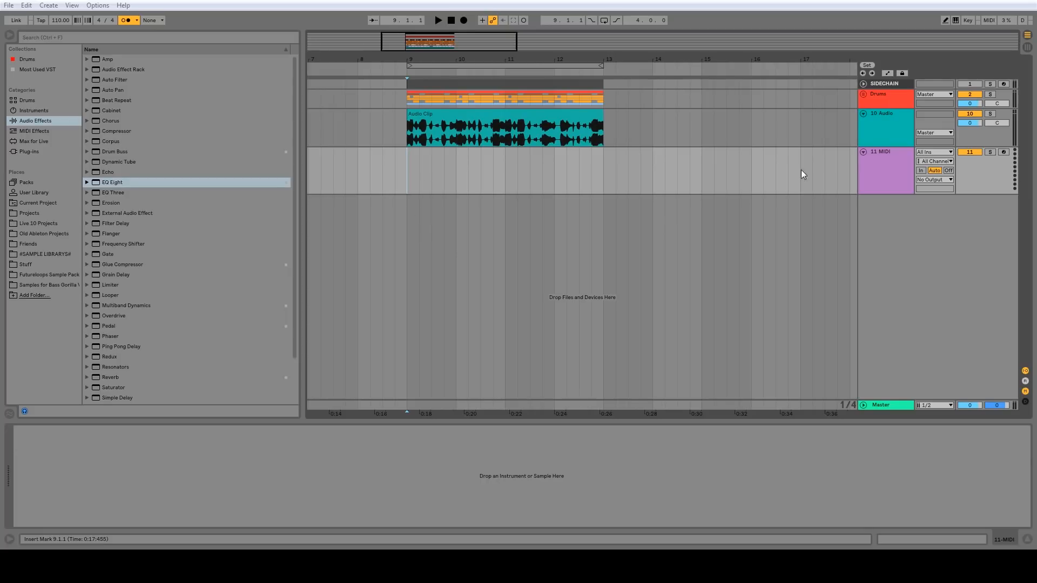
# - Insert a MIDI clip at bar 9 of 11 MIDI and select bars 9 to 11 across both MIDI tracks for joint editing
pyautogui.click(875, 154)
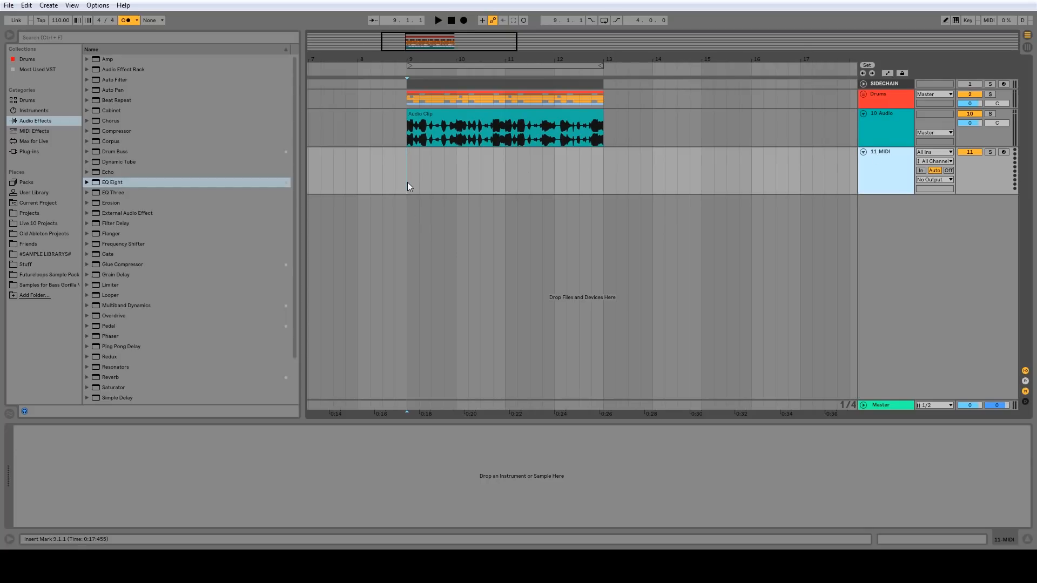
pyautogui.hotkey('ctrl', 'shift', 'm')
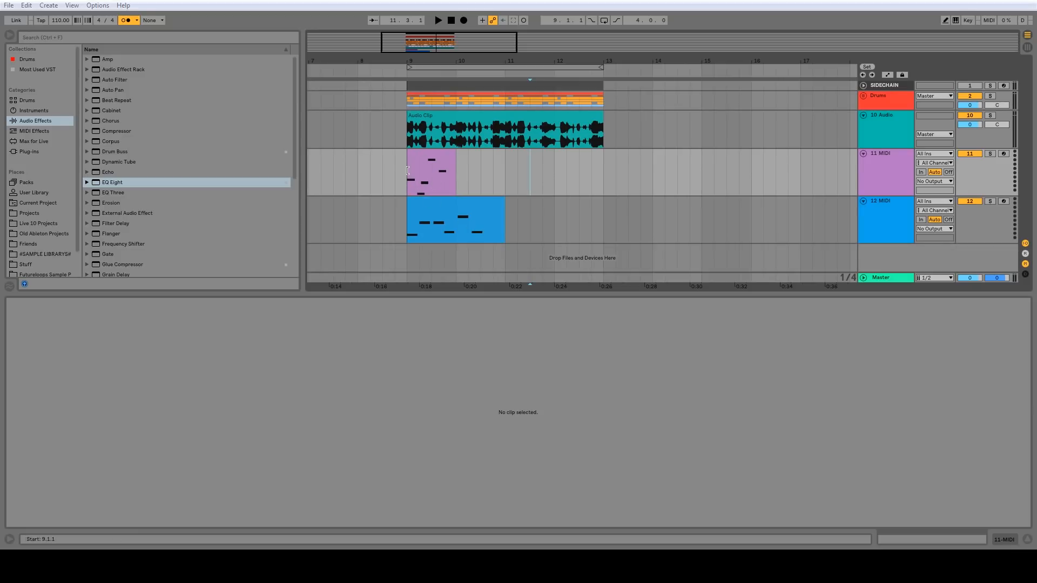
pyautogui.moveTo(404, 174); pyautogui.dragTo(500, 220)
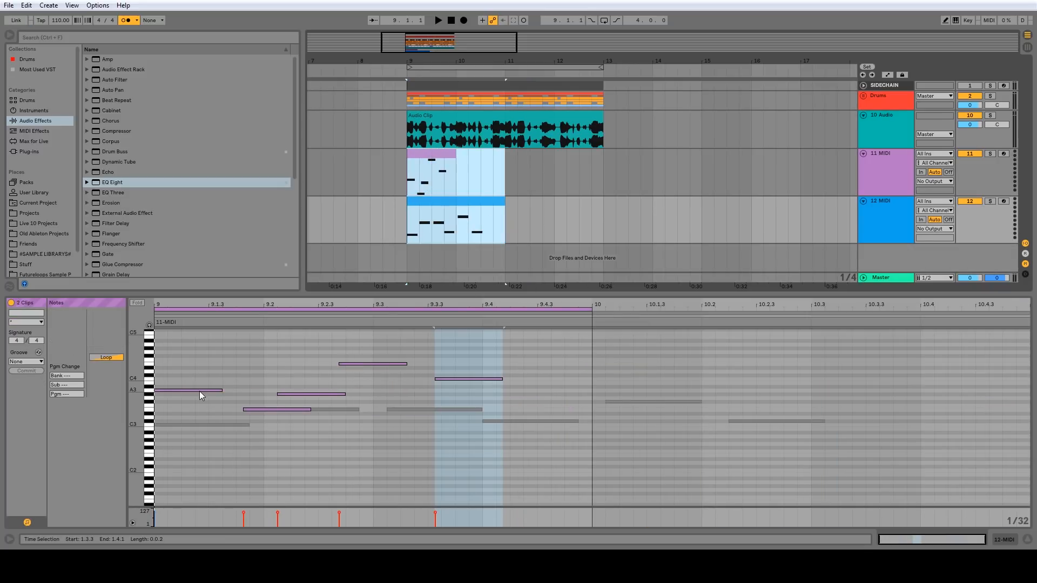
# - Focus the 12 MIDI clip in the shared note editor and add short notes at B3, C#4 and B2
pyautogui.click(197, 424)
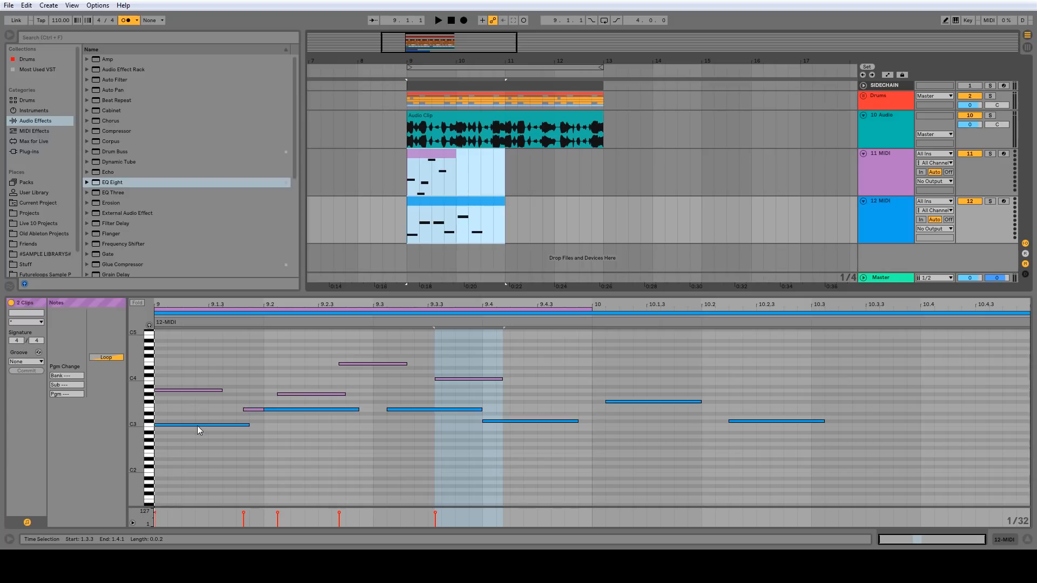
pyautogui.click(197, 426)
pyautogui.doubleClick(240, 384)
pyautogui.doubleClick(298, 376)
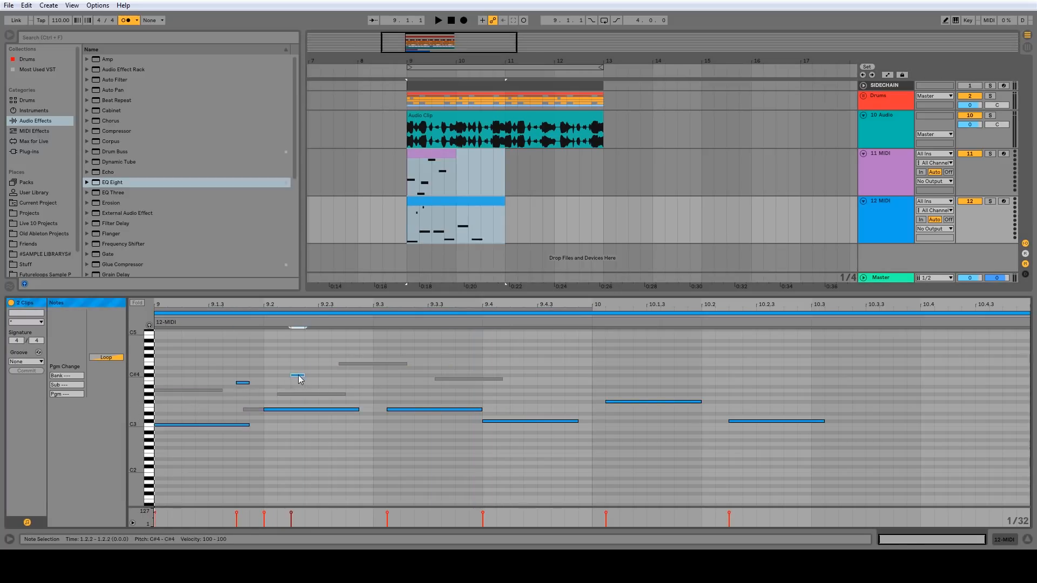
pyautogui.doubleClick(366, 429)
# - Add short A3 and F#4 notes to the 11 MIDI clip and return the editing focus to the 12 MIDI clip
pyautogui.click(380, 364)
pyautogui.doubleClick(382, 391)
pyautogui.click(478, 359)
pyautogui.doubleClick(478, 358)
pyautogui.click(607, 313)
pyautogui.click(569, 310)
pyautogui.click(568, 315)
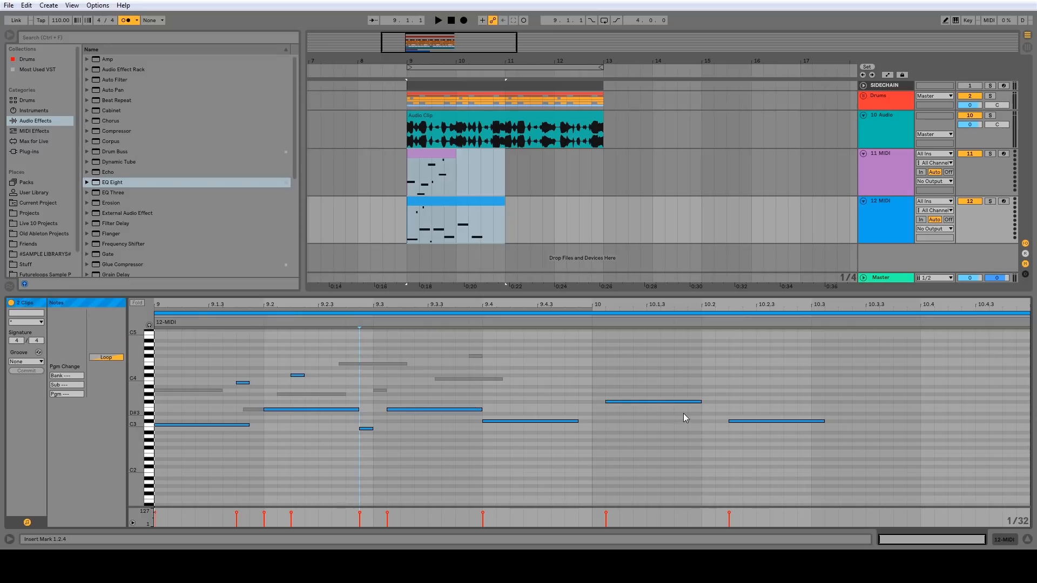
# - Fold the note editor to used pitches and view the 12 MIDI and 11 MIDI clips one after the other
pyautogui.click(469, 202)
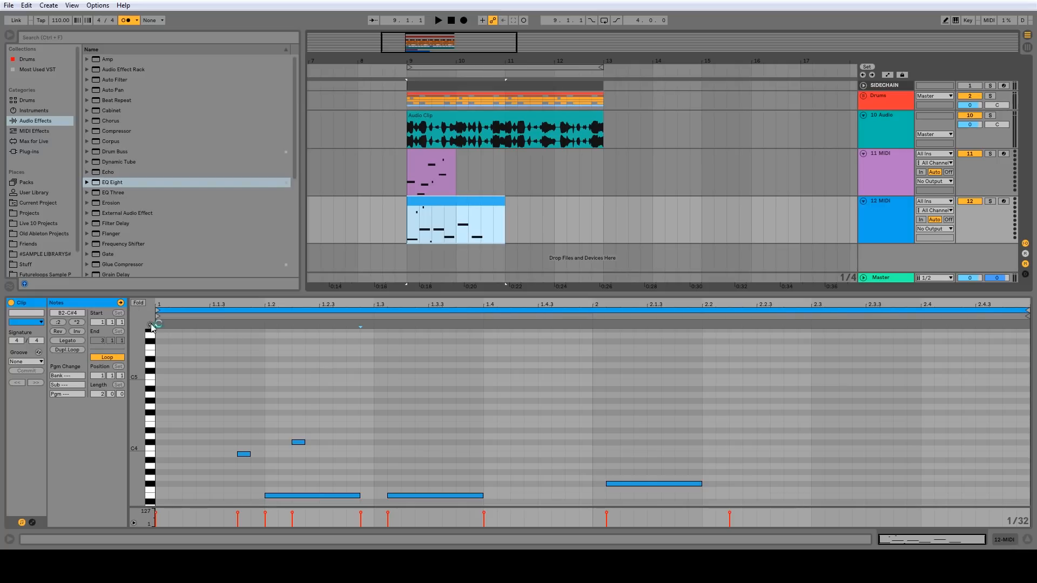
pyautogui.click(139, 304)
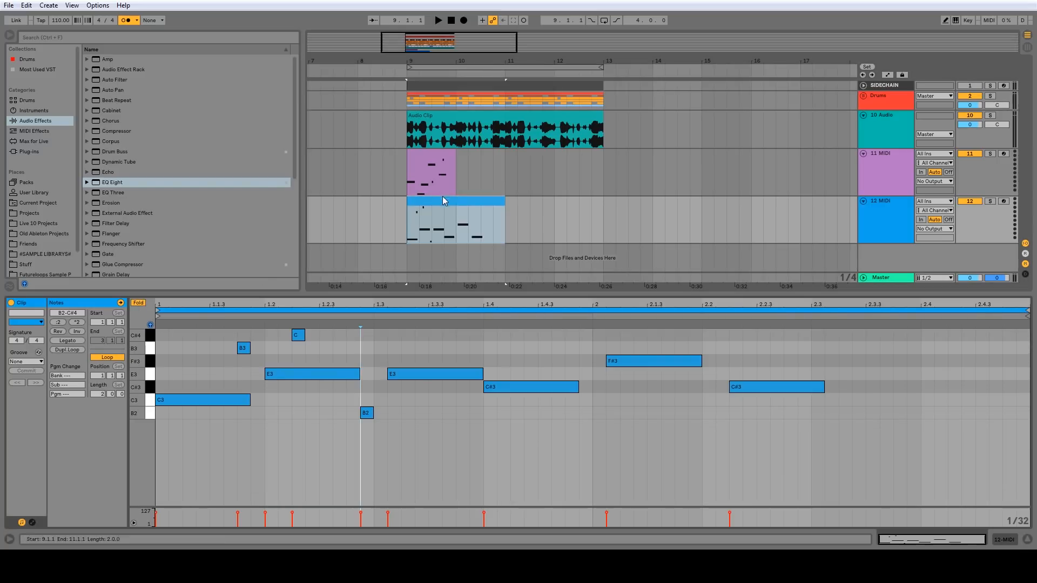
pyautogui.click(436, 155)
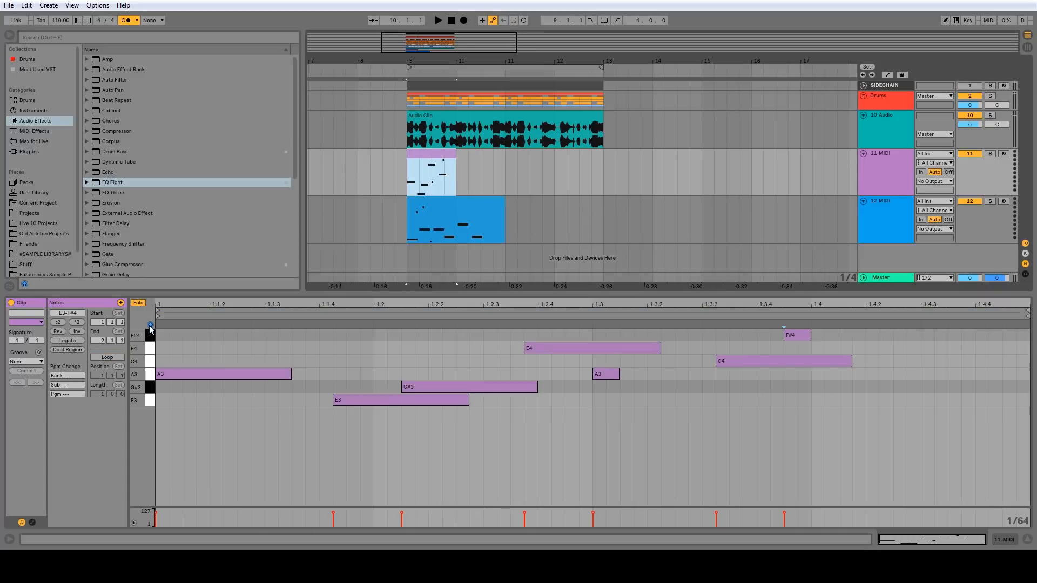
pyautogui.click(139, 302)
pyautogui.click(409, 236)
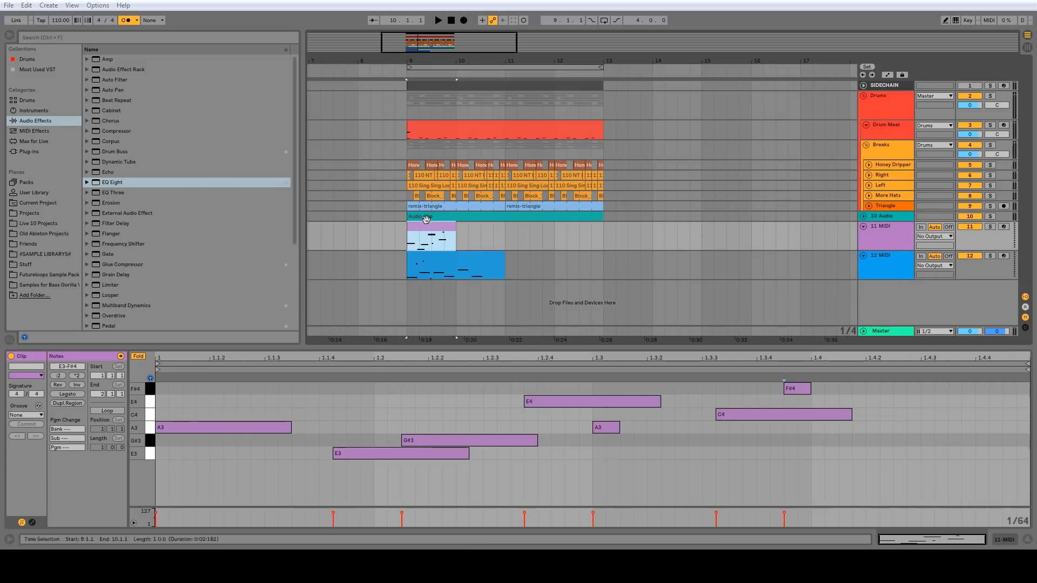
# - Open the Drum Meat clip, add a Pre Kick note just before bar 2 and fold the editor to the used drums
pyautogui.click(462, 126)
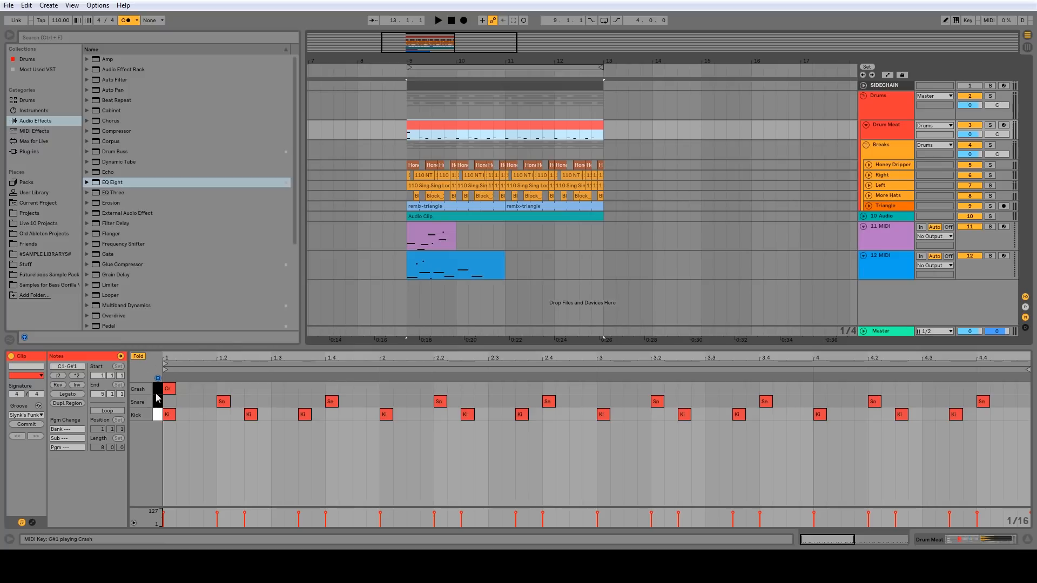
pyautogui.click(888, 129)
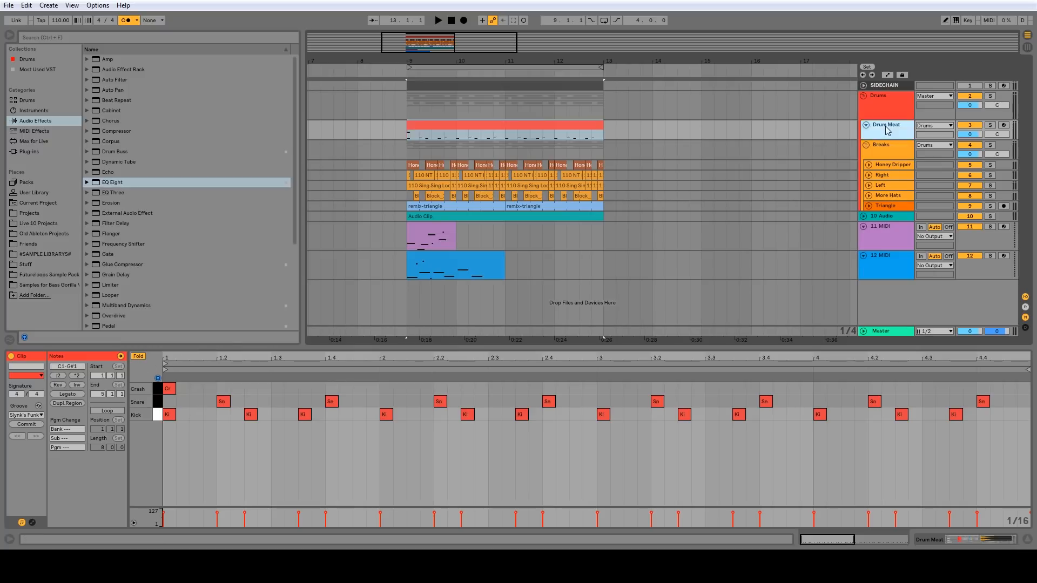
pyautogui.doubleClick(501, 125)
pyautogui.click(138, 358)
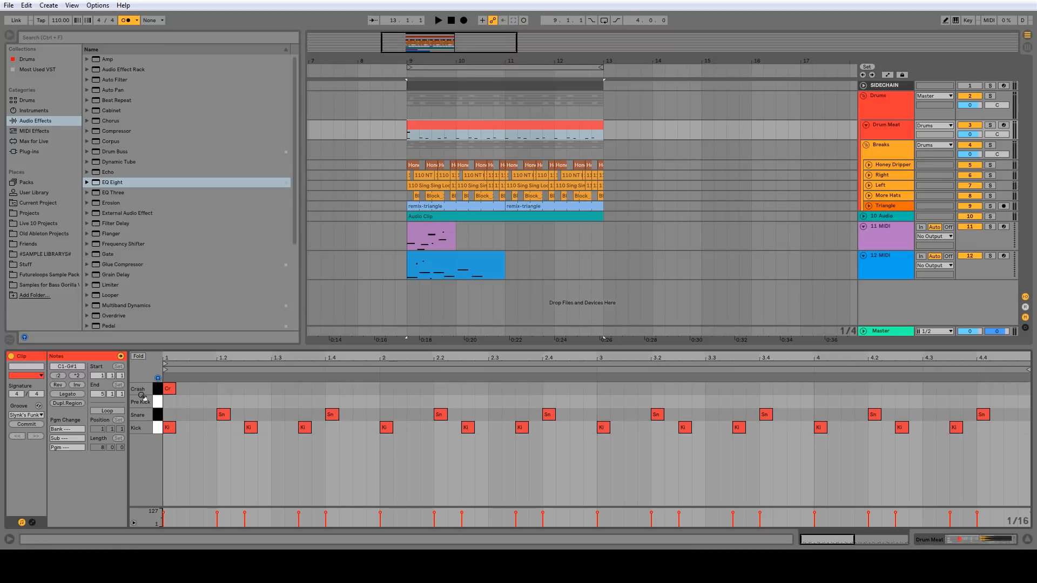
pyautogui.doubleClick(373, 402)
pyautogui.click(138, 358)
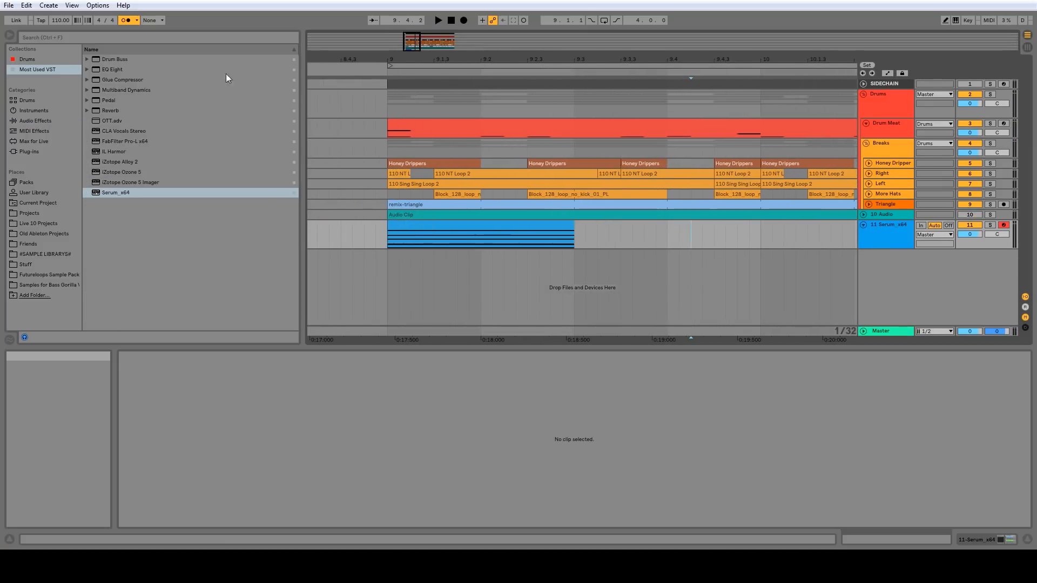
# - Check the Chase MIDI Notes option and open the held-chord clip on 11 Serum_x64 in the note editor
pyautogui.click(98, 5)
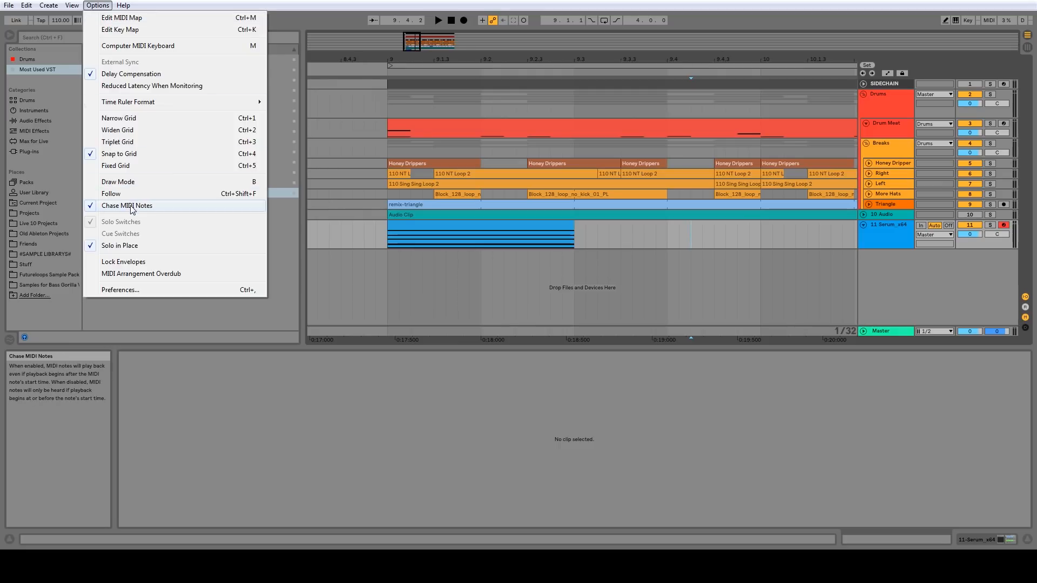
pyautogui.click(417, 225)
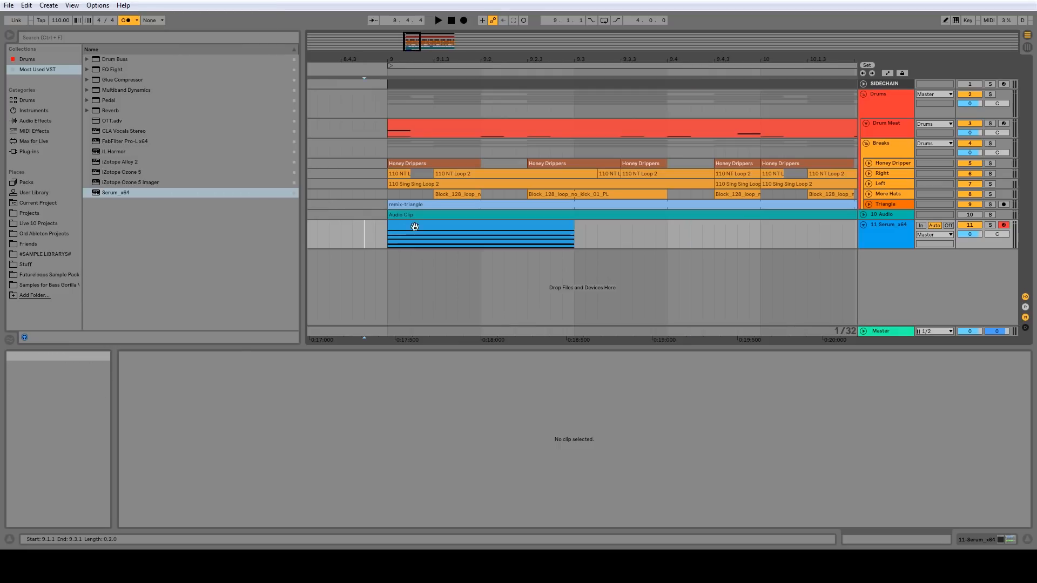
pyautogui.click(416, 225)
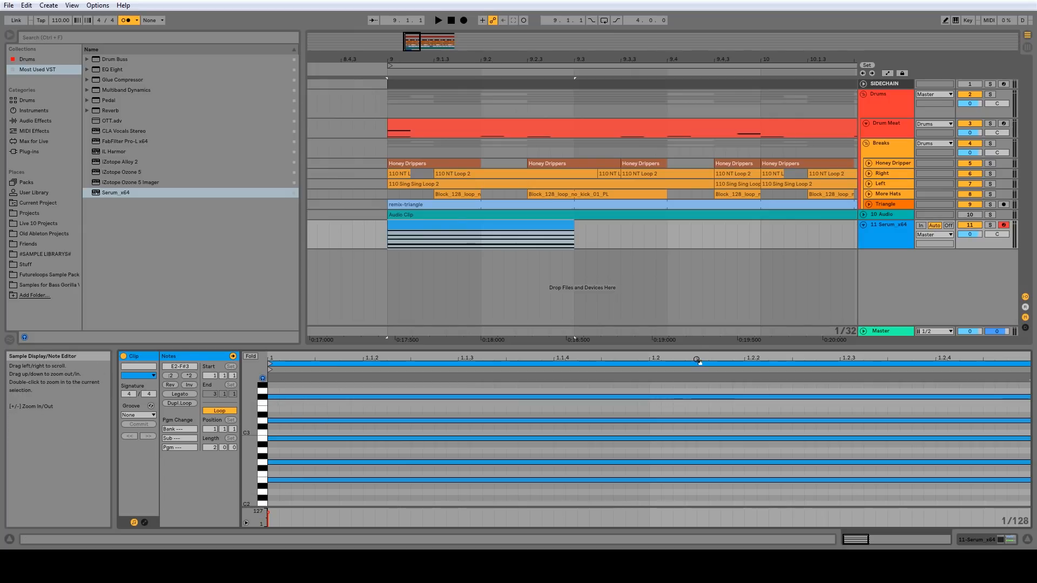
pyautogui.moveTo(697, 358); pyautogui.dragTo(697, 335)
# - Play the held chord on 11 Serum_x64 from its start at 9.1.1 and from a point inside it at 9.1.3
pyautogui.click(581, 241)
pyautogui.click(445, 245)
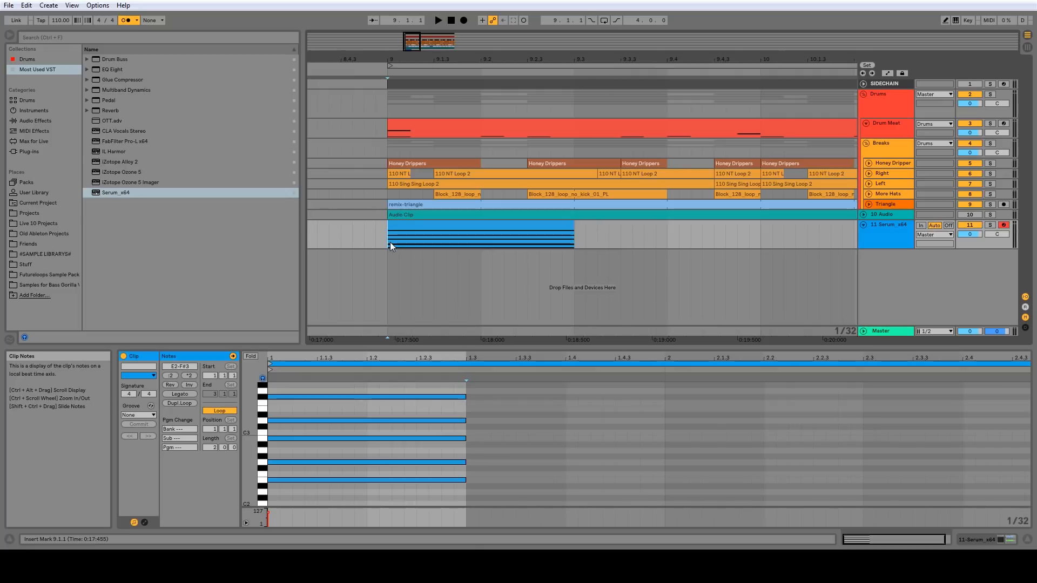
pyautogui.press('space')
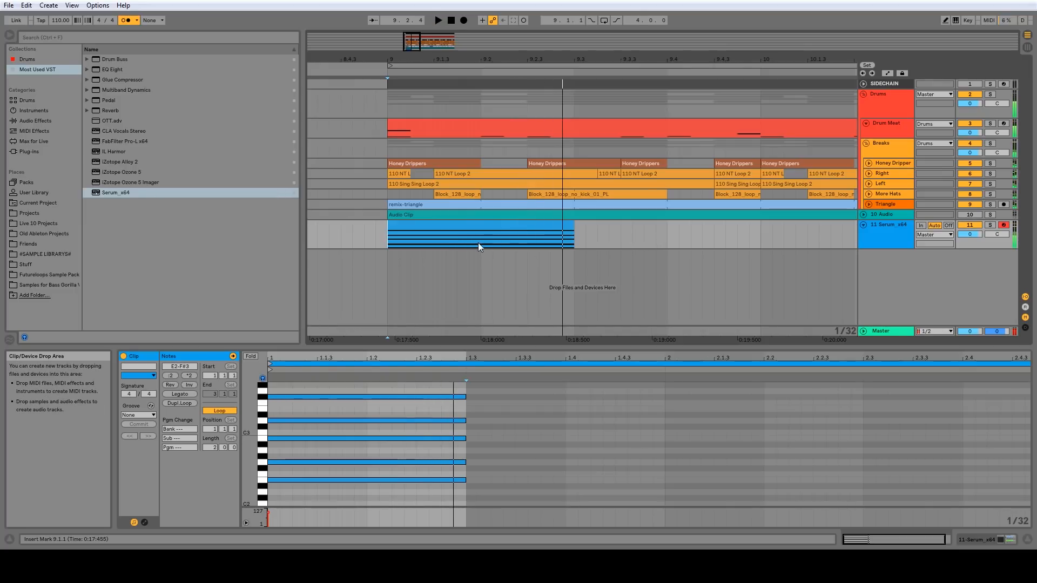
pyautogui.click(539, 241)
pyautogui.click(434, 240)
pyautogui.press('space')
pyautogui.press('space')
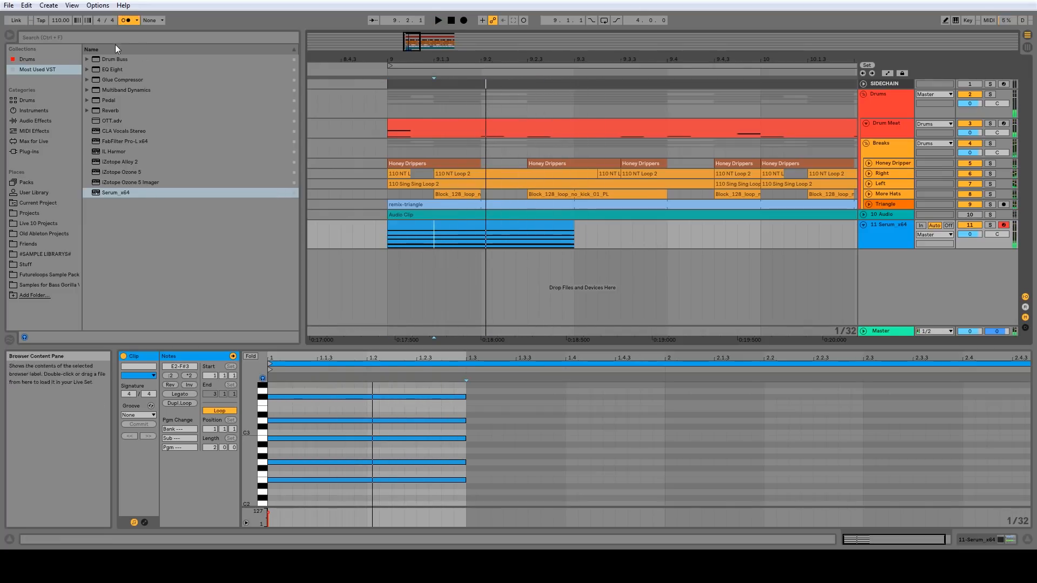
# - Audition the held chord repeatedly from several different start points inside the Serum clip
pyautogui.click(478, 243)
pyautogui.press('space')
pyautogui.press('space')
pyautogui.press('space')
pyautogui.press('space')
pyautogui.click(448, 240)
pyautogui.press('space')
pyautogui.press('space')
pyautogui.click(431, 239)
pyautogui.press('space')
pyautogui.press('space')
pyautogui.press('space')
pyautogui.press('space')
# - Toggle the Chase MIDI Notes option and start playback inside the held chord at 9.2.3
pyautogui.click(97, 4)
pyautogui.click(140, 205)
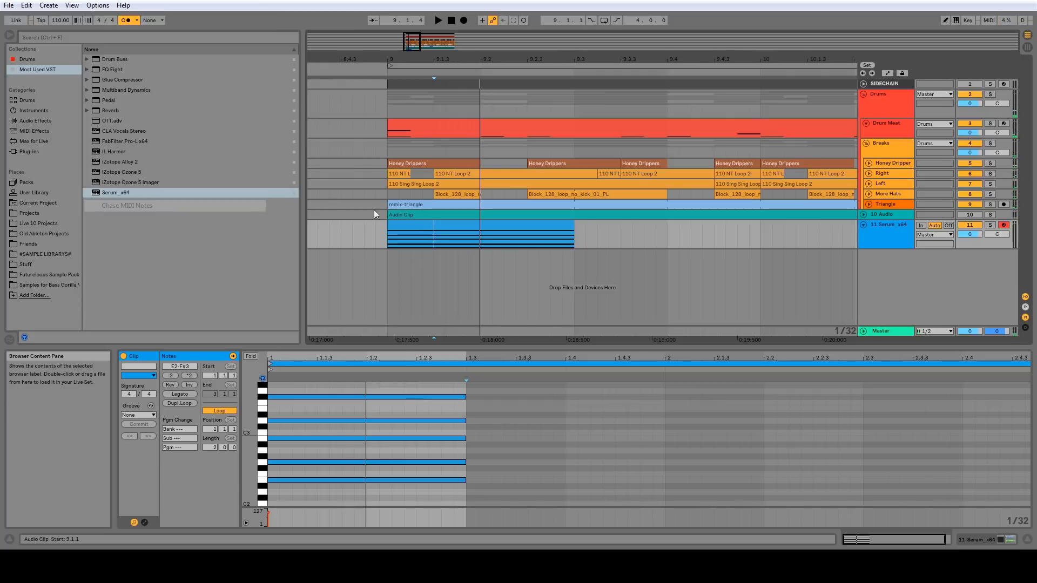
pyautogui.click(526, 236)
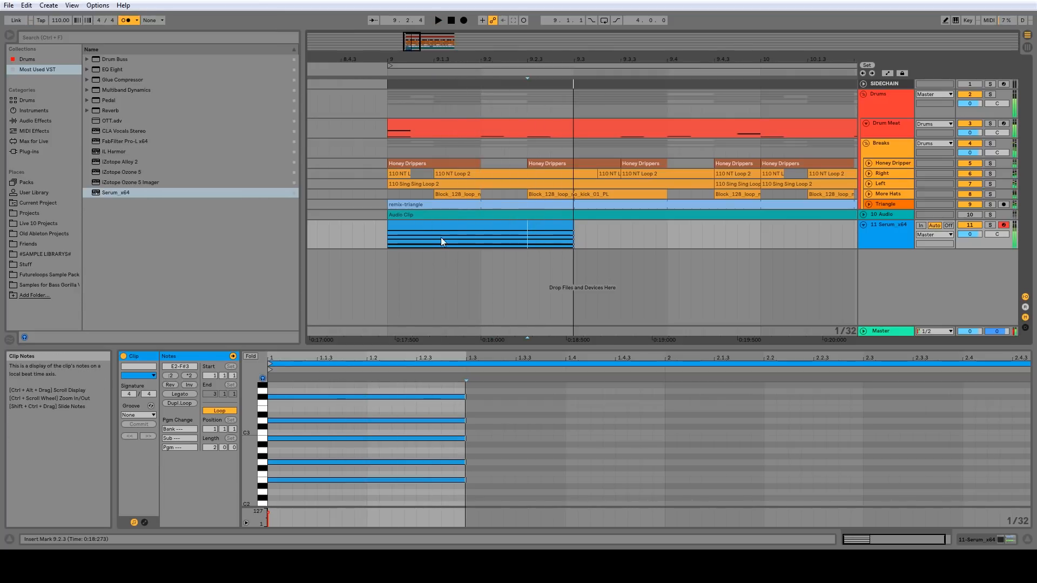
# - Play the looped bars 9 to 13 while performing a part on 11 Serum_x64, and capture the played MIDI as a clip
pyautogui.click(439, 225)
pyautogui.moveTo(367, 59); pyautogui.dragTo(368, 23)
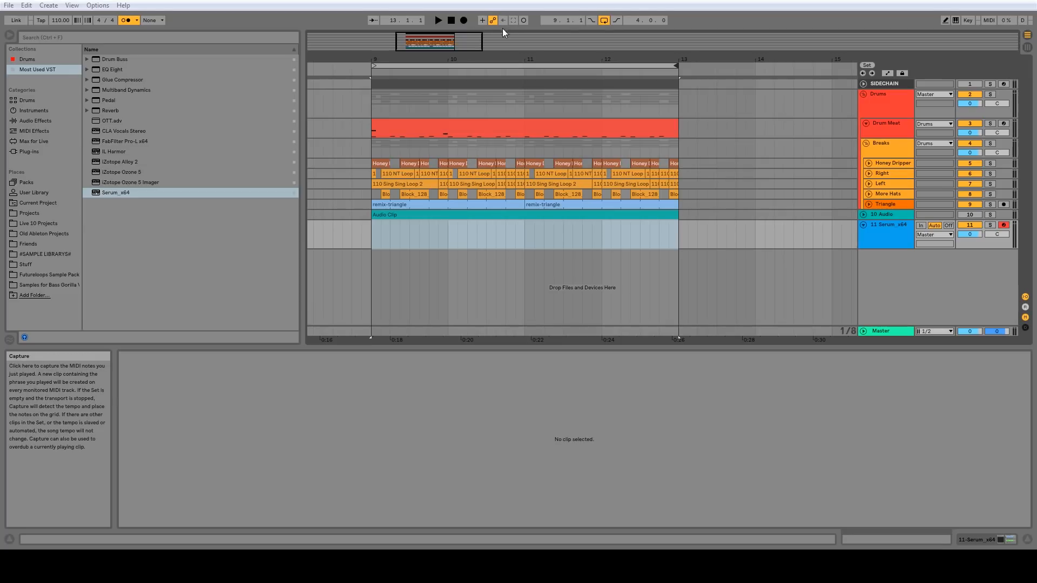
pyautogui.click(437, 24)
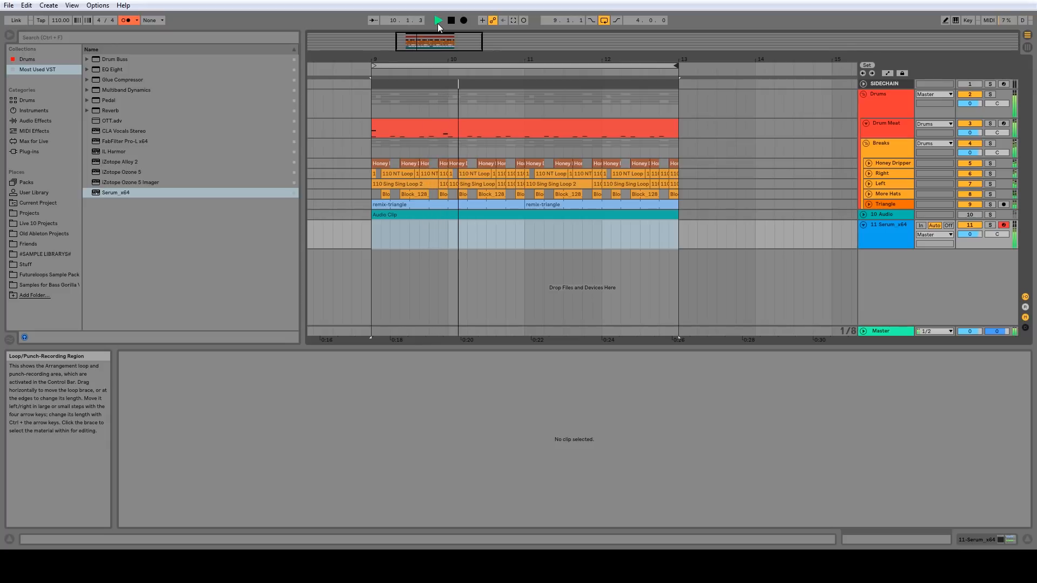
pyautogui.press('space')
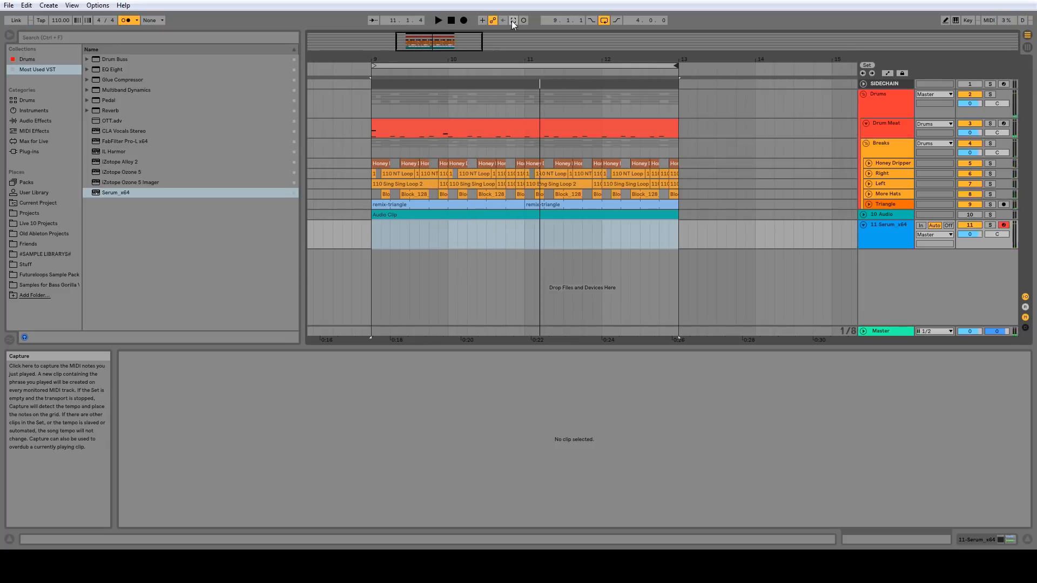
pyautogui.click(512, 22)
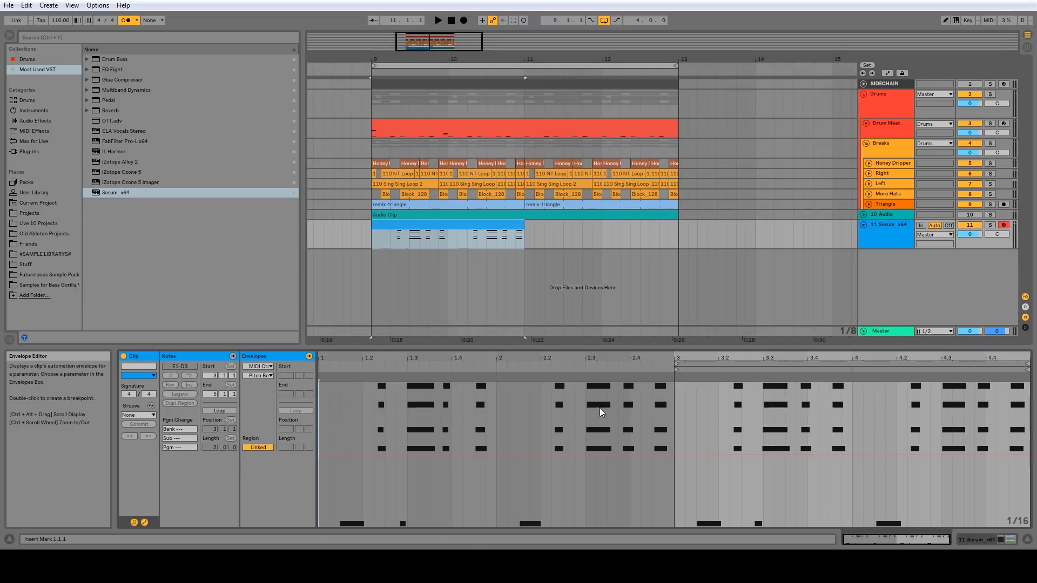
# - Arrange the captured Serum clip to fill bars 9 to 13 and play it back
pyautogui.moveTo(446, 234); pyautogui.dragTo(599, 233)
pyautogui.moveTo(526, 226); pyautogui.dragTo(372, 225)
pyautogui.press('space')
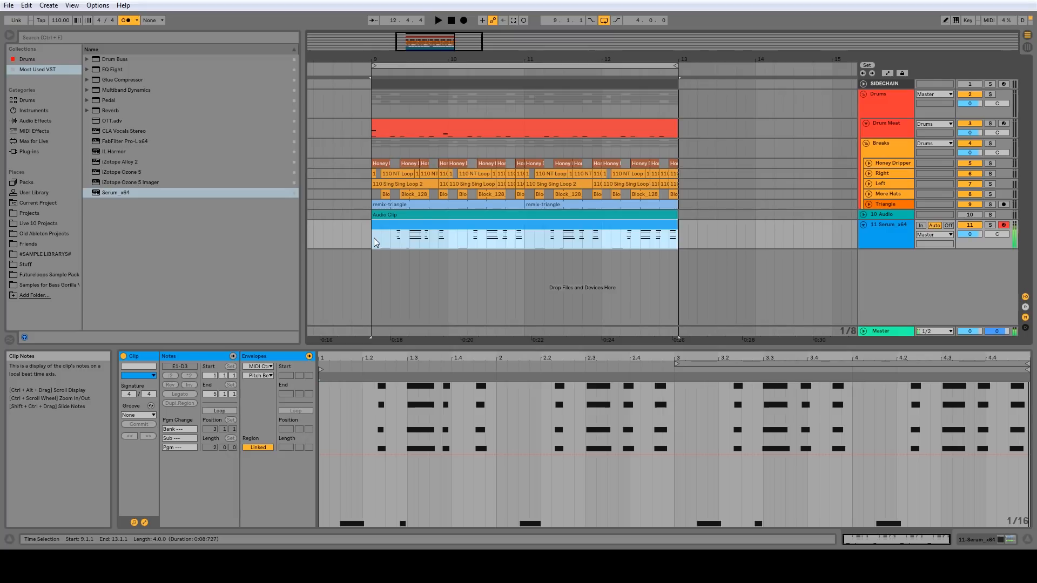
# - Perform a melody with pitch bends over the playing loop and capture it into the existing 11 Serum_x64 clip
pyautogui.click(438, 21)
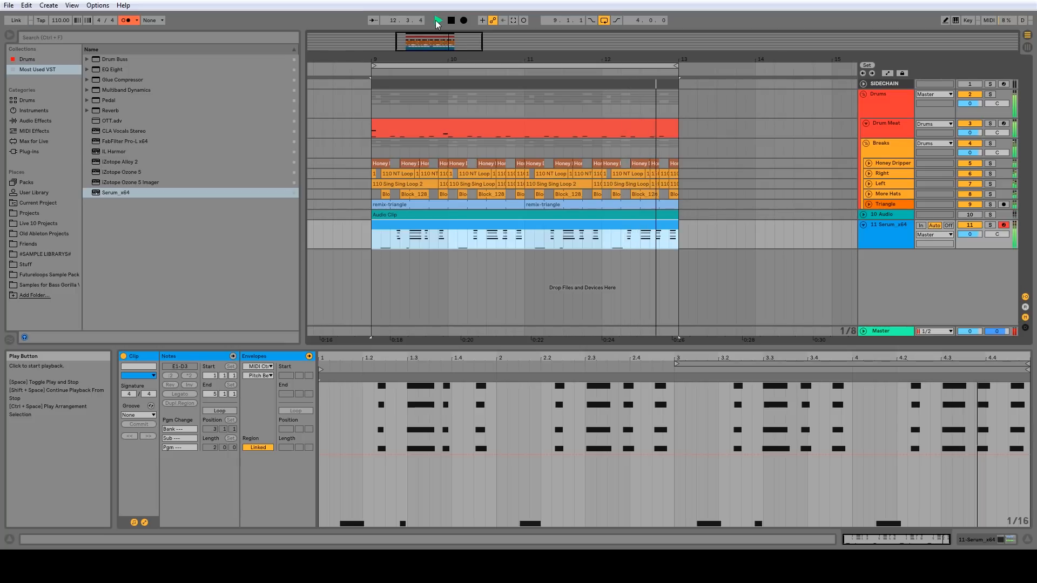
pyautogui.click(514, 21)
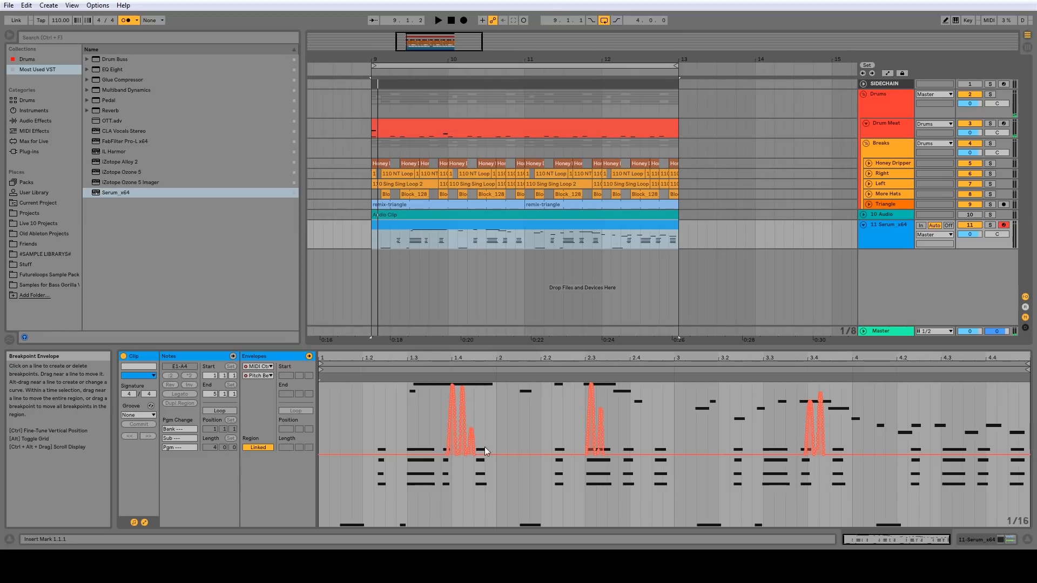
# - Play back the overdubbed Serum clip and undo the last change
pyautogui.click(428, 233)
pyautogui.press('space')
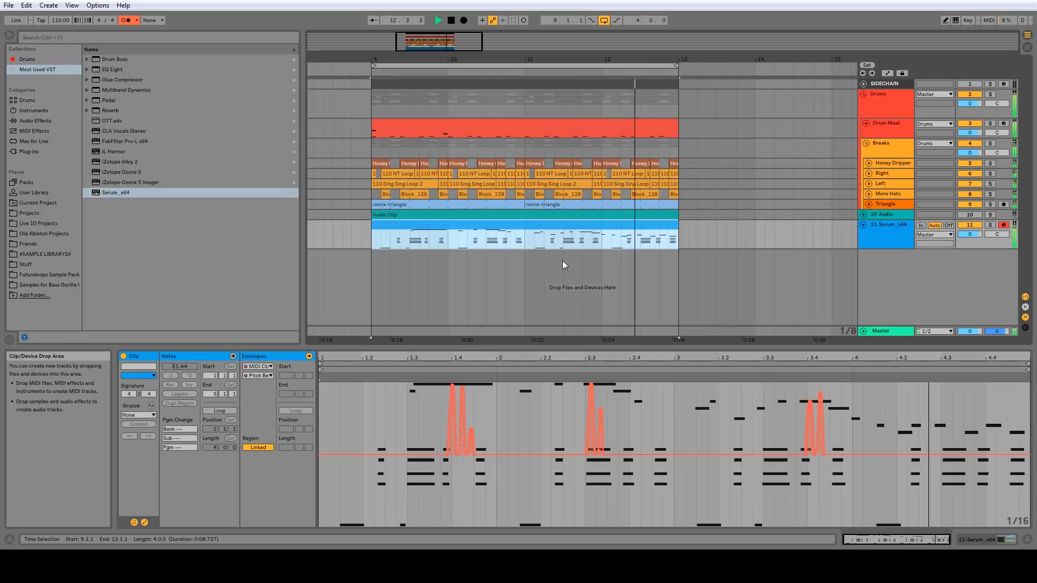
pyautogui.press('space')
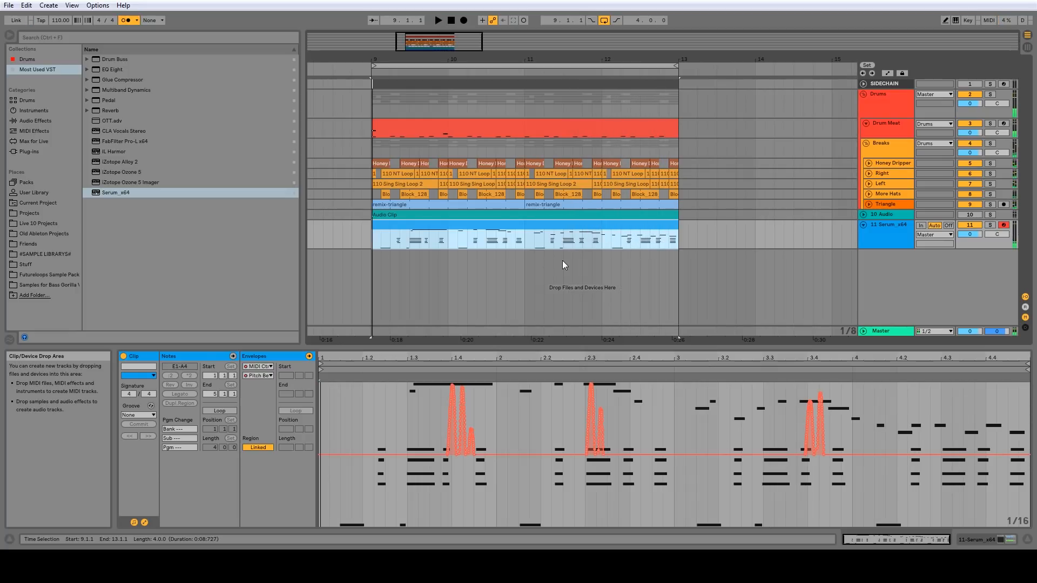
pyautogui.hotkey('ctrl', 'z')
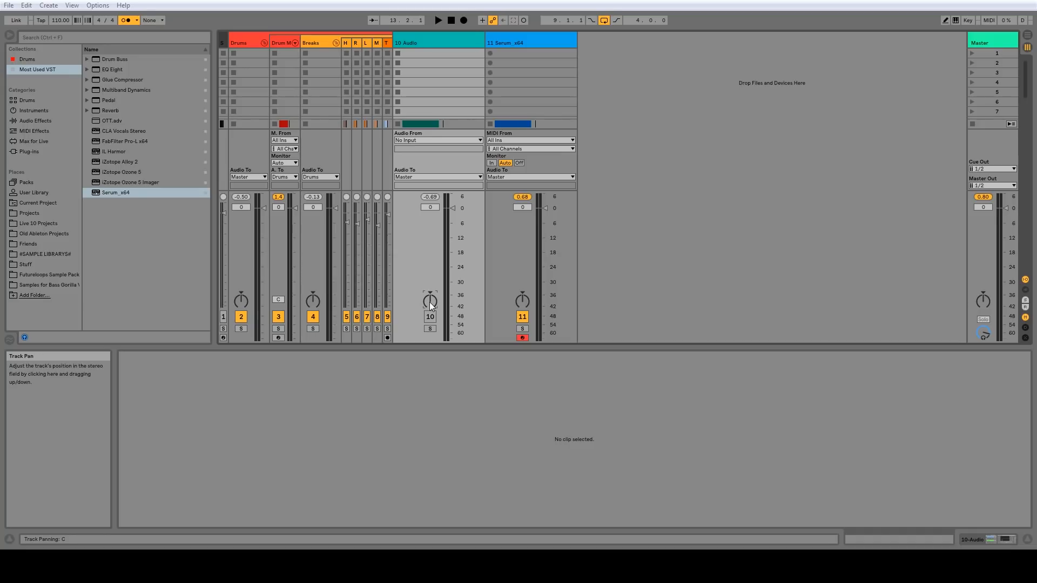
# - Switch the panning of the 10 Audio track to Split Stereo Pan Mode
pyautogui.rightClick(431, 305)
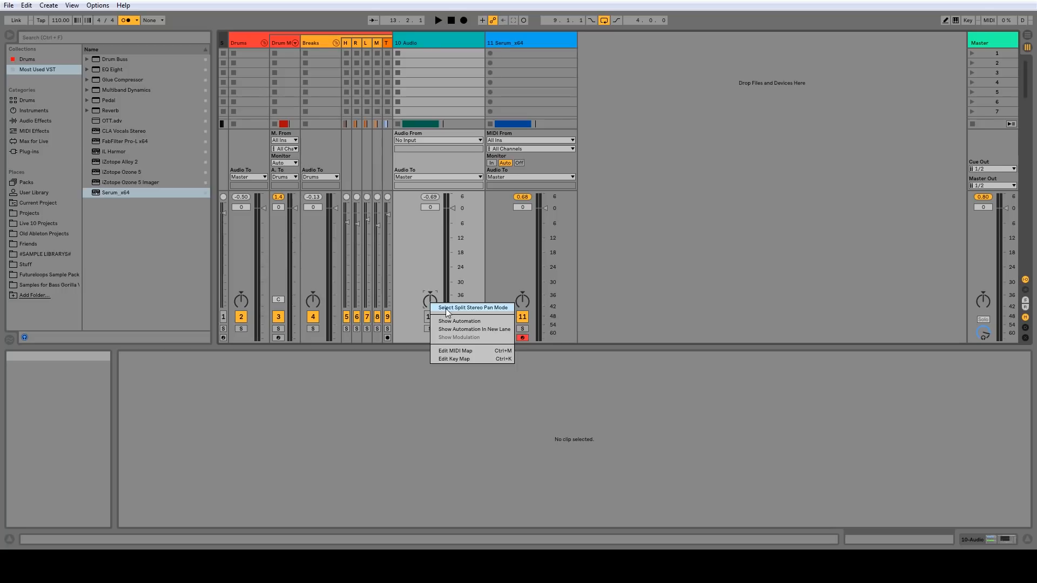
pyautogui.click(449, 309)
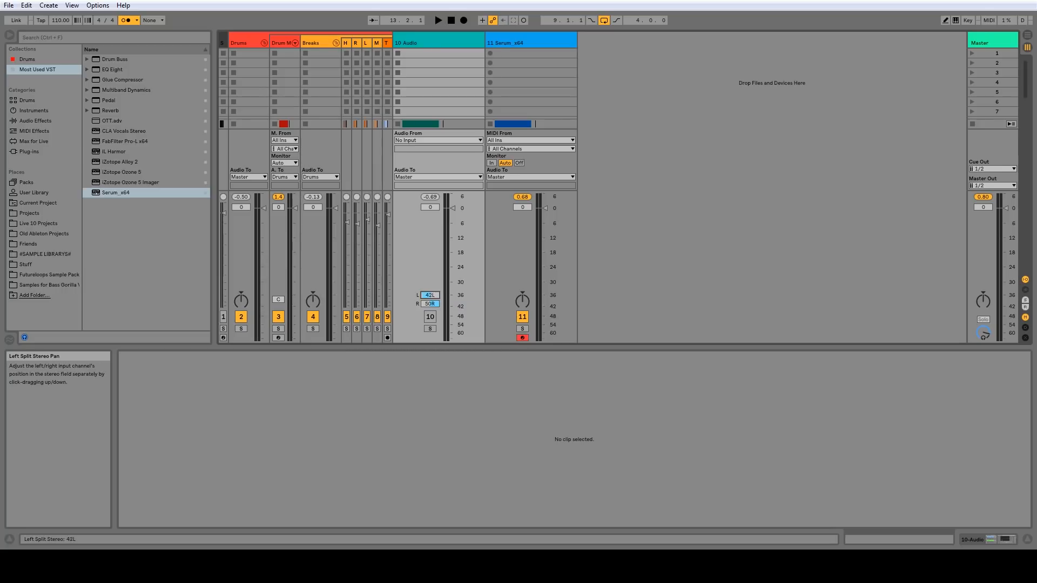
# - Set the 10 Audio track's split stereo pan positions to 33L for the left channel and 42R for the right
pyautogui.moveTo(432, 295); pyautogui.dragTo(432, 330)
pyautogui.click(434, 305)
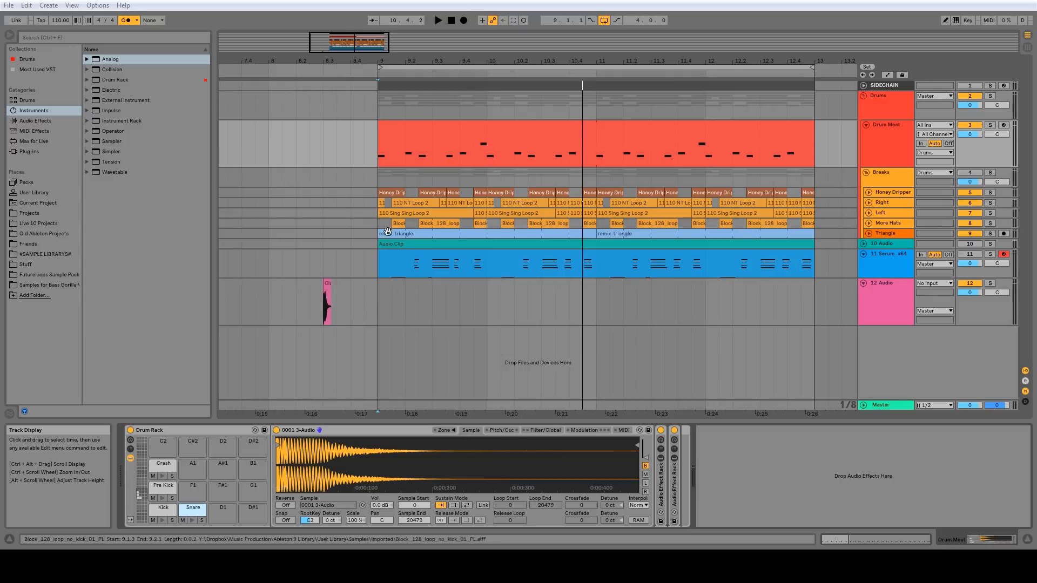
# - Play back the loop from the start of the Drum Meat clip at bar 9
pyautogui.click(425, 128)
pyautogui.press('space')
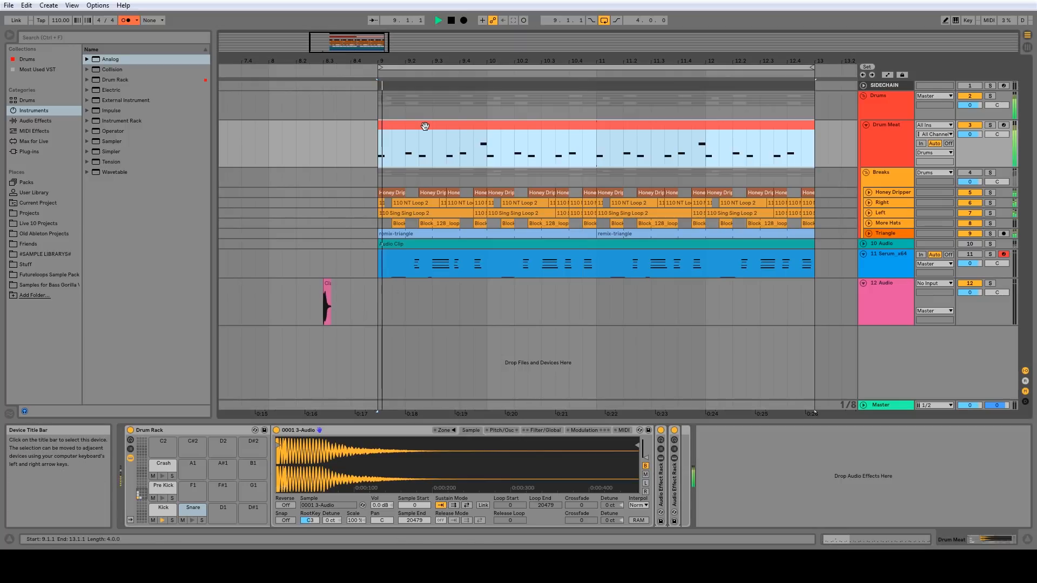
pyautogui.press('space')
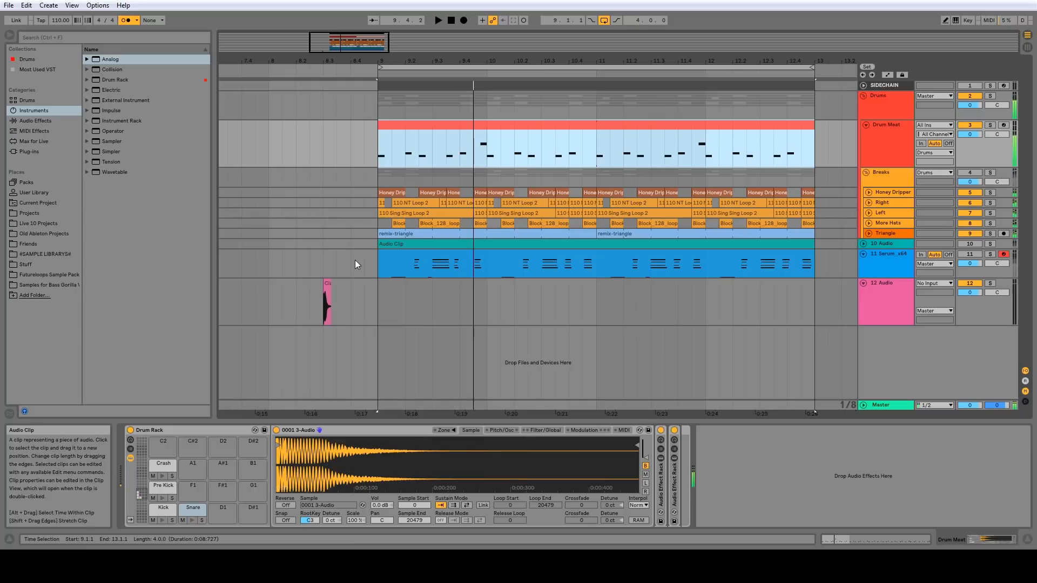
# - Open the Drum Meat clip and add Clap 707 notes at 1.2, 1.4, 2.2 and 2.4, plus two extra claps between 2.2 and 2.4
pyautogui.click(327, 284)
pyautogui.doubleClick(438, 125)
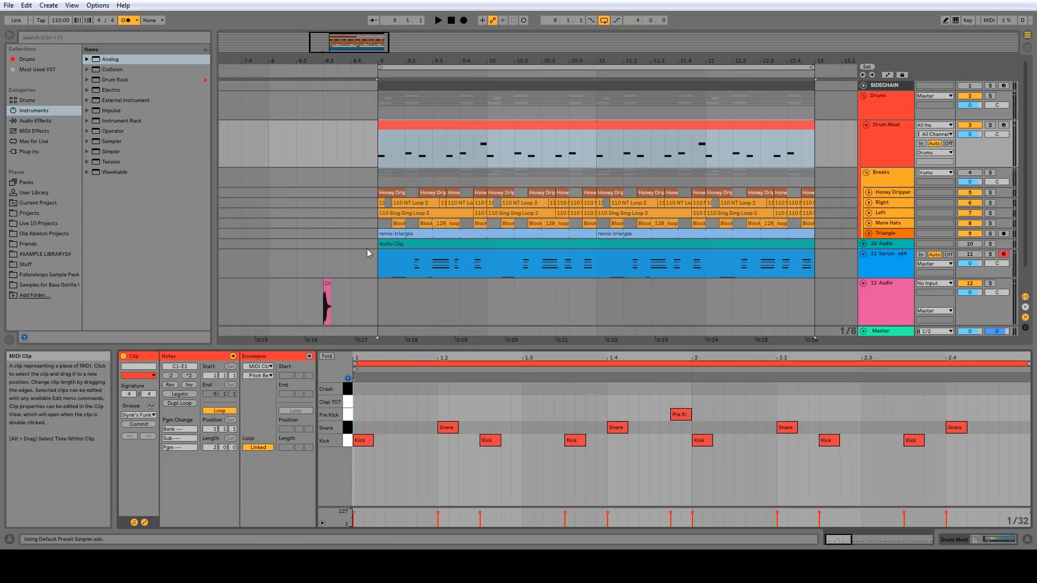
pyautogui.moveTo(372, 358); pyautogui.dragTo(372, 324)
pyautogui.doubleClick(400, 414)
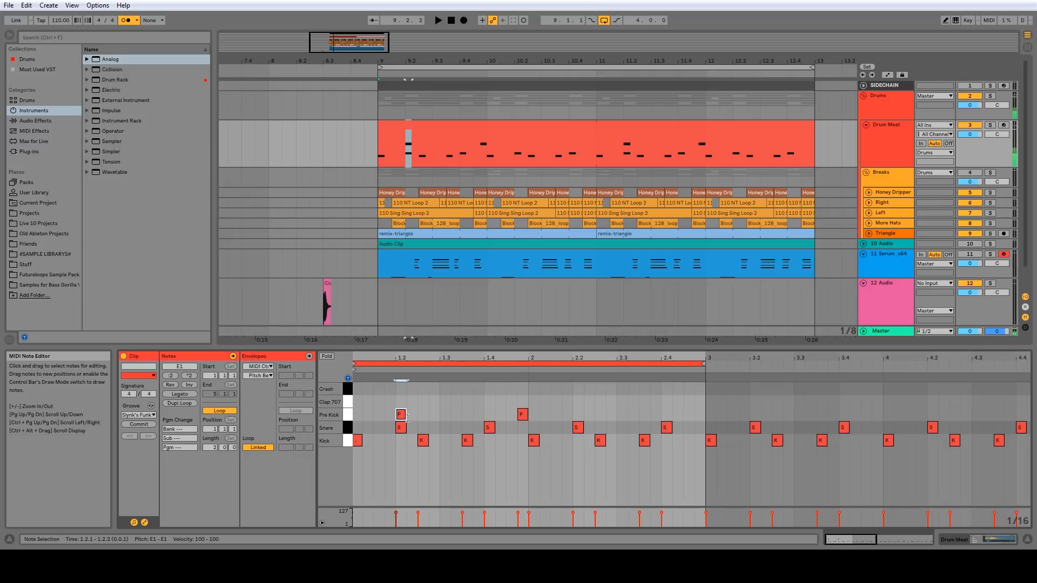
pyautogui.moveTo(400, 415); pyautogui.dragTo(400, 402)
pyautogui.doubleClick(489, 402)
pyautogui.doubleClick(578, 403)
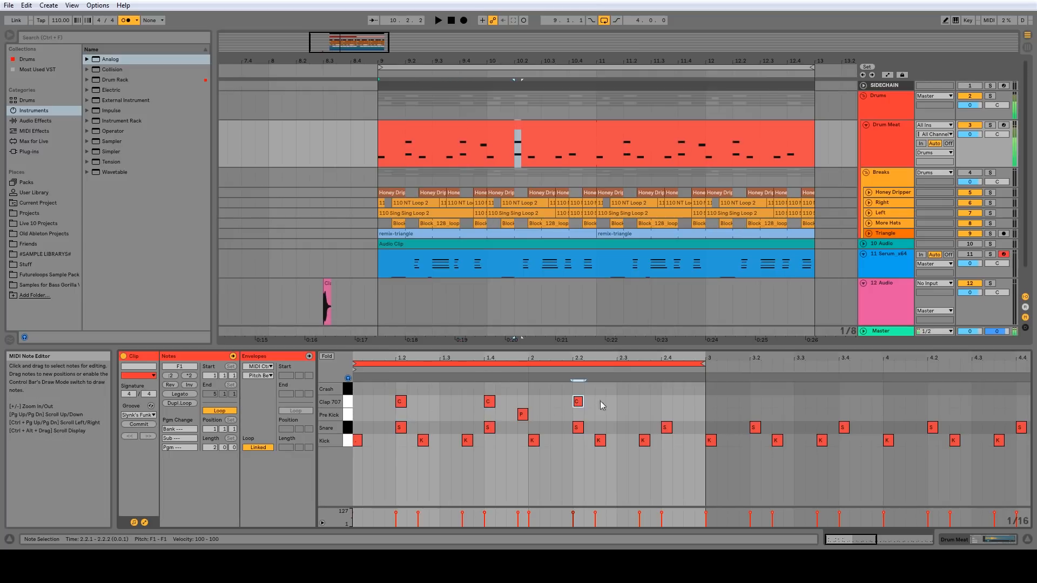
pyautogui.doubleClick(666, 402)
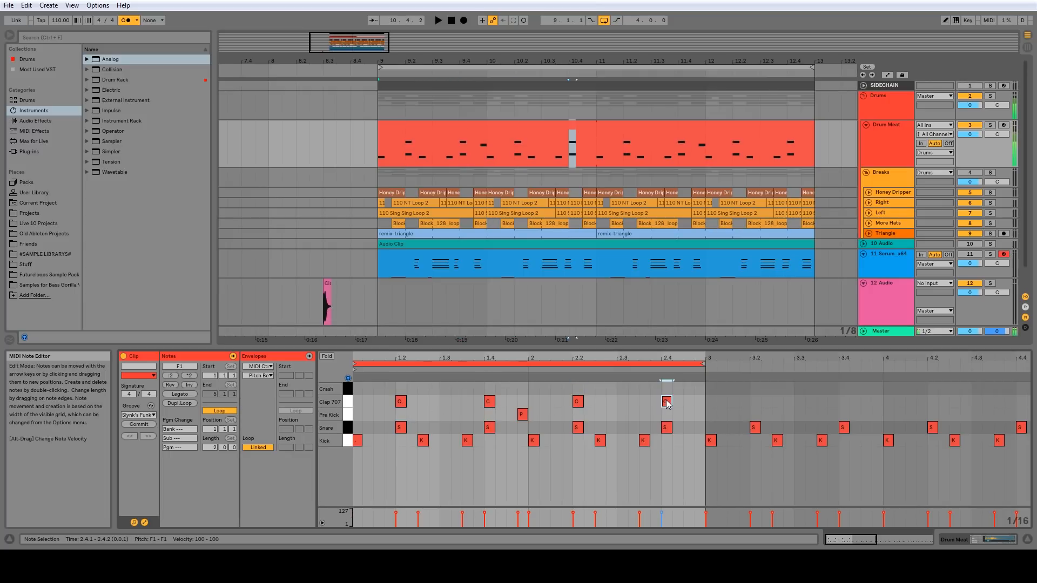
pyautogui.doubleClick(611, 402)
pyautogui.doubleClick(634, 402)
# - Audition the Drum Meat pattern with the added claps, including playback from 9.2.1
pyautogui.press('space')
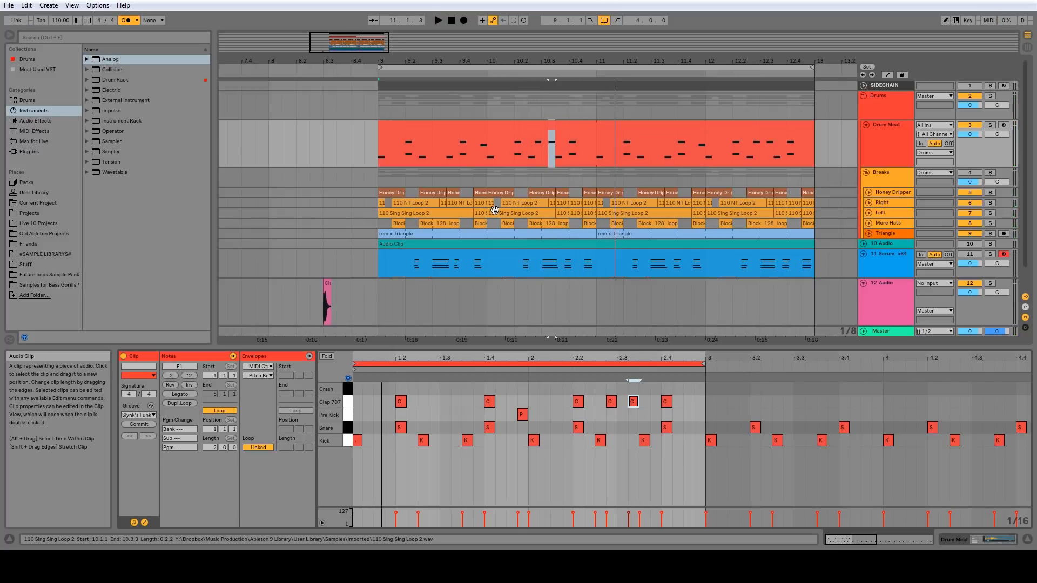
pyautogui.click(406, 156)
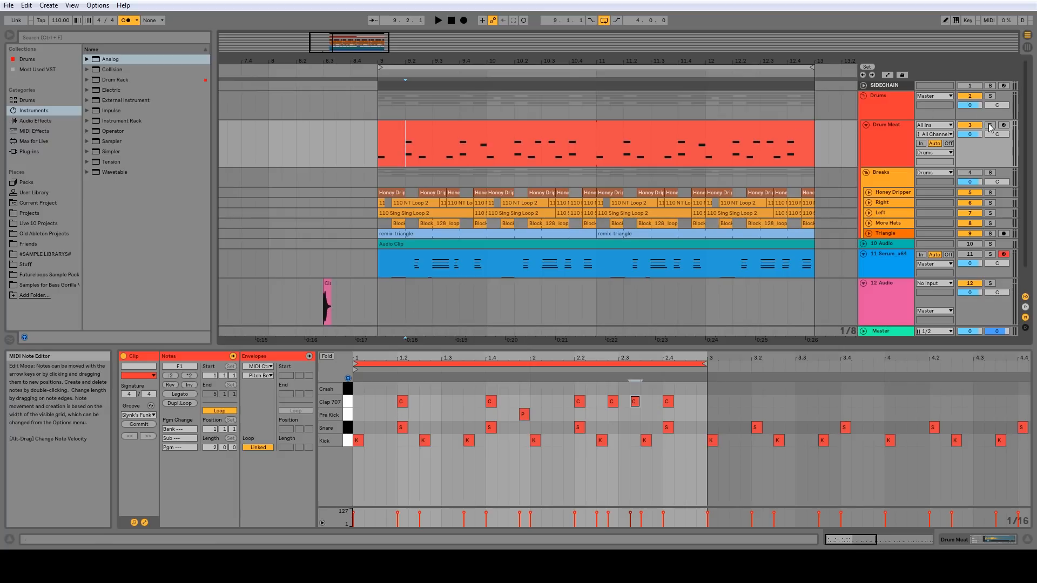
pyautogui.press('space')
pyautogui.press('space')
pyautogui.press('space')
pyautogui.press('space')
pyautogui.press('space')
pyautogui.press('space')
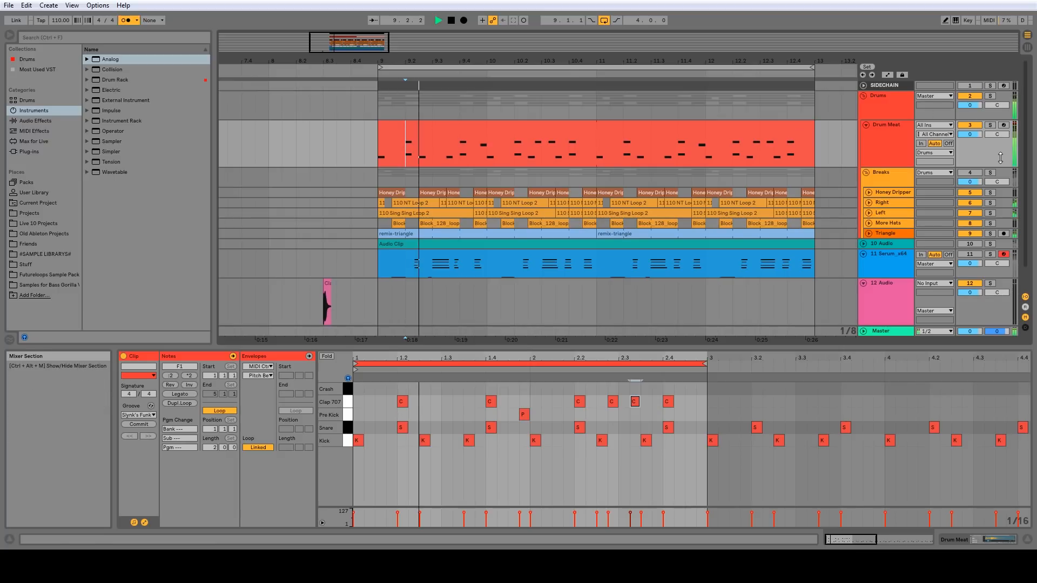
# - Show the Drum Rack's chain list, input/output section and return chains, and create a return chain
pyautogui.hotkey('shift', 'Tab')
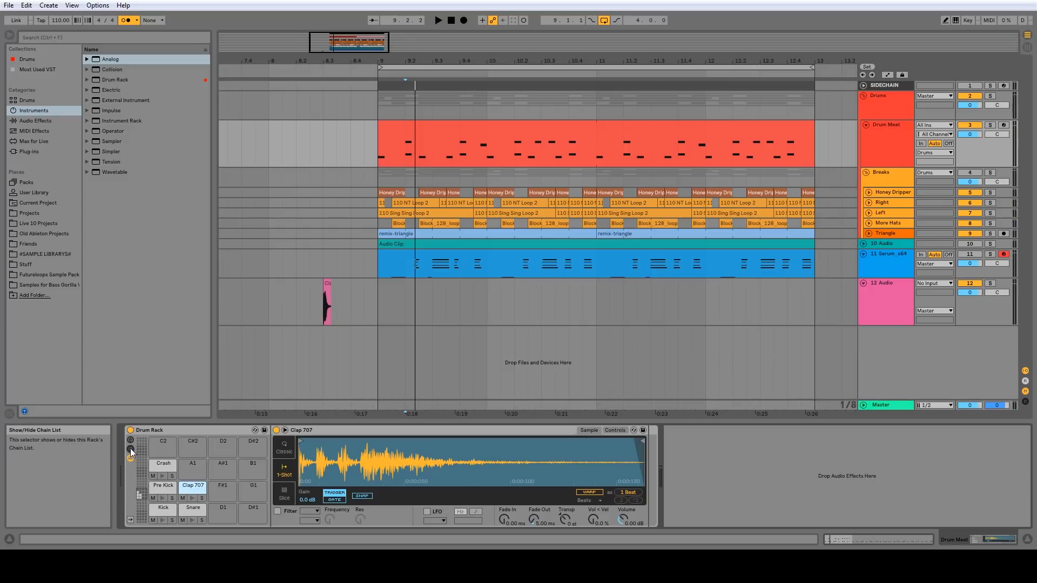
pyautogui.click(131, 450)
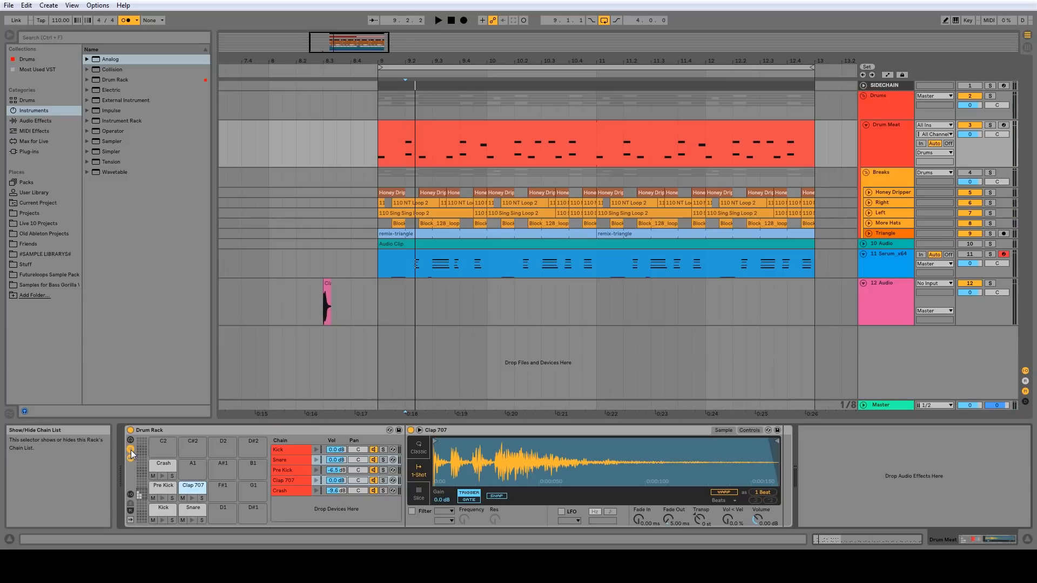
pyautogui.click(131, 494)
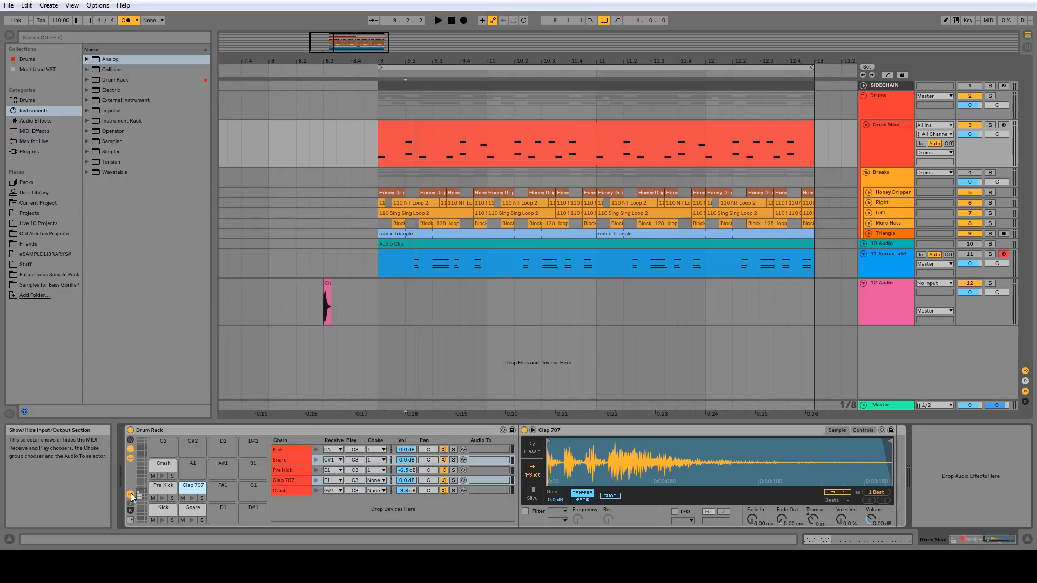
pyautogui.click(131, 513)
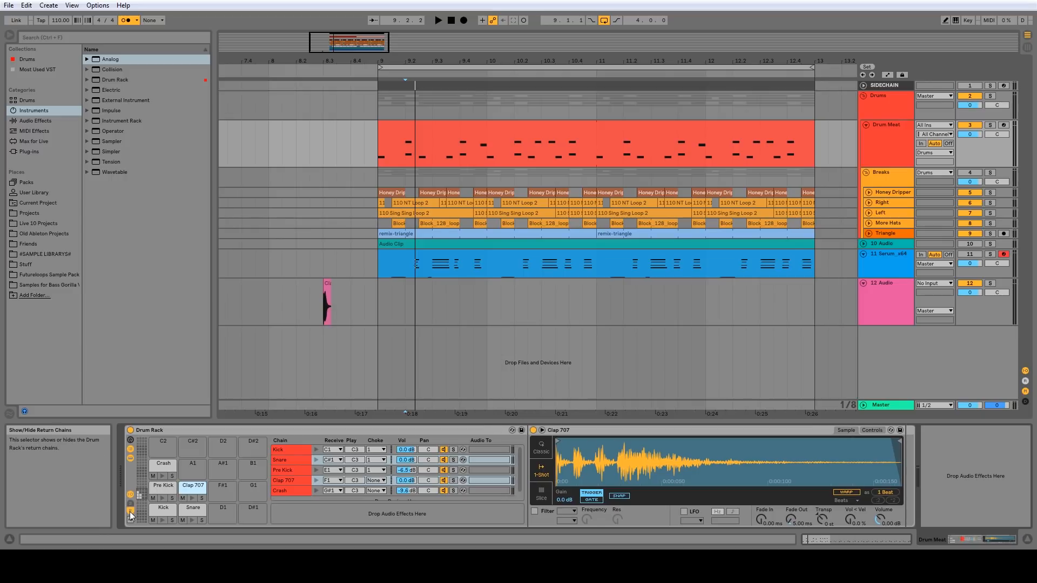
pyautogui.rightClick(332, 517)
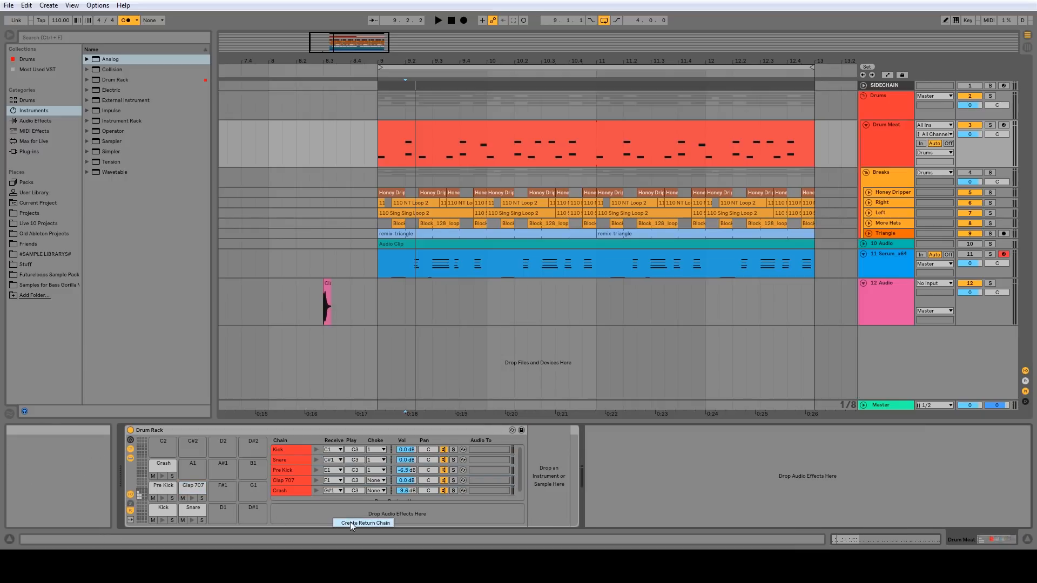
pyautogui.click(350, 522)
# - Route the audio outputs of the Clap 707 and Snare chains to the Drum Rack's return chain
pyautogui.click(497, 475)
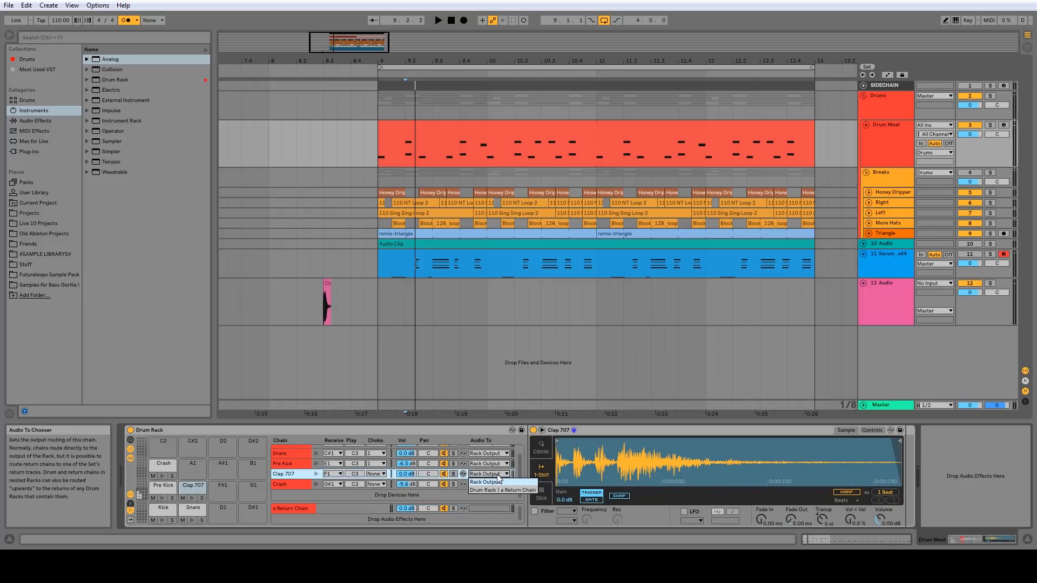
pyautogui.click(500, 488)
pyautogui.click(492, 454)
pyautogui.click(502, 469)
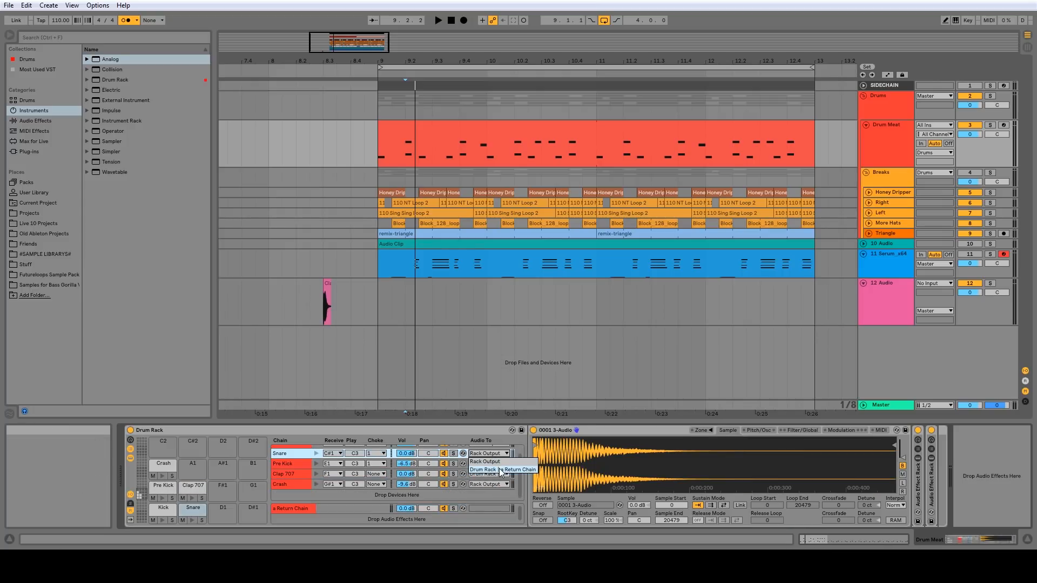
# - Load a Glue Compressor from the Most Used VST collection onto the Drum Rack's return chain
pyautogui.click(298, 510)
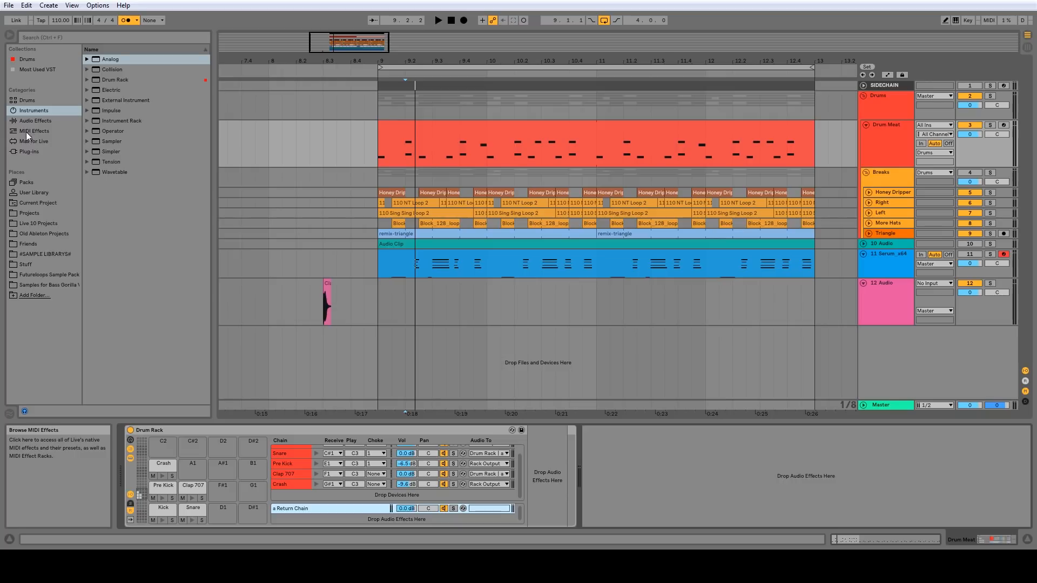
pyautogui.click(27, 60)
pyautogui.click(37, 69)
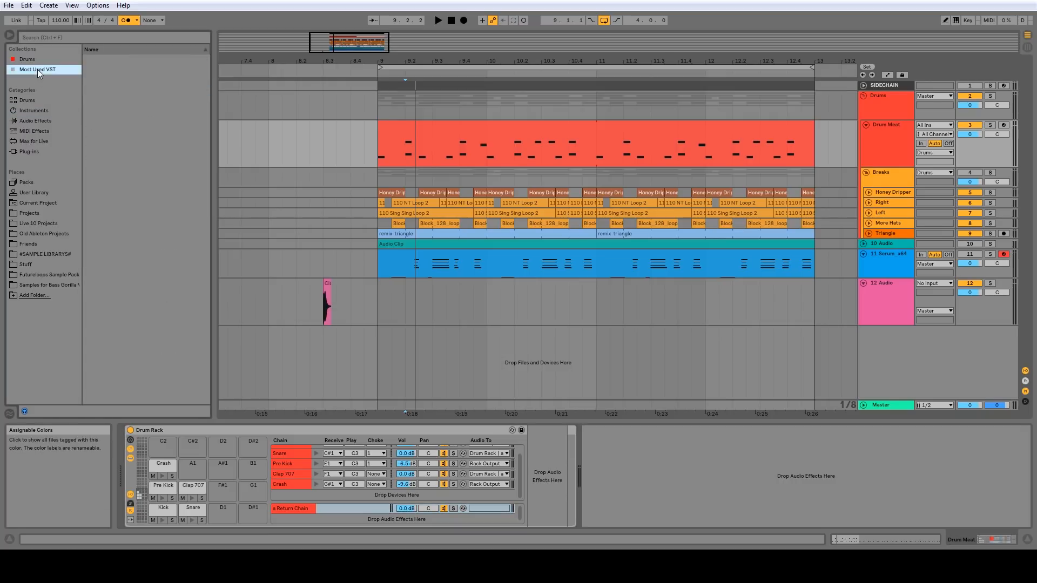
pyautogui.moveTo(122, 79); pyautogui.dragTo(546, 472)
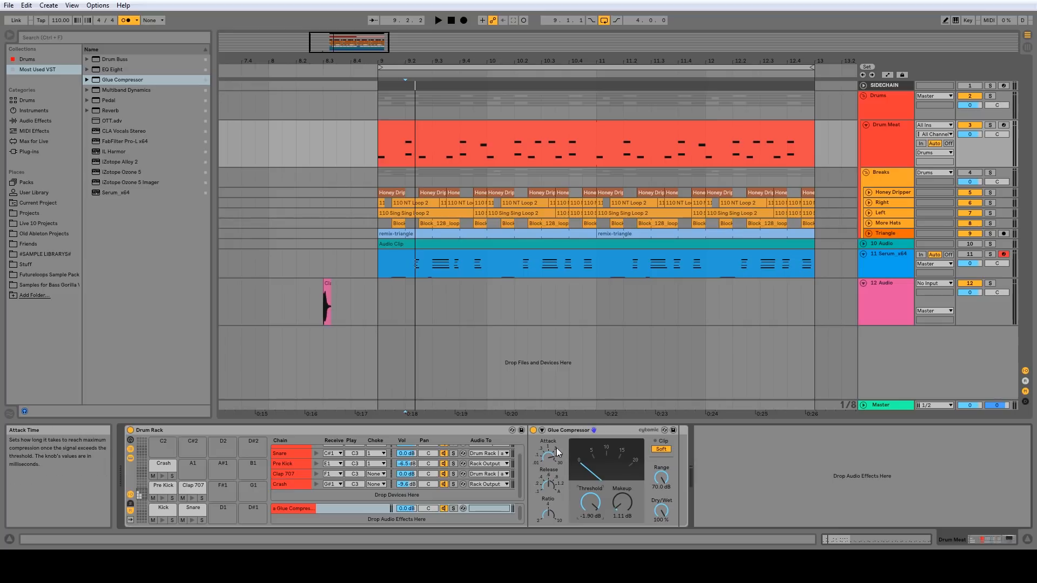
# - Play back the arrangement from bar 9 to hear the claps and snare through the compressed return chain
pyautogui.click(378, 159)
pyautogui.press('space')
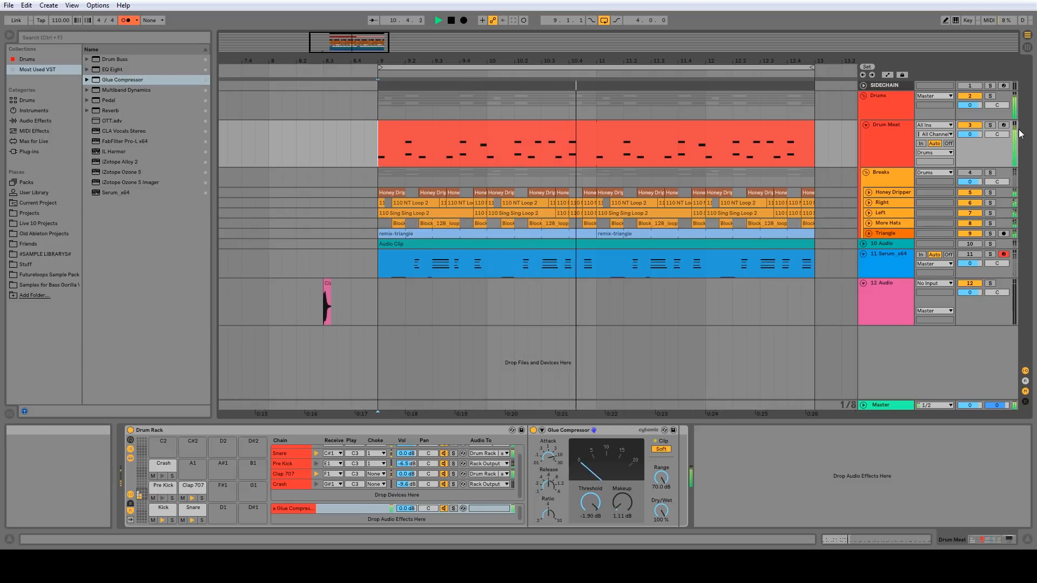
pyautogui.press('space')
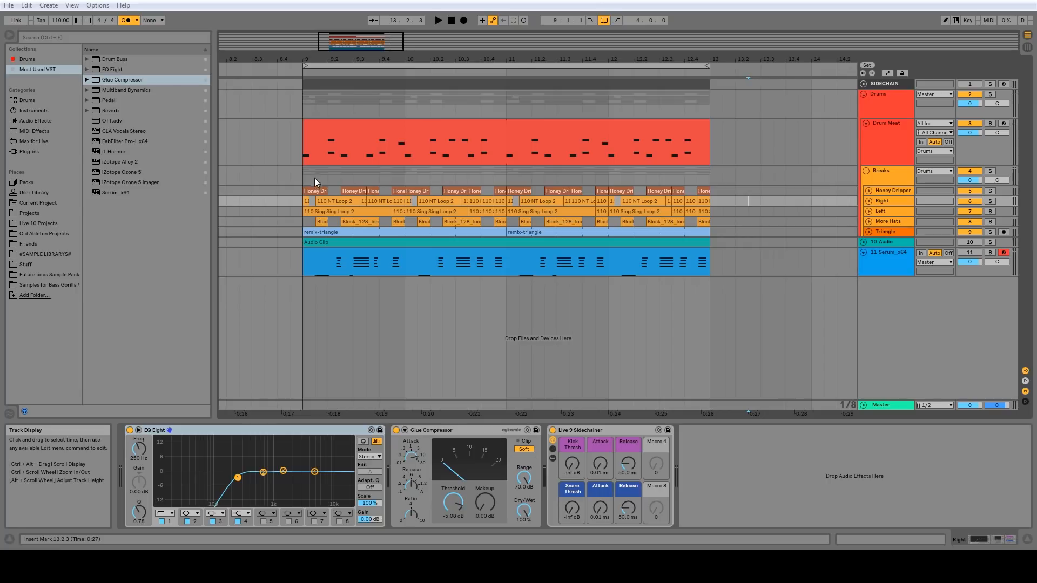
# - Assign the Breaks group's track color to all of its grouped tracks and clips
pyautogui.click(882, 176)
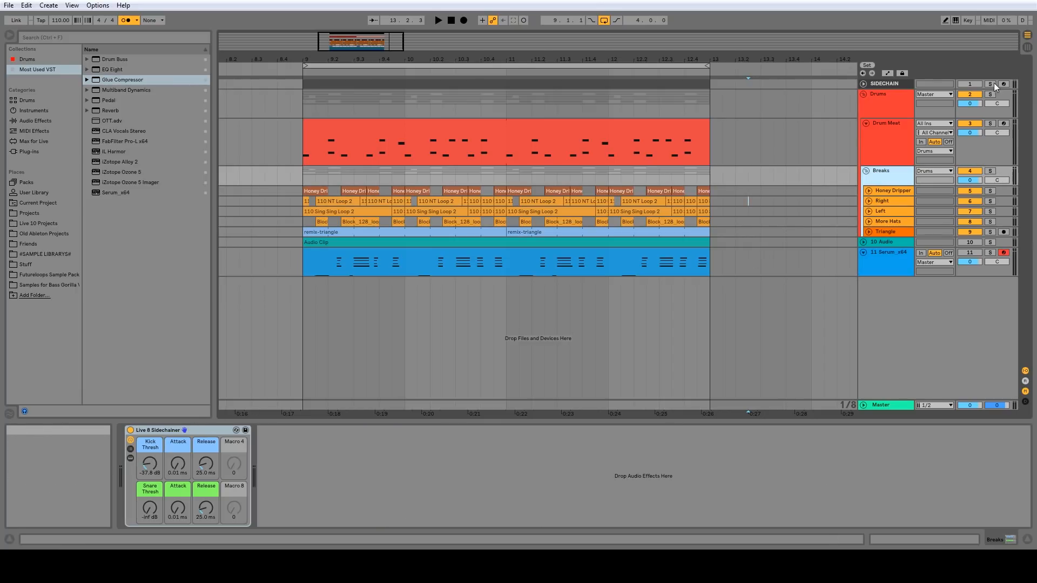
pyautogui.click(880, 128)
pyautogui.click(885, 95)
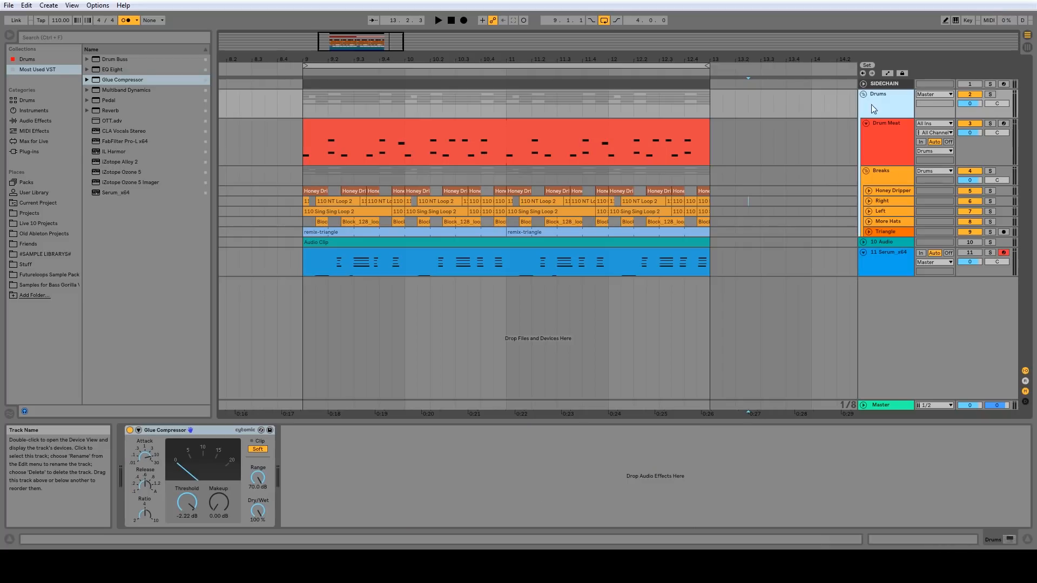
pyautogui.click(887, 173)
pyautogui.rightClick(886, 174)
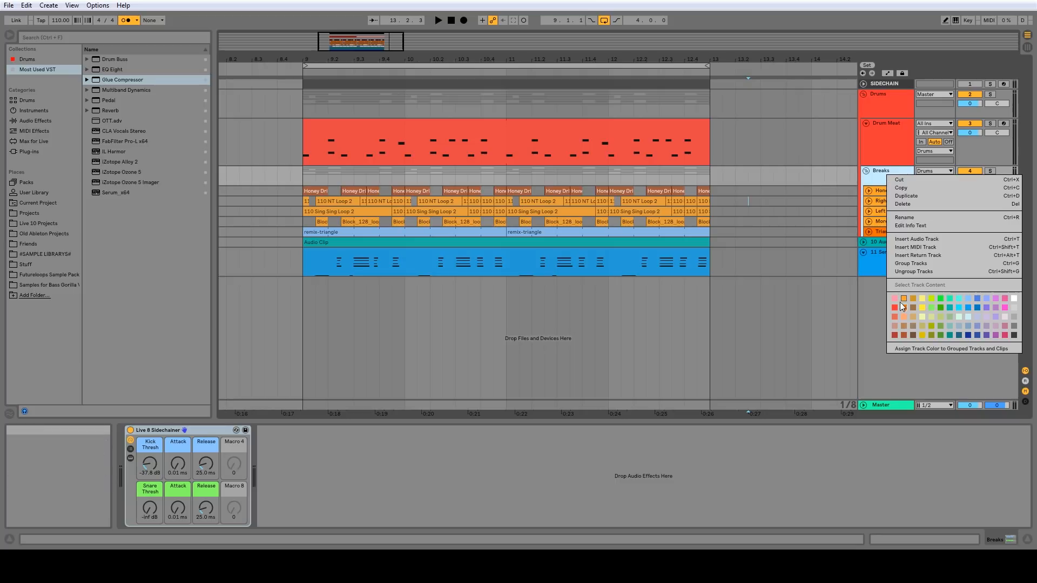
pyautogui.click(915, 349)
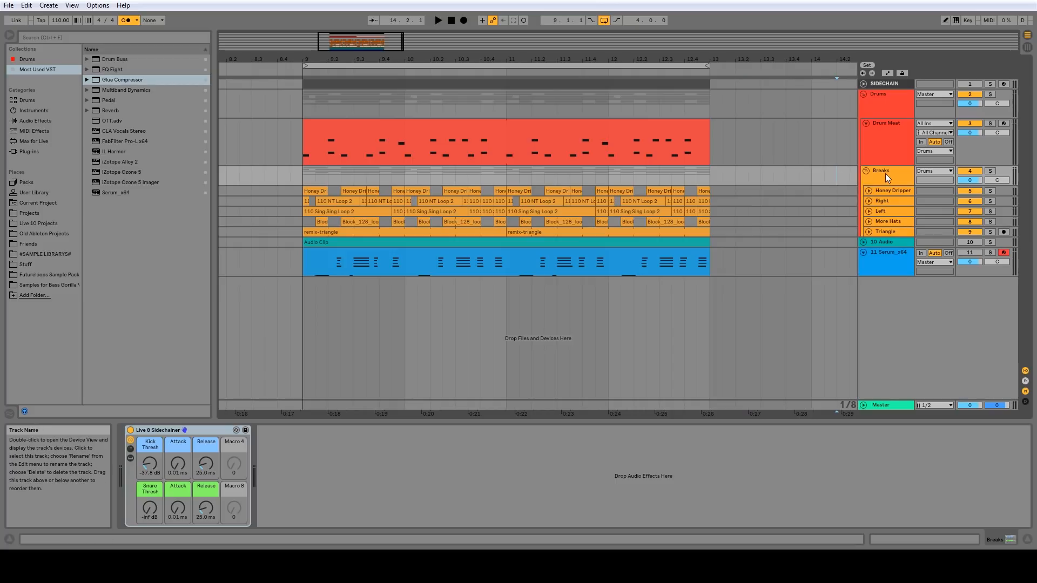
# - Select the Audio Clip on the 10 Audio track, zoom the arrangement to it and return to the wider view
pyautogui.moveTo(565, 59); pyautogui.dragTo(565, 24)
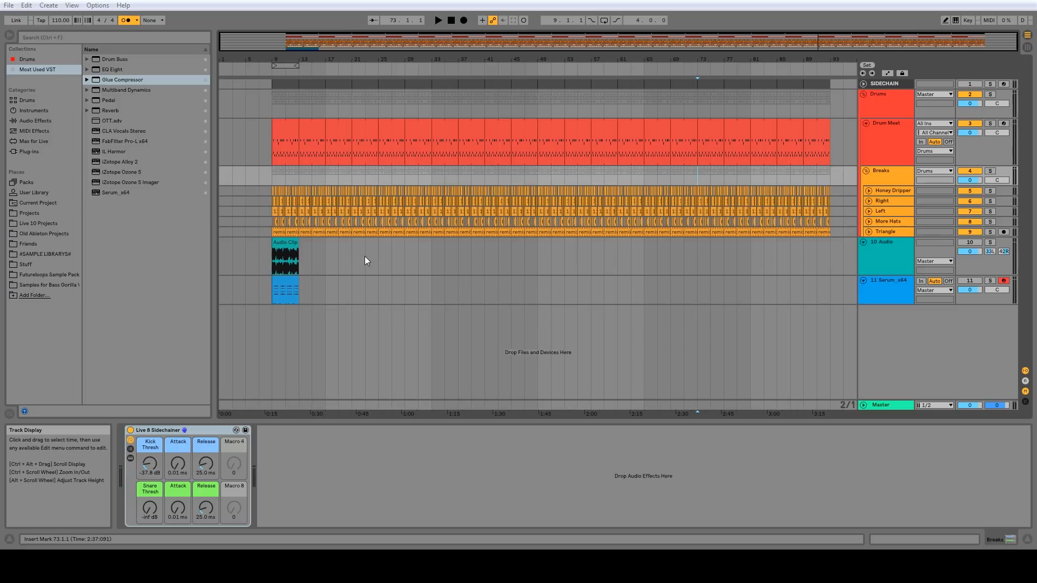
pyautogui.moveTo(283, 58)
pyautogui.mouseDown()
pyautogui.moveTo(284, 81)
pyautogui.moveTo(318, 103)
pyautogui.moveTo(283, 117)
pyautogui.moveTo(284, 58)
pyautogui.mouseUp()
pyautogui.click(288, 242)
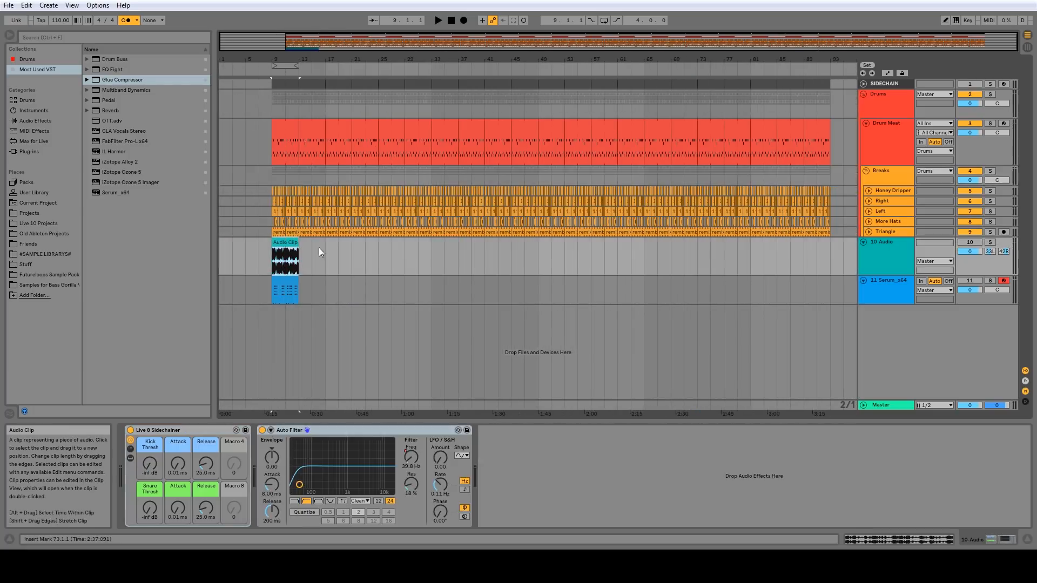
pyautogui.press('z')
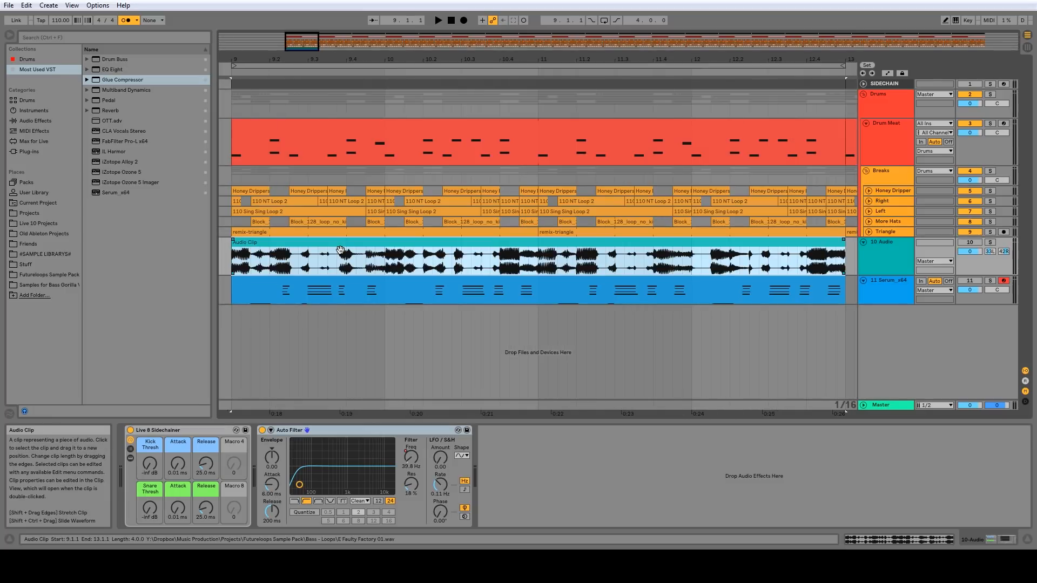
pyautogui.press('x')
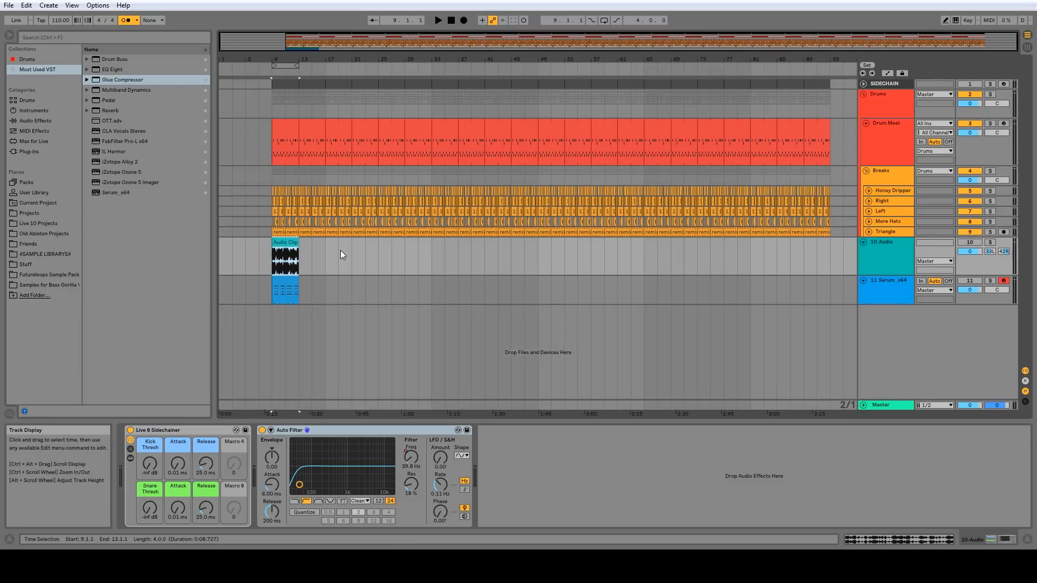
pyautogui.moveTo(359, 59); pyautogui.dragTo(477, 85)
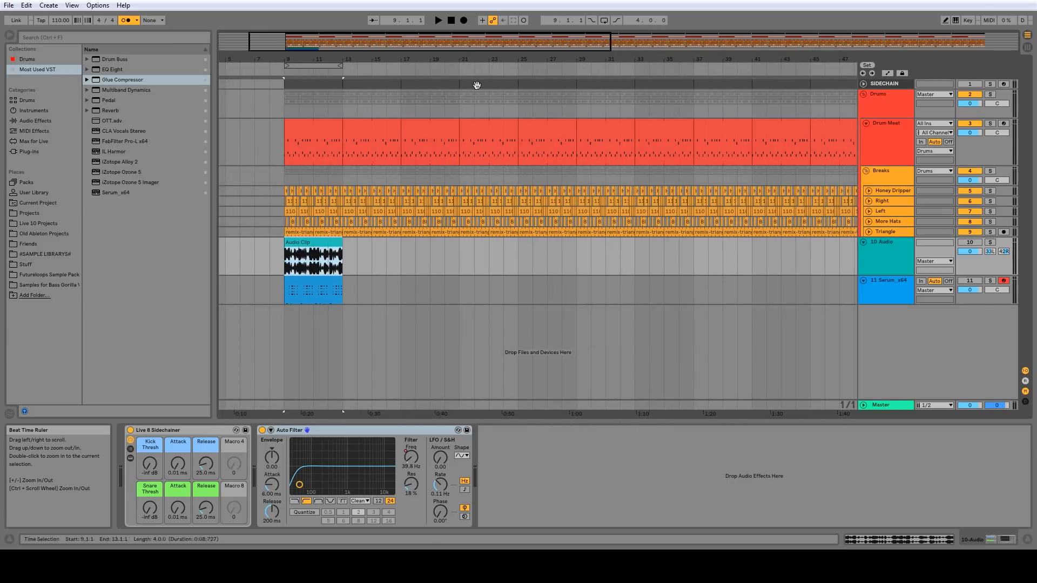
# - Select bar 9 of the Audio Clip and zoom the arrangement in to that selection and back out, ending zoomed in
pyautogui.moveTo(289, 263); pyautogui.dragTo(310, 265)
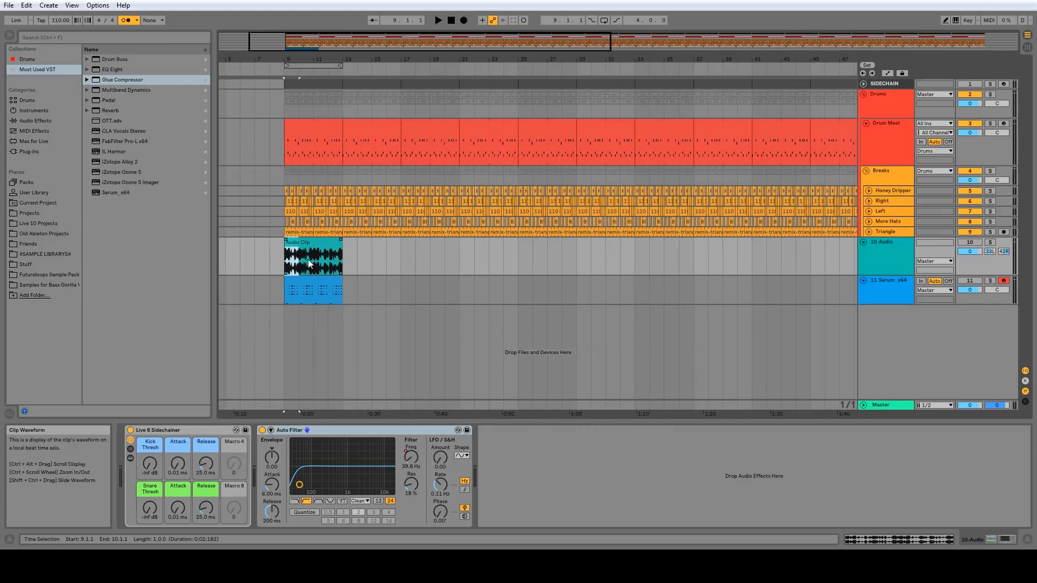
pyautogui.press('z')
pyautogui.press('x')
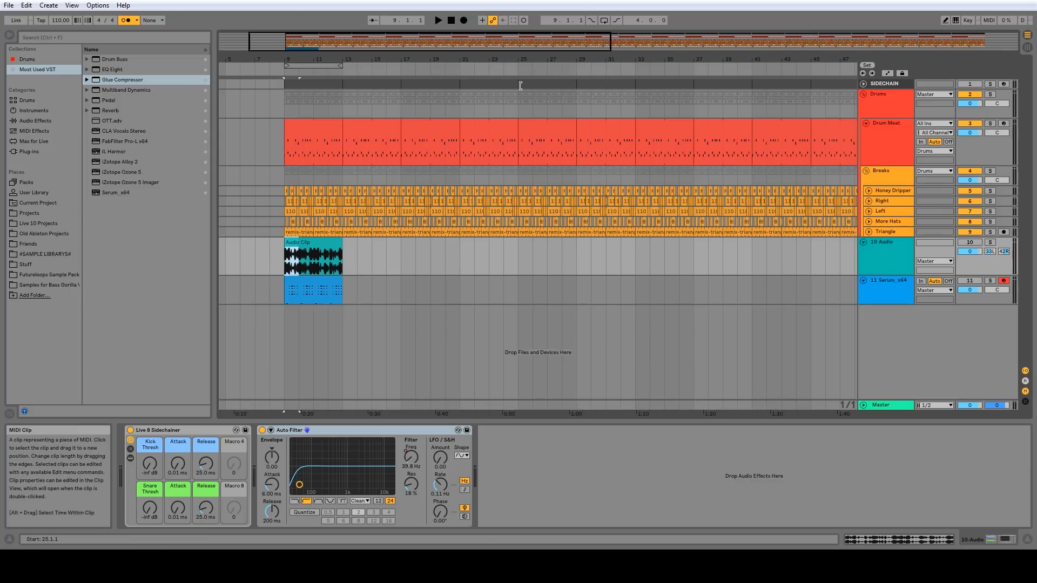
pyautogui.press('x')
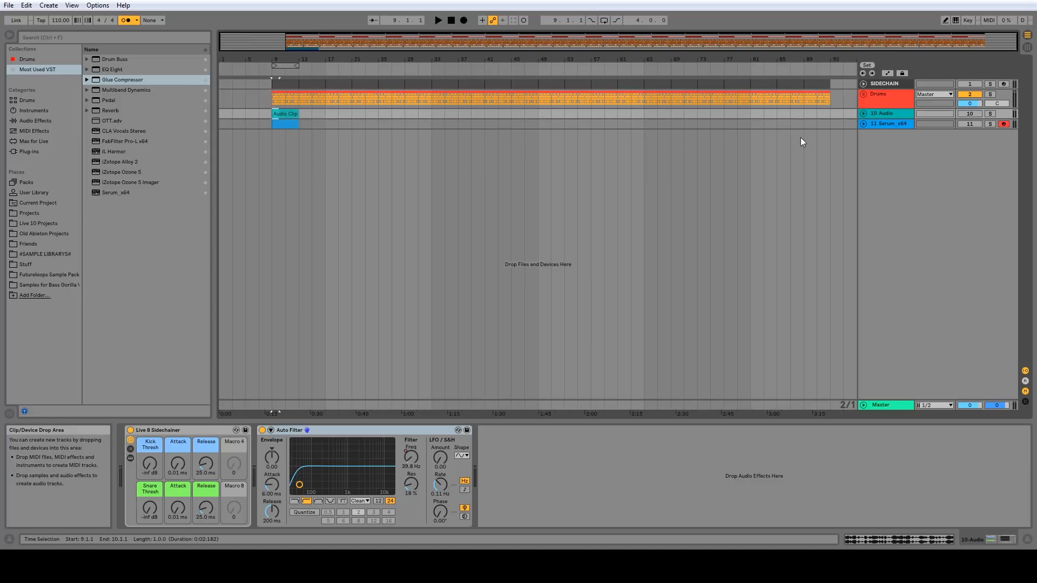
pyautogui.press('z')
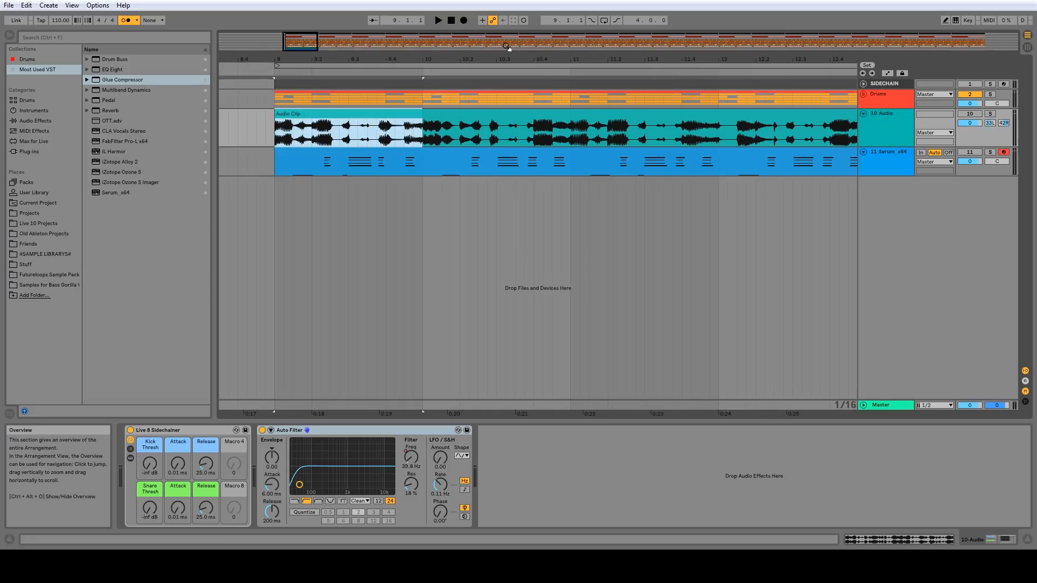
# - Fold all arrangement tracks, return to the wider view, place the insert marker at bar 13 on 10 Audio and explore the timeline at different zoom levels
pyautogui.hotkey('alt', 'u')
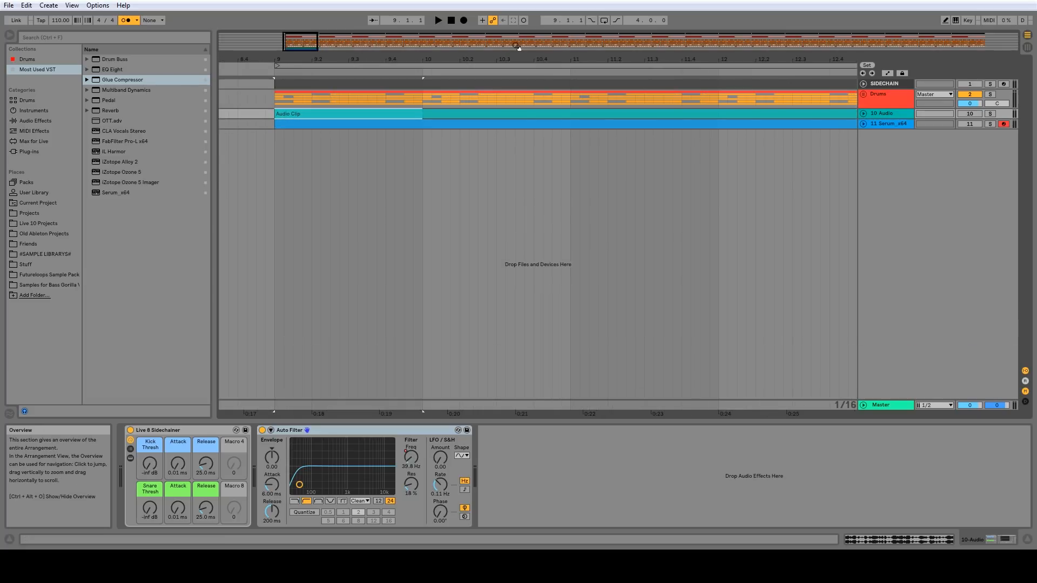
pyautogui.press('x')
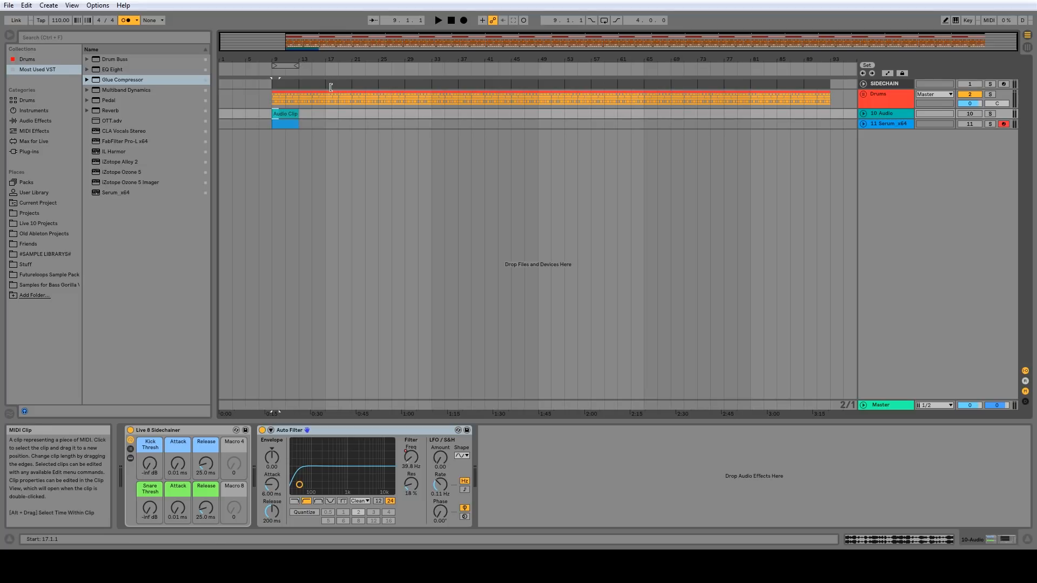
pyautogui.click(303, 112)
pyautogui.scroll(10, 274, 112)
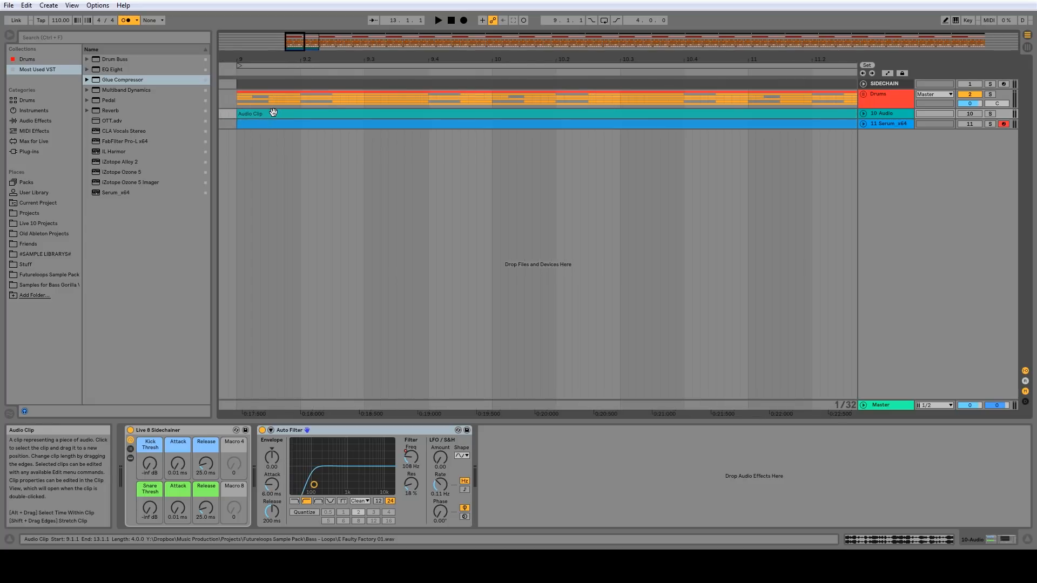
pyautogui.scroll(-12, 274, 112)
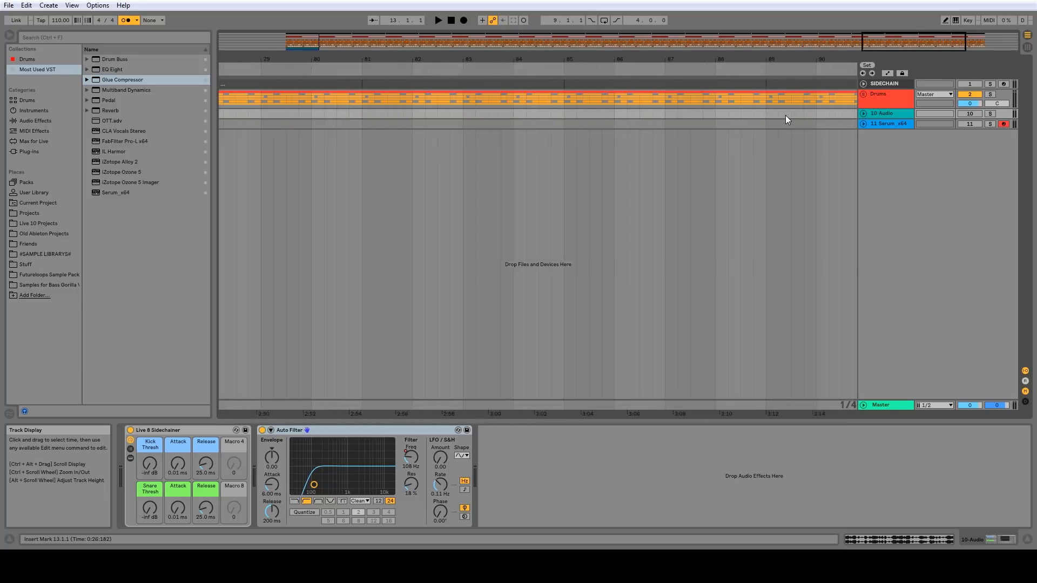
pyautogui.scroll(8, 339, 111)
pyautogui.scroll(-8, 338, 111)
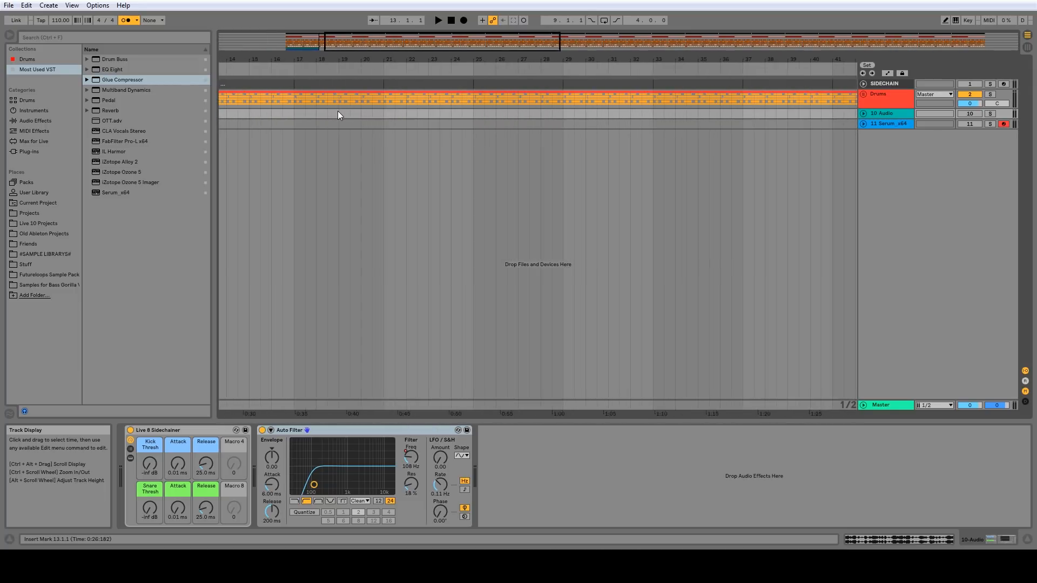
# - Zoom the arrangement to bars 9 to 17 with the Drums group and all tracks unfolded, and scroll along the timeline
pyautogui.press('z')
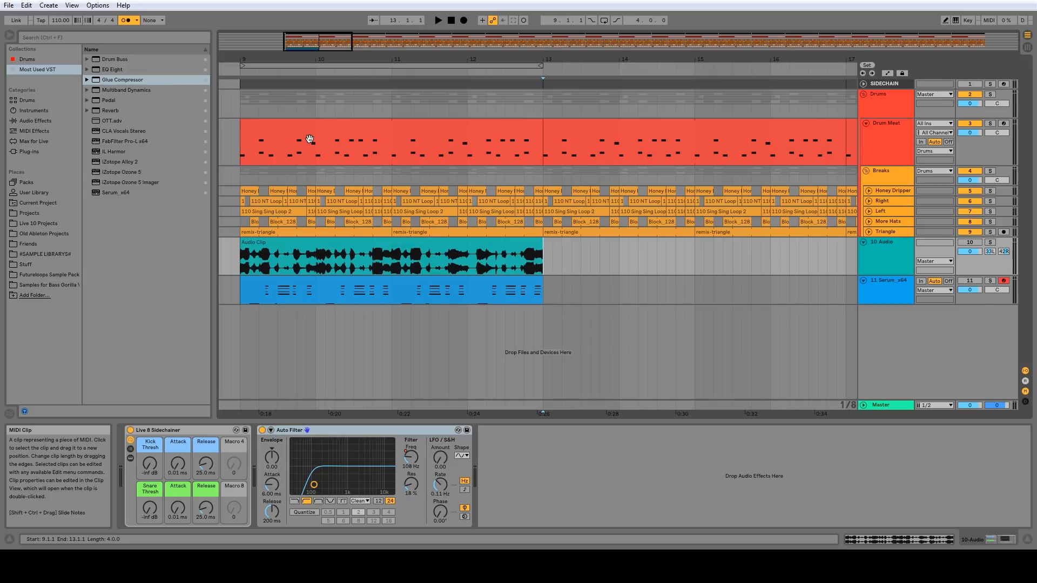
pyautogui.hscroll(10, 310, 139)
pyautogui.hscroll(-10, 309, 139)
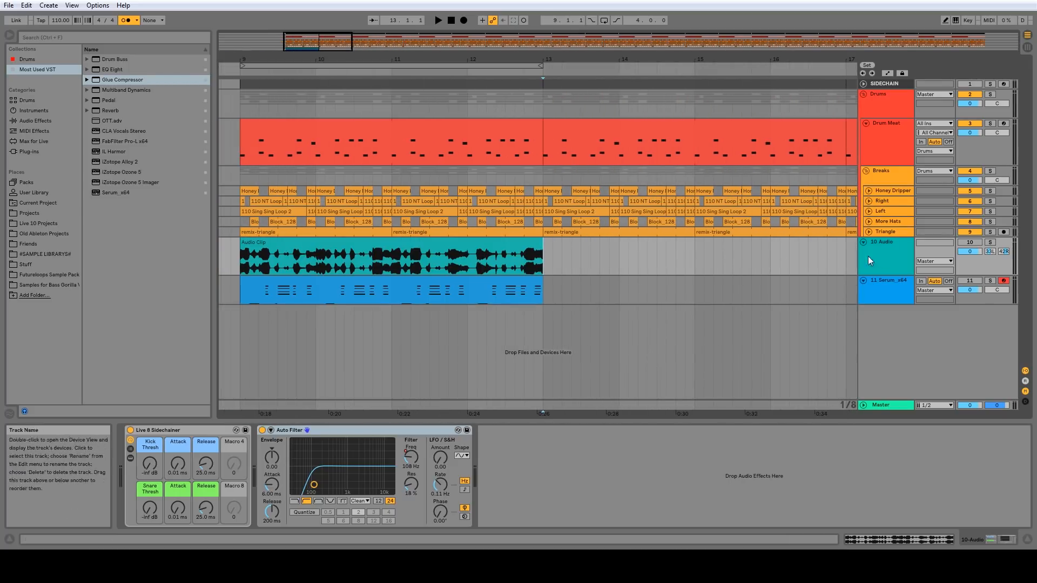
# - Place the insert marker at 13.2.1 on the 10 Audio track and try increasing and reducing the track height
pyautogui.click(560, 252)
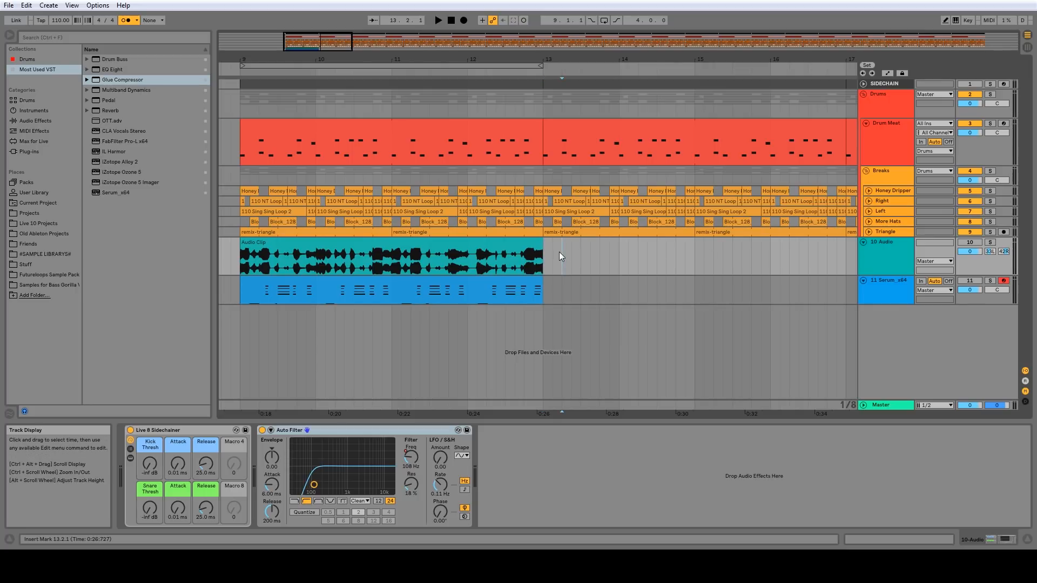
pyautogui.keyDown('alt'); pyautogui.scroll(3, 559, 252); pyautogui.keyUp('alt')
pyautogui.keyDown('alt'); pyautogui.scroll(2, 559, 252); pyautogui.keyUp('alt')
pyautogui.keyDown('alt'); pyautogui.scroll(-3, 559, 252); pyautogui.keyUp('alt')
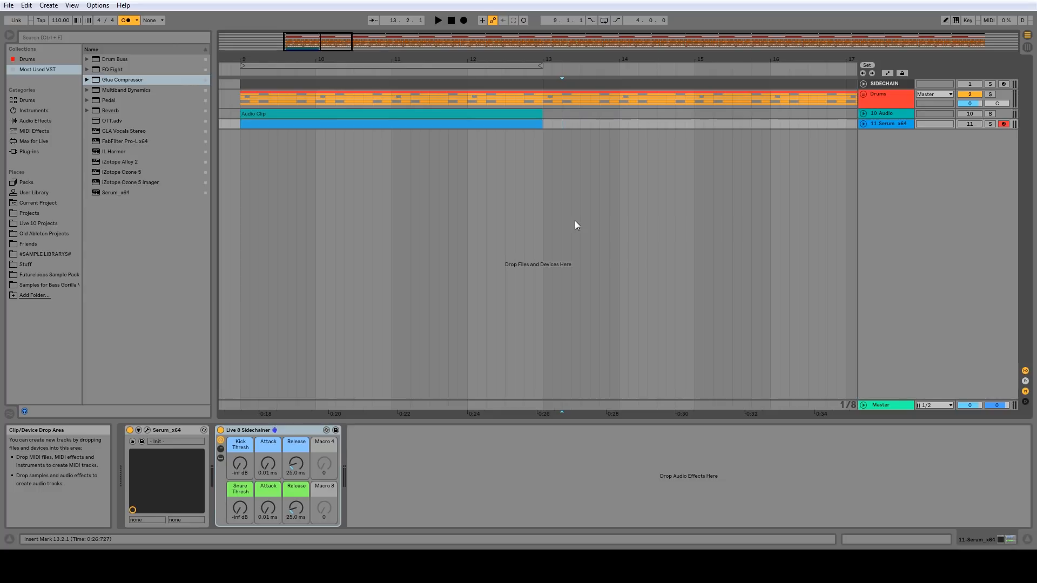
# - Zoom the arrangement out and back in around the insert marker with all tracks folded
pyautogui.press('-')
pyautogui.press('-')
pyautogui.press('-')
pyautogui.press('-')
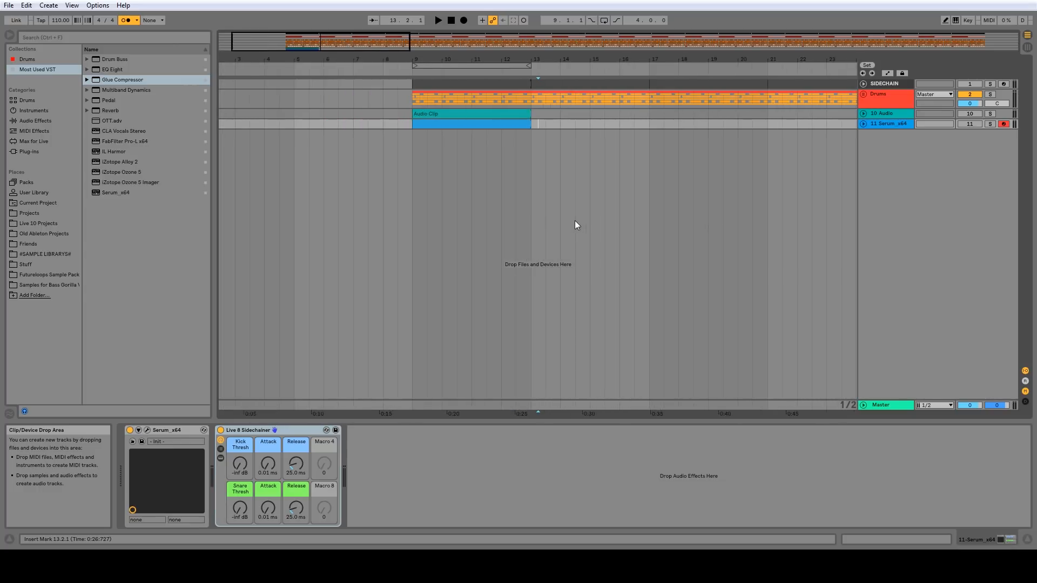
pyautogui.press('+')
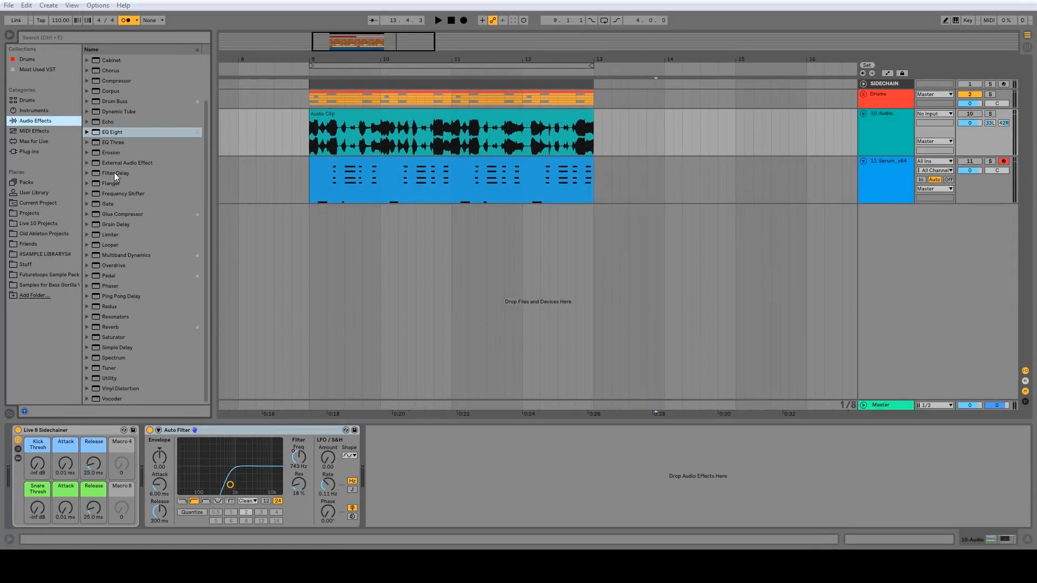
# - Add EQ Eight after Auto Filter on the 10 Audio track and try its first band's frequency control
pyautogui.moveTo(107, 131); pyautogui.dragTo(412, 454)
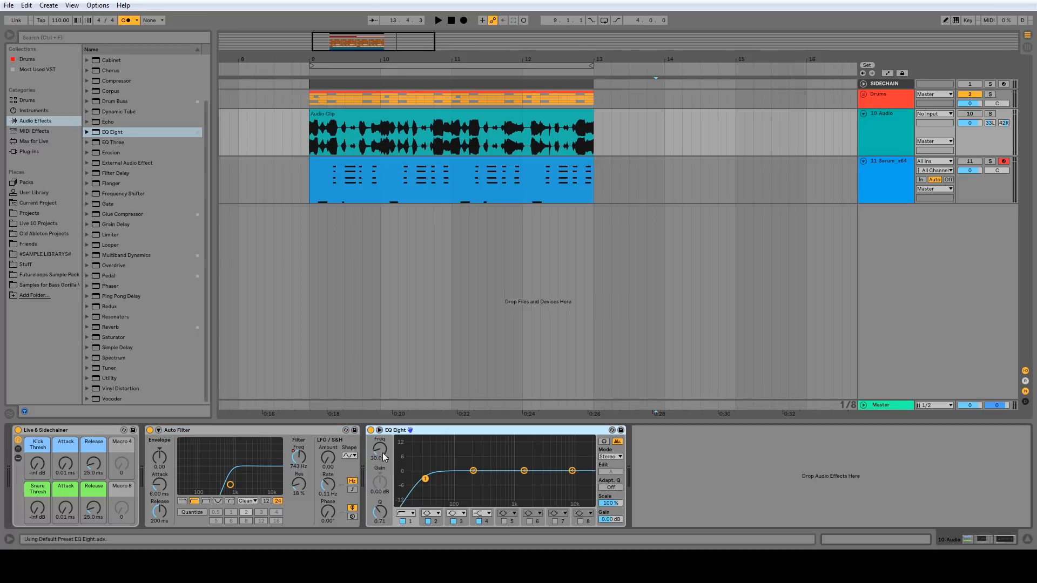
pyautogui.click(382, 447)
pyautogui.moveTo(380, 449); pyautogui.dragTo(381, 446)
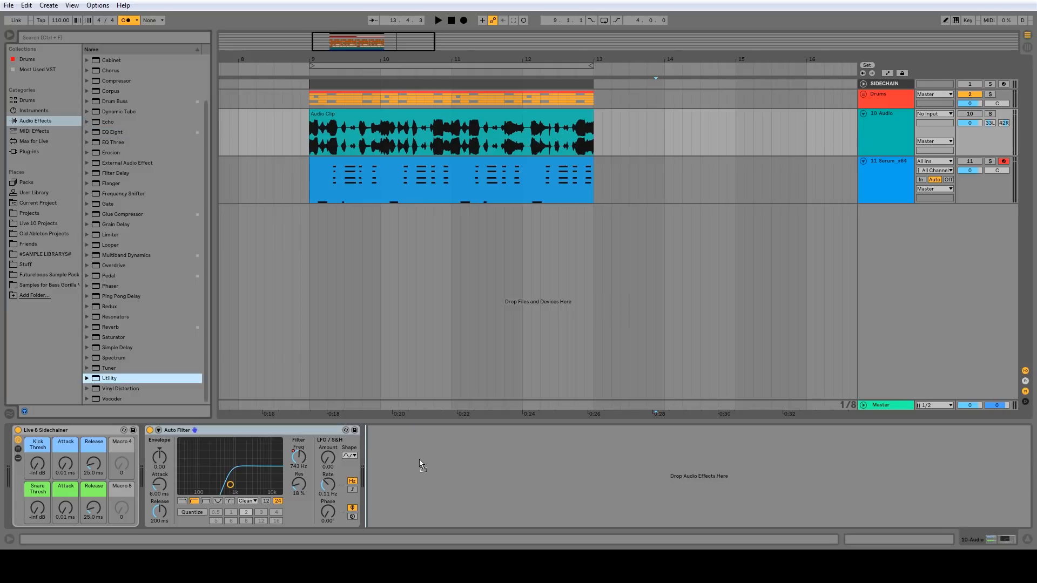
# - Add Utility after Auto Filter on the 10 Audio track, reset its Gain to 0.00 dB and turn on Bass Mono
pyautogui.moveTo(109, 379); pyautogui.dragTo(424, 551)
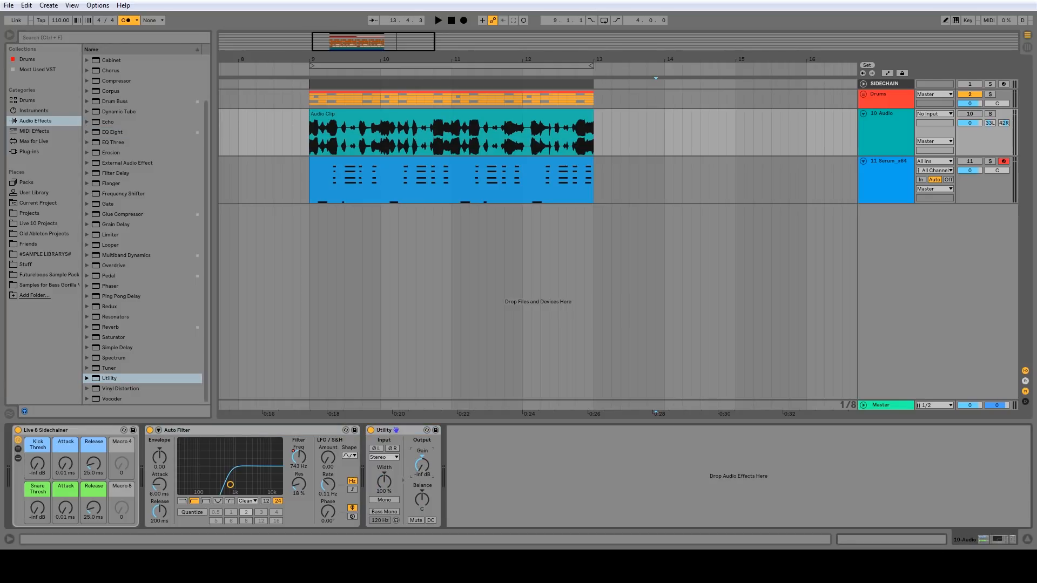
pyautogui.moveTo(424, 470)
pyautogui.mouseDown()
pyautogui.moveTo(425, 459)
pyautogui.moveTo(425, 470)
pyautogui.mouseUp()
pyautogui.doubleClick(424, 468)
pyautogui.click(382, 513)
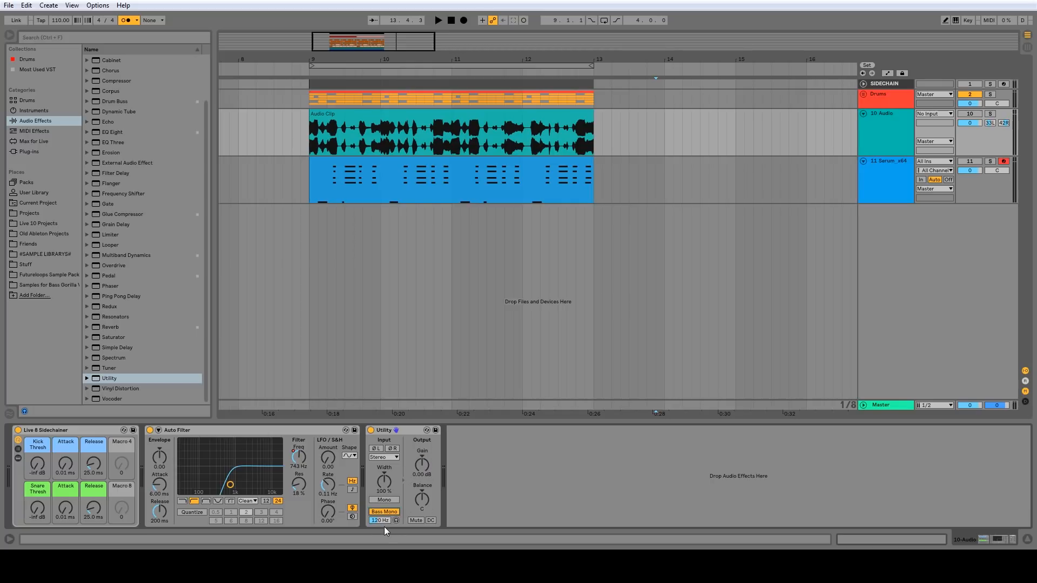
# - Try Utility's Bass Mono frequency and audition switch, toggle Mono on and off, and check the channel mode options
pyautogui.moveTo(380, 520); pyautogui.dragTo(380, 519)
pyautogui.click(397, 522)
pyautogui.click(388, 499)
pyautogui.click(389, 500)
pyautogui.click(393, 458)
pyautogui.click(403, 432)
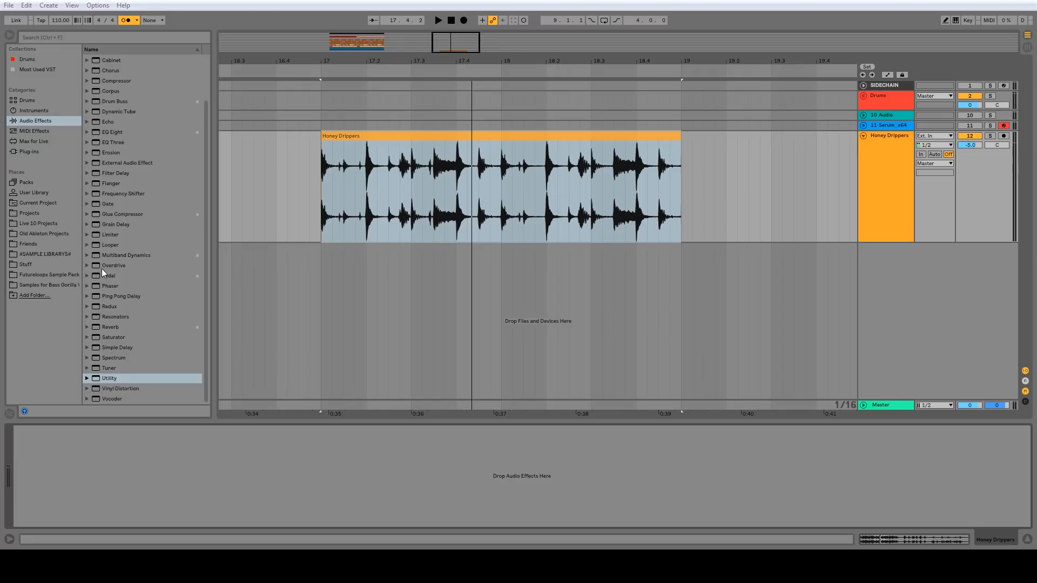
# - Add Drum Buss to the Honey Drippers track and play the loop with the effect bypassed
pyautogui.moveTo(206, 163); pyautogui.dragTo(206, 116)
pyautogui.moveTo(113, 152); pyautogui.dragTo(363, 193)
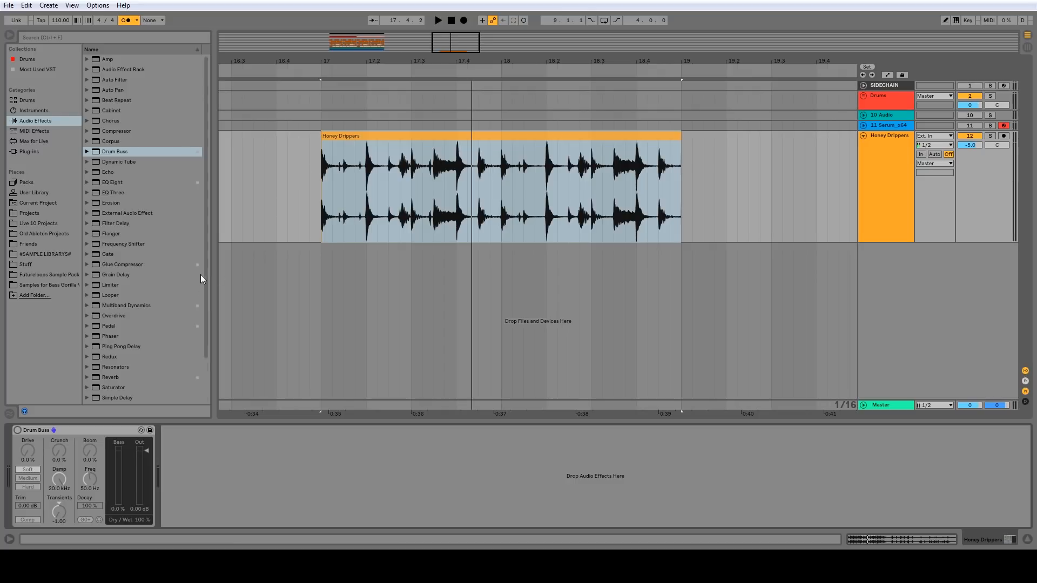
pyautogui.press('space')
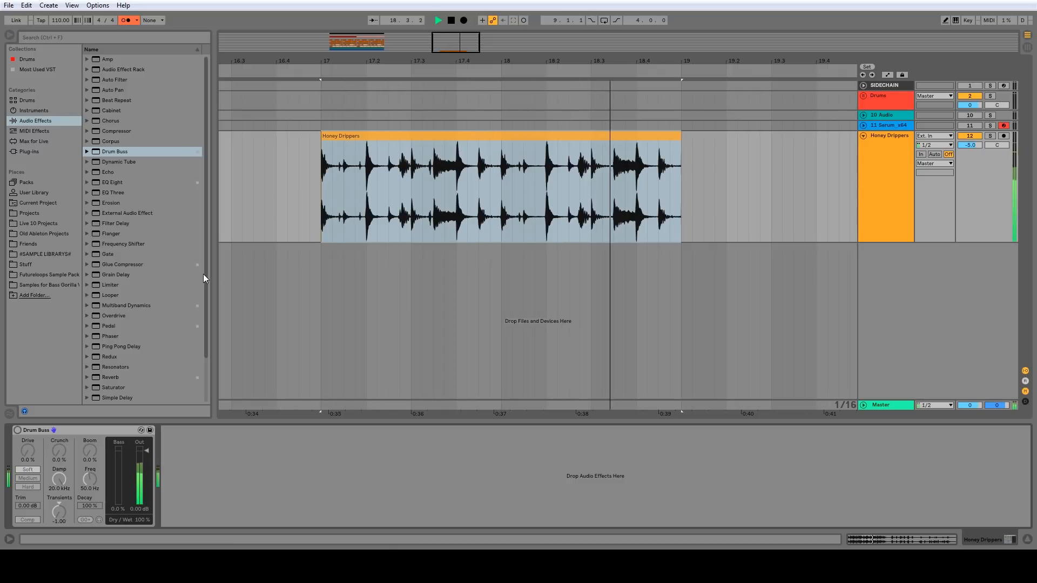
pyautogui.press('space')
# - Turn on Drum Buss and vary its Transients amount while playing the loop, ending at -1.00
pyautogui.click(18, 430)
pyautogui.moveTo(57, 510); pyautogui.dragTo(57, 459)
pyautogui.press('space')
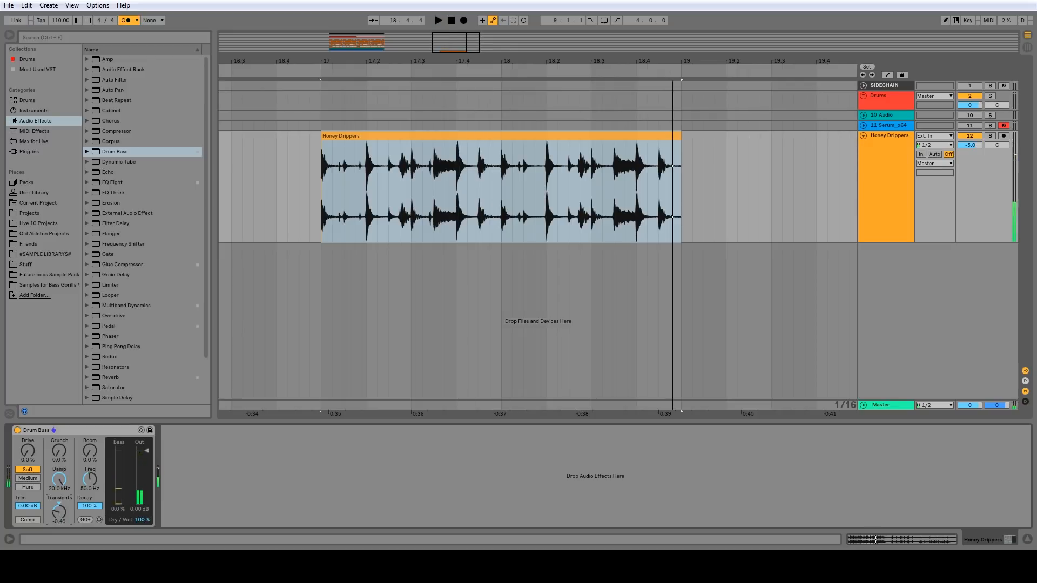
pyautogui.moveTo(59, 512); pyautogui.dragTo(59, 516)
pyautogui.press('space')
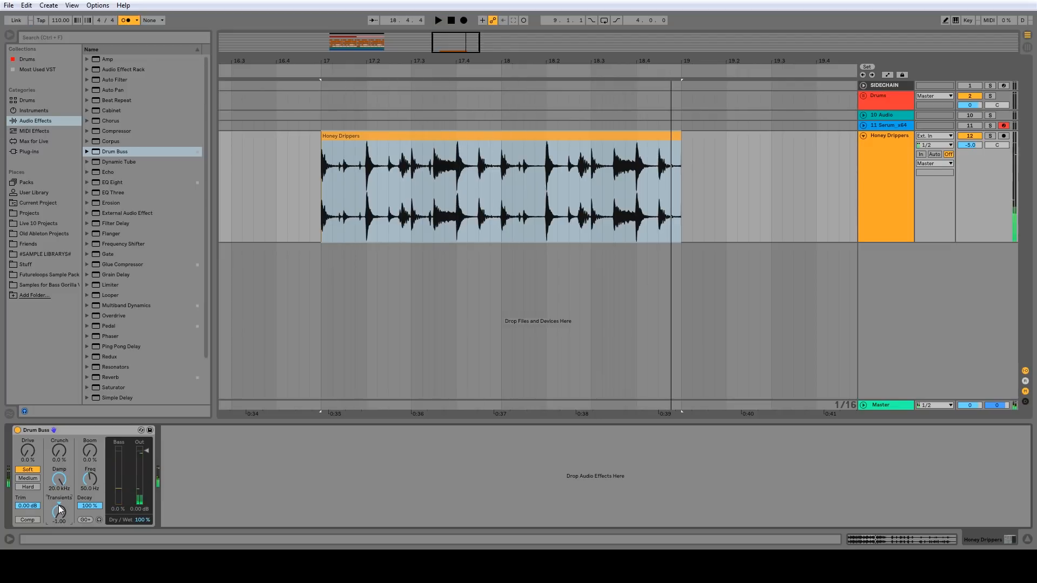
# - Raise Drum Buss's Crunch and audition the Honey Drippers loop with it
pyautogui.moveTo(59, 451); pyautogui.dragTo(59, 426)
pyautogui.press('space')
pyautogui.press('space')
pyautogui.press('space')
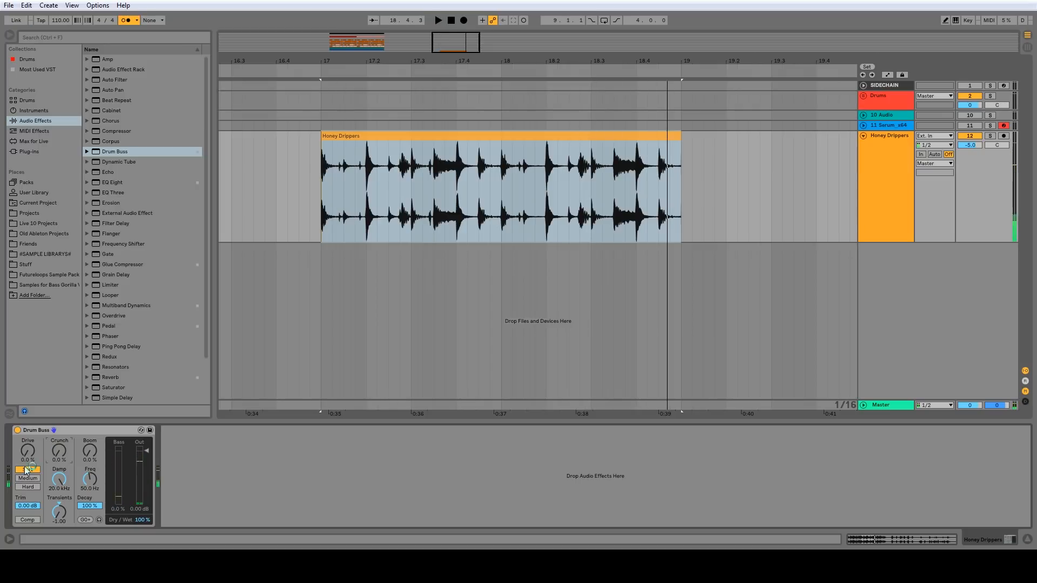
# - Raise Drum Buss's Drive to 93 % and compare the Medium and Hard distortion types during playback
pyautogui.moveTo(28, 452); pyautogui.dragTo(27, 378)
pyautogui.press('space')
pyautogui.click(27, 478)
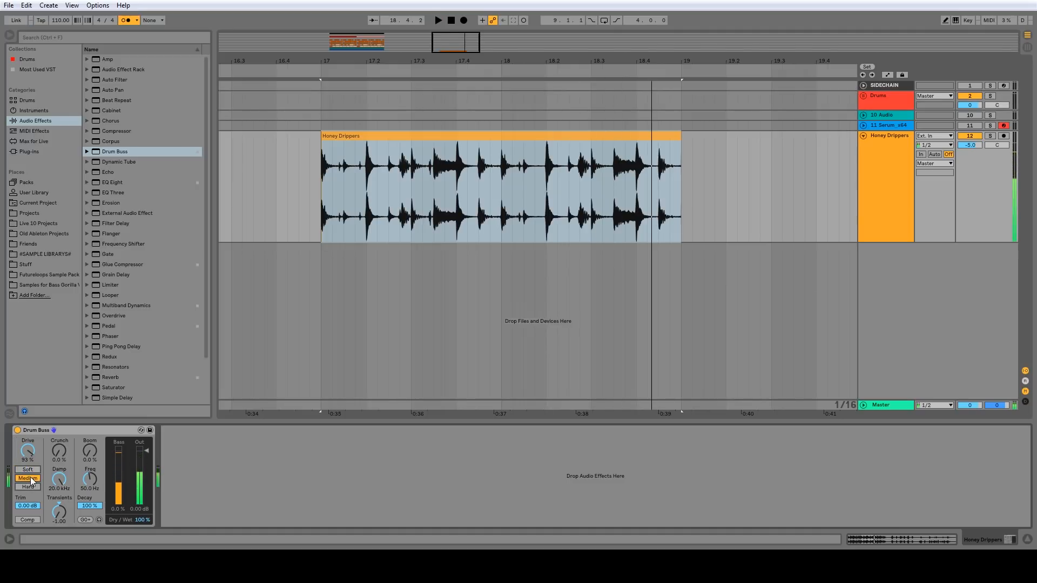
pyautogui.click(28, 488)
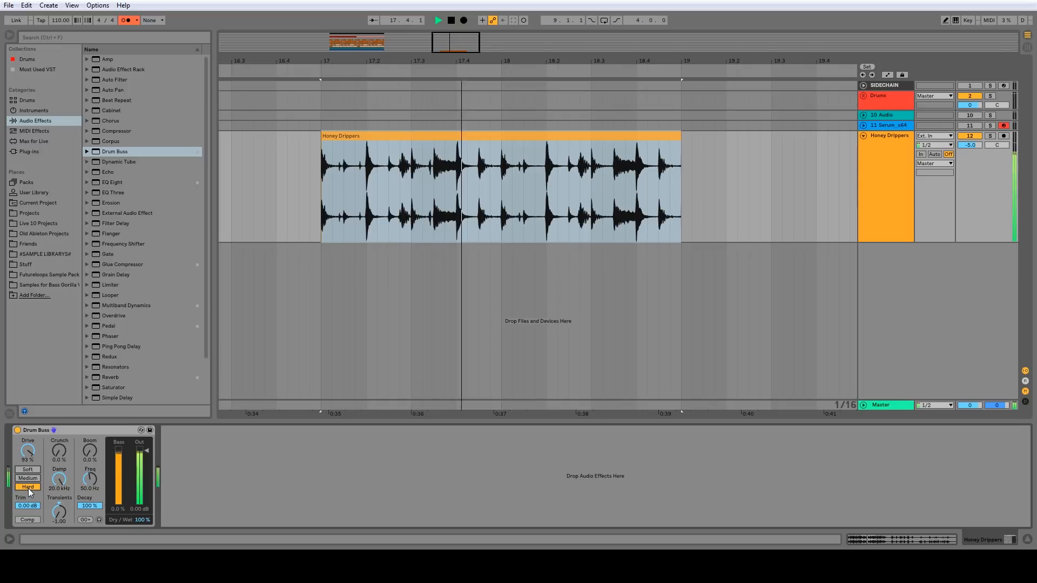
pyautogui.press('space')
# - Turn on Drum Buss's compressor, raise Boom to 89 % and play the loop
pyautogui.click(28, 520)
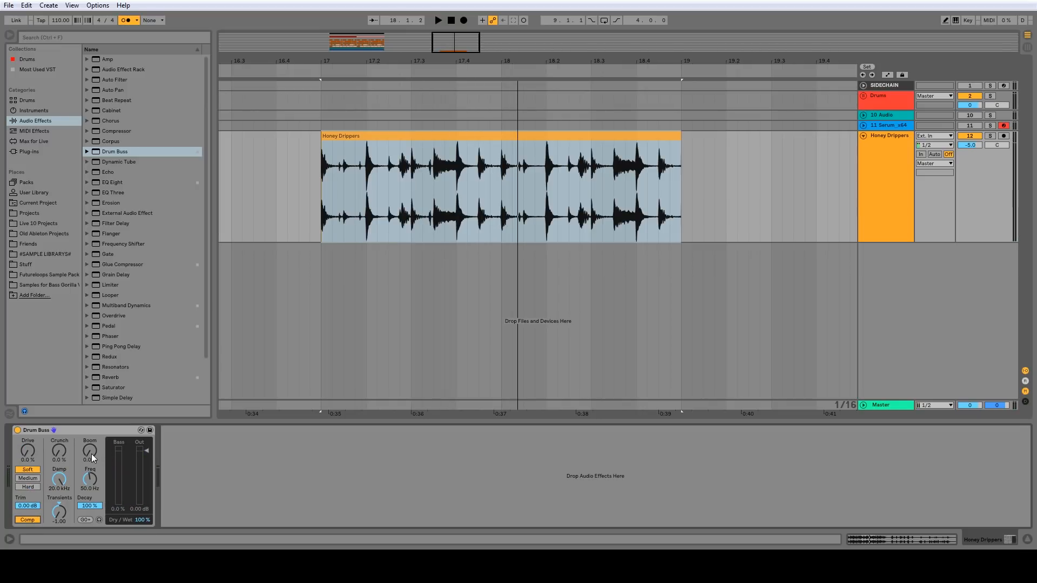
pyautogui.moveTo(92, 454); pyautogui.dragTo(92, 456)
pyautogui.moveTo(92, 455); pyautogui.dragTo(92, 451)
pyautogui.press('space')
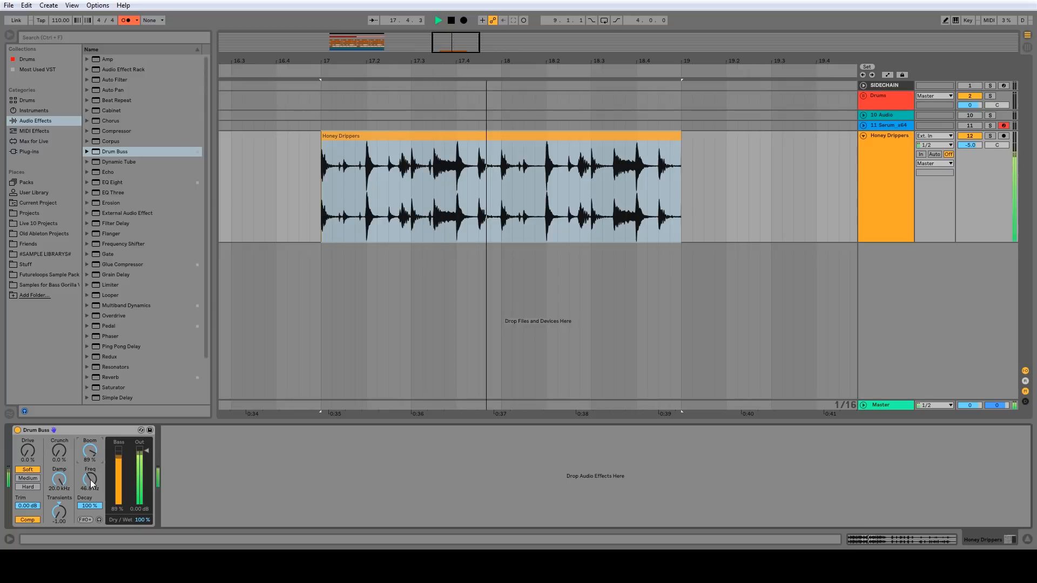
# - Turn on Boom audition, play the loop to isolate the low end and force the Boom frequency to its nearest note
pyautogui.click(99, 520)
pyautogui.press('space')
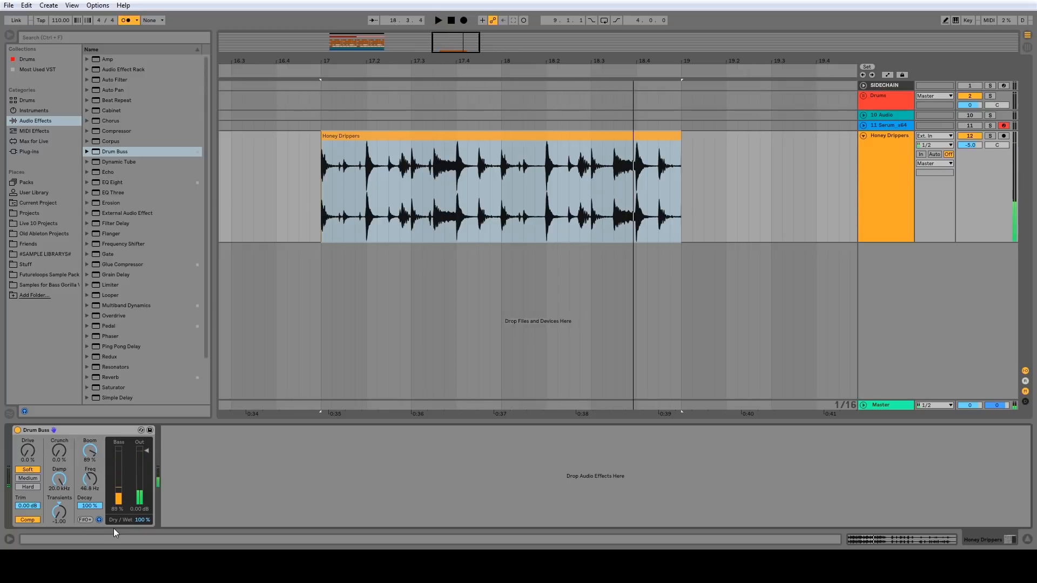
pyautogui.press('space')
pyautogui.click(86, 520)
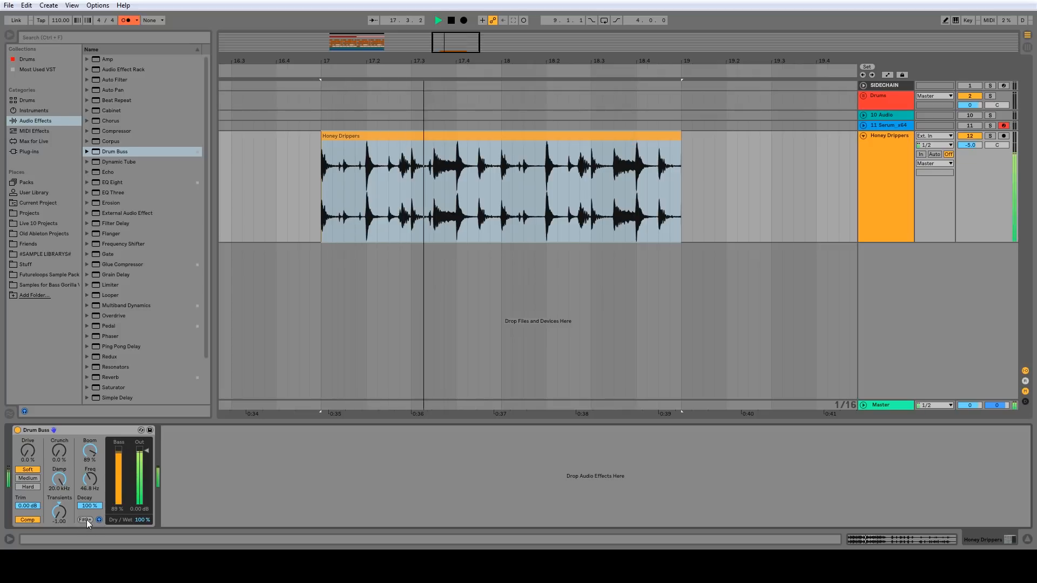
pyautogui.press('space')
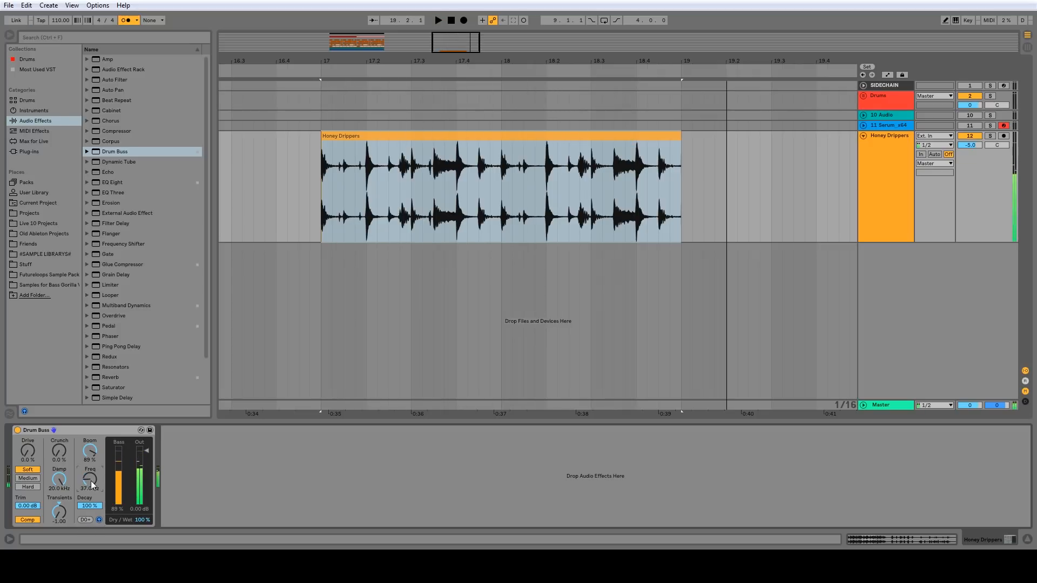
# - Set the Boom frequency to 60.8 Hz and Decay to 48 % while playing the loop, and turn off Boom audition
pyautogui.moveTo(92, 483); pyautogui.dragTo(90, 515)
pyautogui.press('space')
pyautogui.press('space')
pyautogui.press('space')
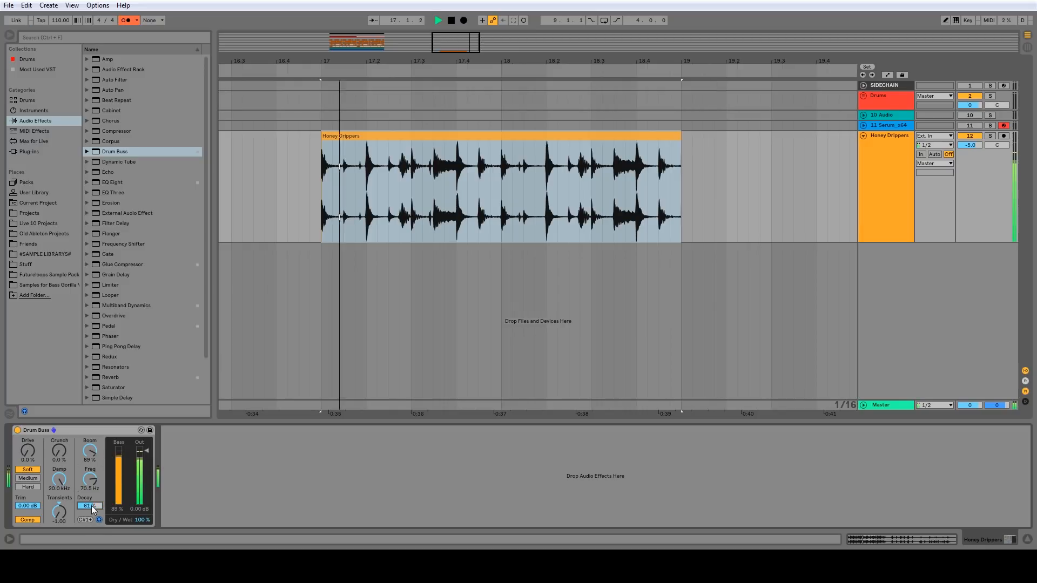
pyautogui.click(99, 519)
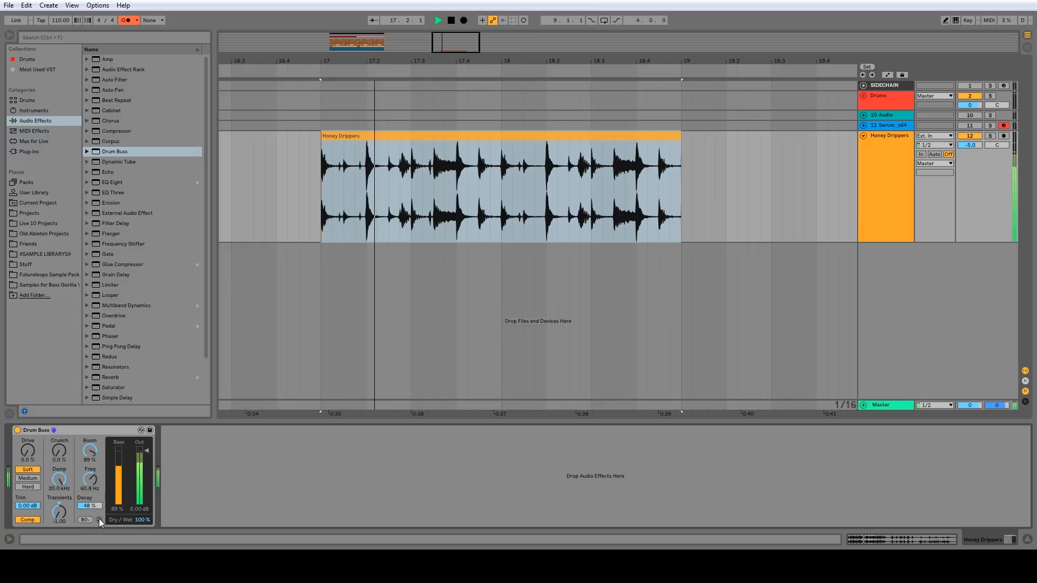
# - Raise Boom to 100 %, finish the playback, reduce Drum Buss's Dry/Wet amount and select the device
pyautogui.moveTo(93, 459); pyautogui.dragTo(93, 458)
pyautogui.press('space')
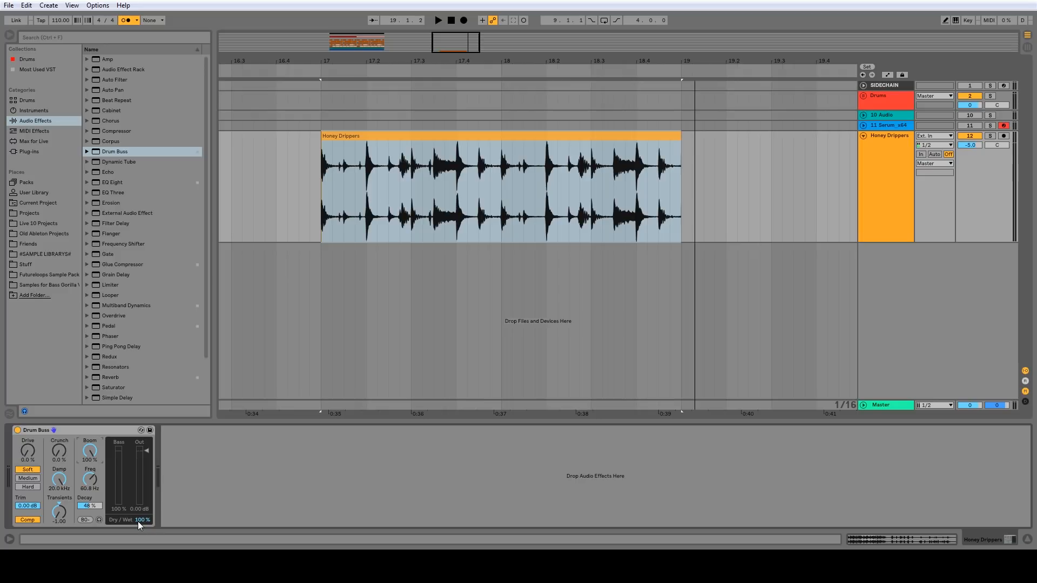
pyautogui.click(68, 453)
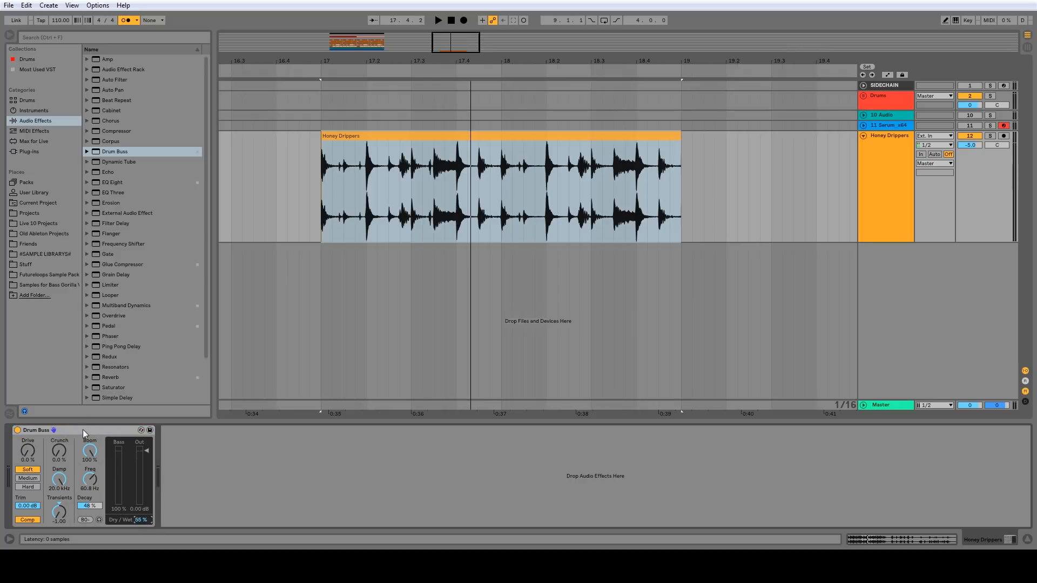
pyautogui.click(84, 431)
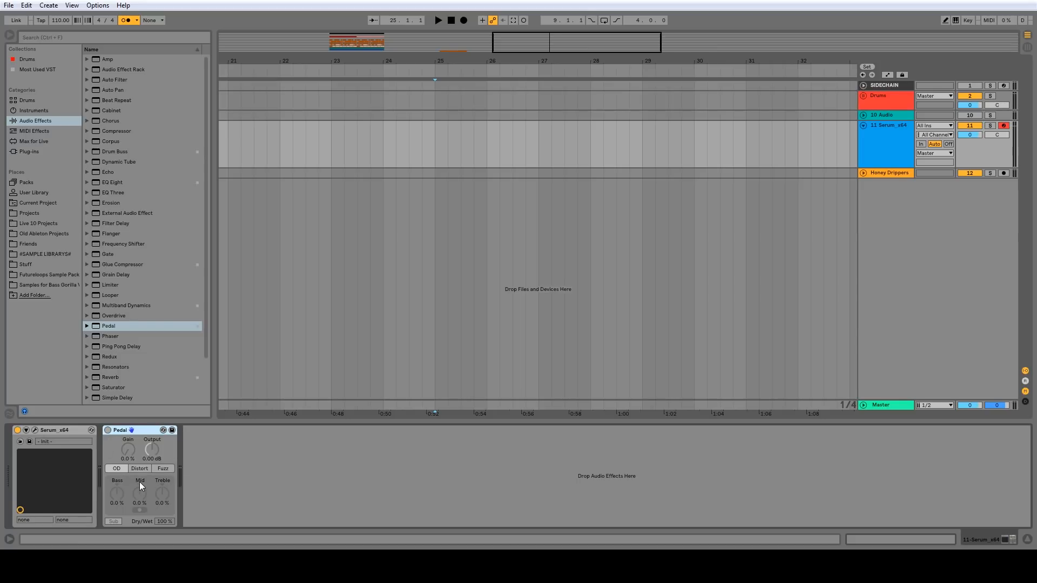
# - Add Overdrive after Pedal on the 11 Serum_x64 track for comparison and delete it again
pyautogui.moveTo(114, 315); pyautogui.dragTo(194, 465)
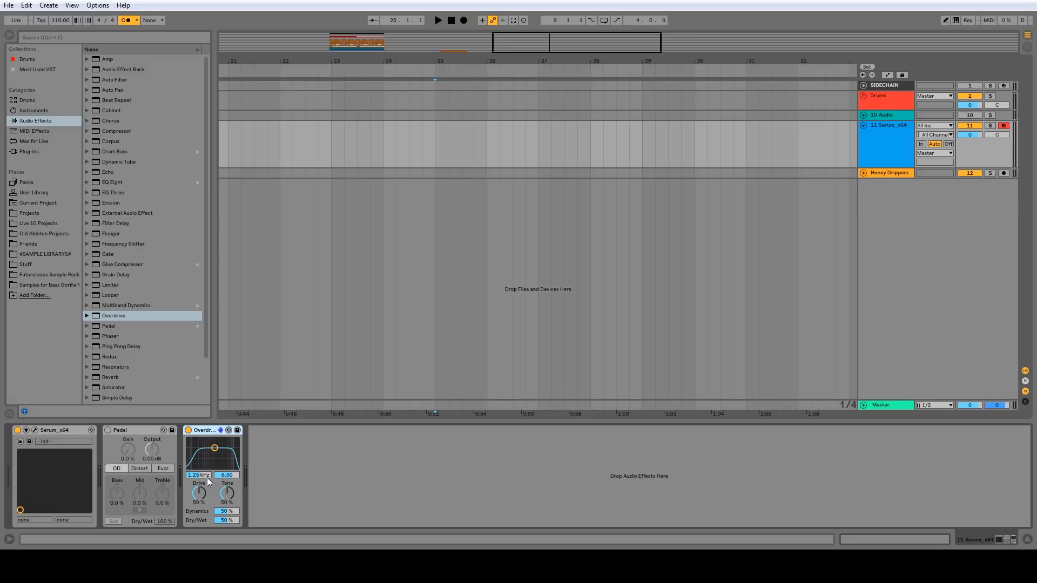
pyautogui.press('Delete')
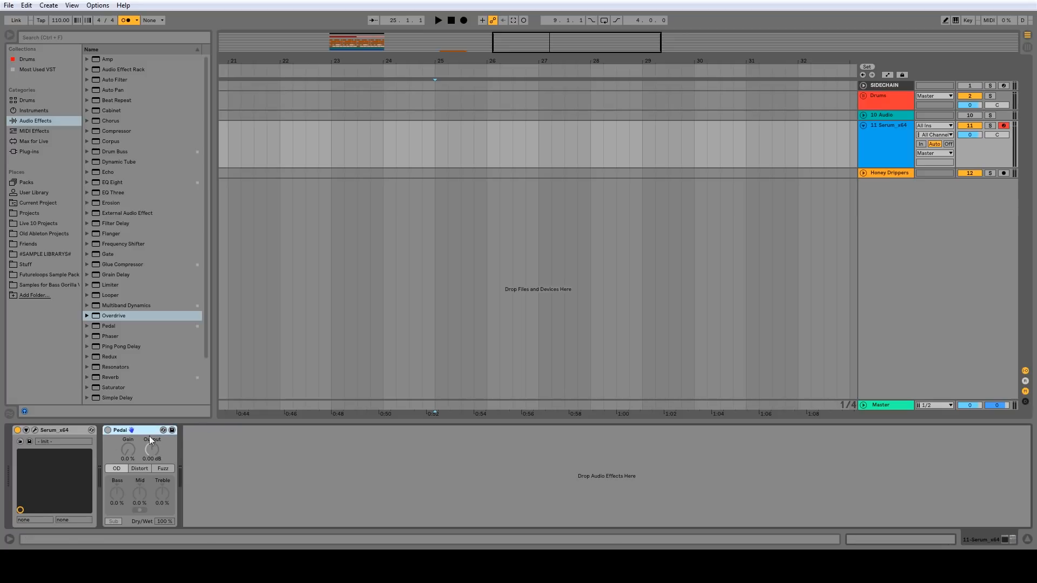
# - Turn on Pedal on the Serum track and raise its Gain to 50 %
pyautogui.click(36, 430)
pyautogui.click(563, 47)
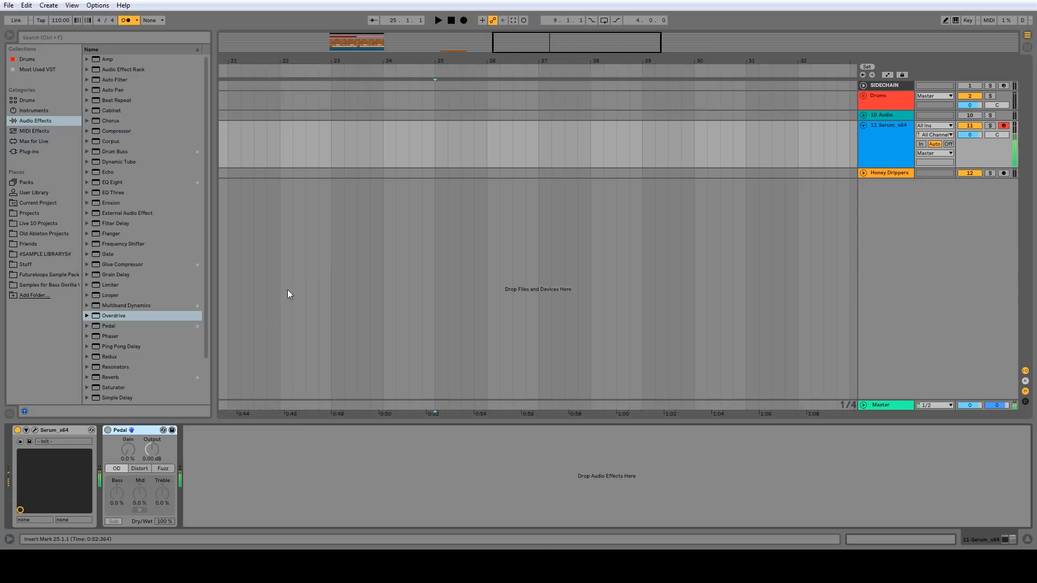
pyautogui.click(107, 431)
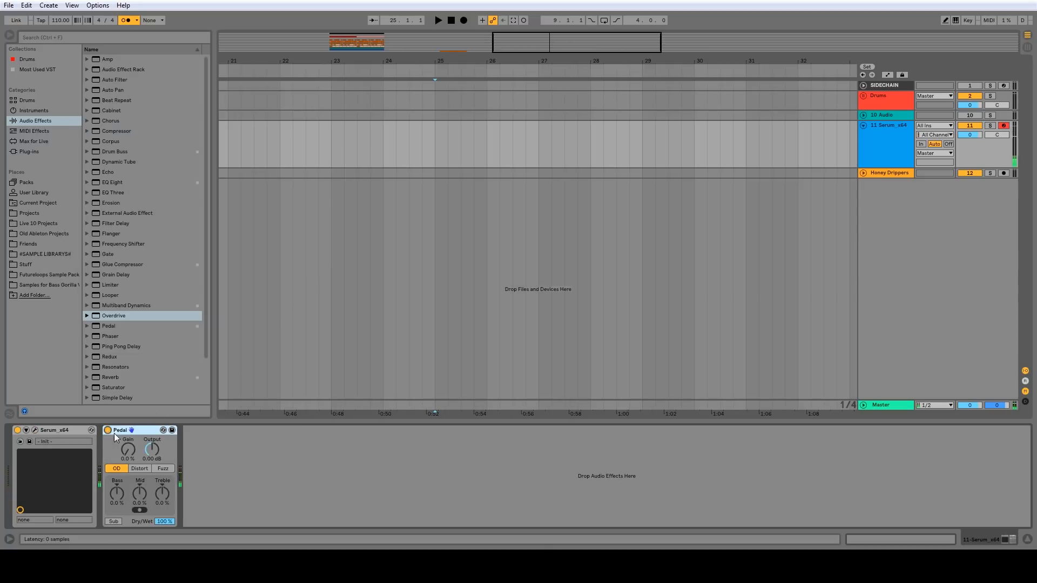
pyautogui.moveTo(129, 453); pyautogui.dragTo(128, 424)
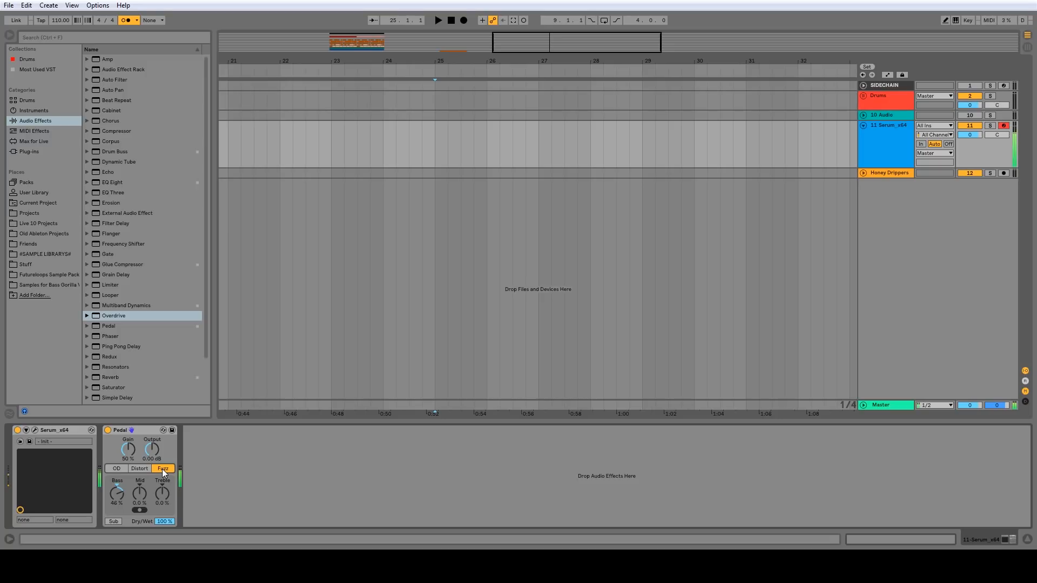
# - Set Pedal's Gain to 100 %, Bass to 63 %, Mid to 68 % and Treble to 90 % in Fuzz mode, and compare Sub on and off
pyautogui.click(117, 469)
pyautogui.moveTo(133, 455); pyautogui.dragTo(133, 427)
pyautogui.moveTo(117, 493); pyautogui.dragTo(139, 432)
pyautogui.moveTo(162, 493); pyautogui.dragTo(162, 443)
pyautogui.click(162, 469)
pyautogui.click(113, 521)
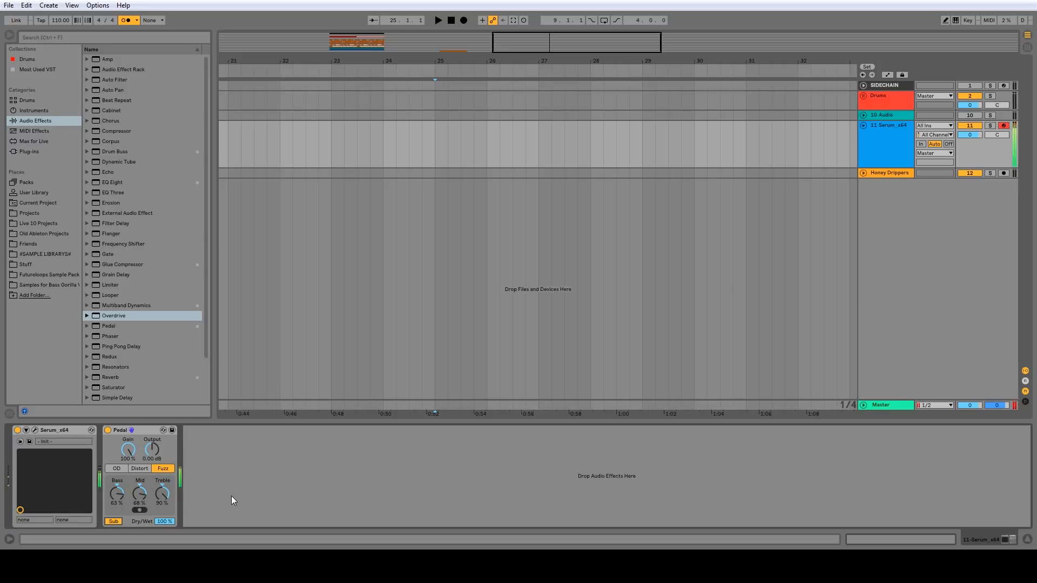
pyautogui.click(114, 522)
pyautogui.click(115, 522)
# - Replace Pedal with Overdrive and set its Drive to 94 %, Tone to 48 % and Dynamics to 71 %
pyautogui.click(141, 431)
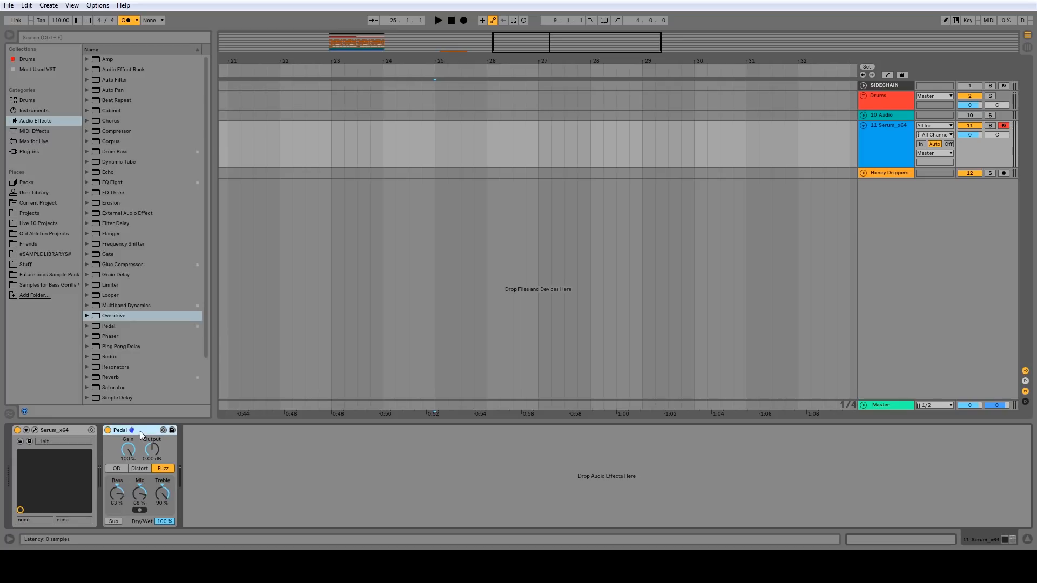
pyautogui.press('Delete')
pyautogui.moveTo(129, 311); pyautogui.dragTo(132, 440)
pyautogui.moveTo(118, 494); pyautogui.dragTo(119, 477)
pyautogui.moveTo(144, 511); pyautogui.dragTo(150, 471)
pyautogui.click(150, 492)
pyautogui.moveTo(146, 521)
pyautogui.mouseDown()
pyautogui.moveTo(146, 503)
pyautogui.moveTo(147, 518)
pyautogui.mouseUp()
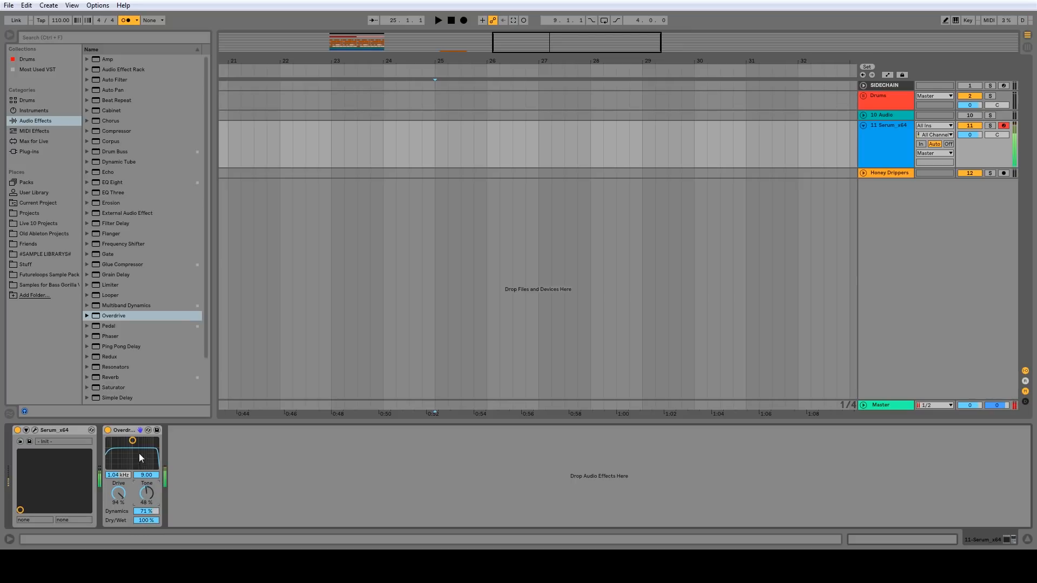
# - Add Pedal after Overdrive, bypass Overdrive, and set Pedal to Fuzz with raised Gain, Bass and Treble
pyautogui.moveTo(112, 326); pyautogui.dragTo(135, 434)
pyautogui.click(107, 430)
pyautogui.moveTo(193, 449); pyautogui.dragTo(193, 400)
pyautogui.click(228, 469)
pyautogui.moveTo(183, 493); pyautogui.dragTo(206, 461)
pyautogui.moveTo(227, 498); pyautogui.dragTo(227, 474)
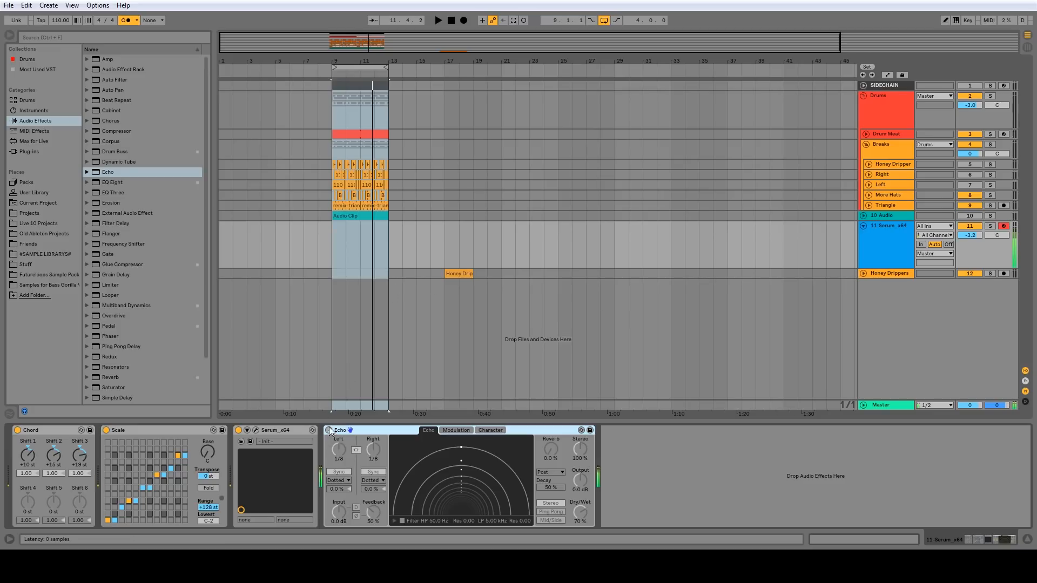
# - Activate Echo on the 11 Serum_x64 track and view its Modulation, Echo and Character pages
pyautogui.press('0')
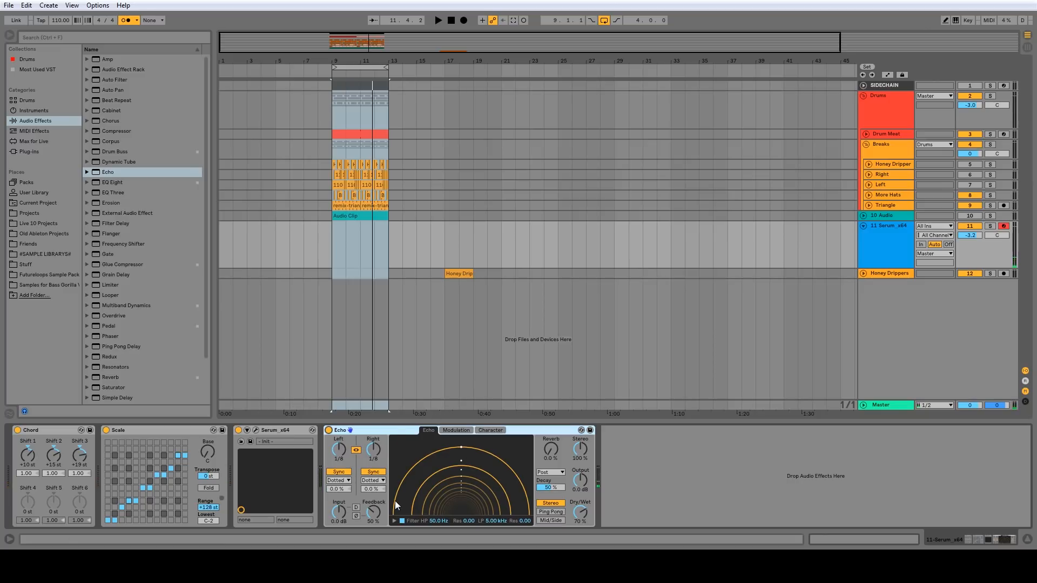
pyautogui.click(451, 430)
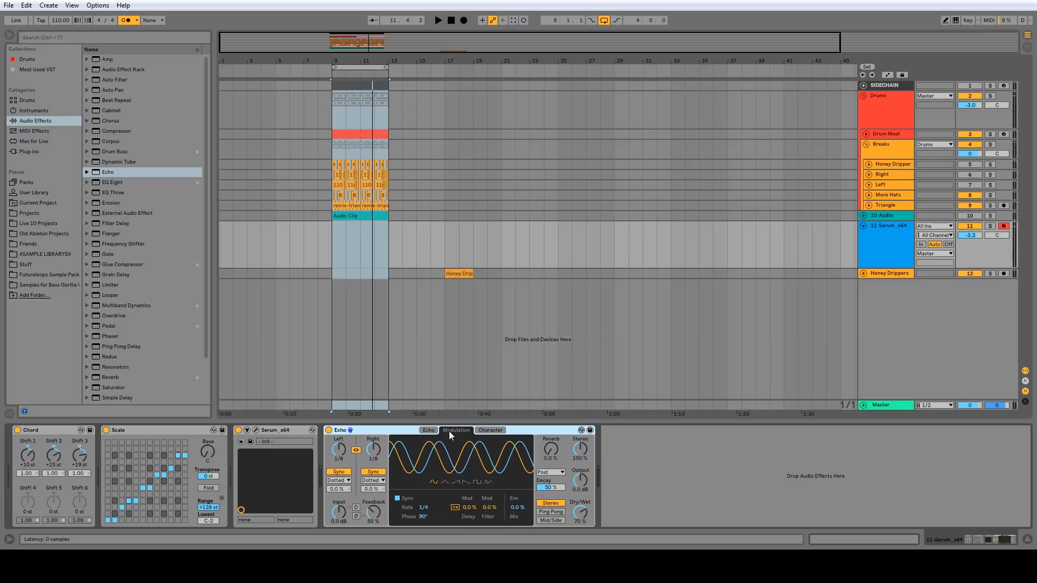
pyautogui.click(427, 430)
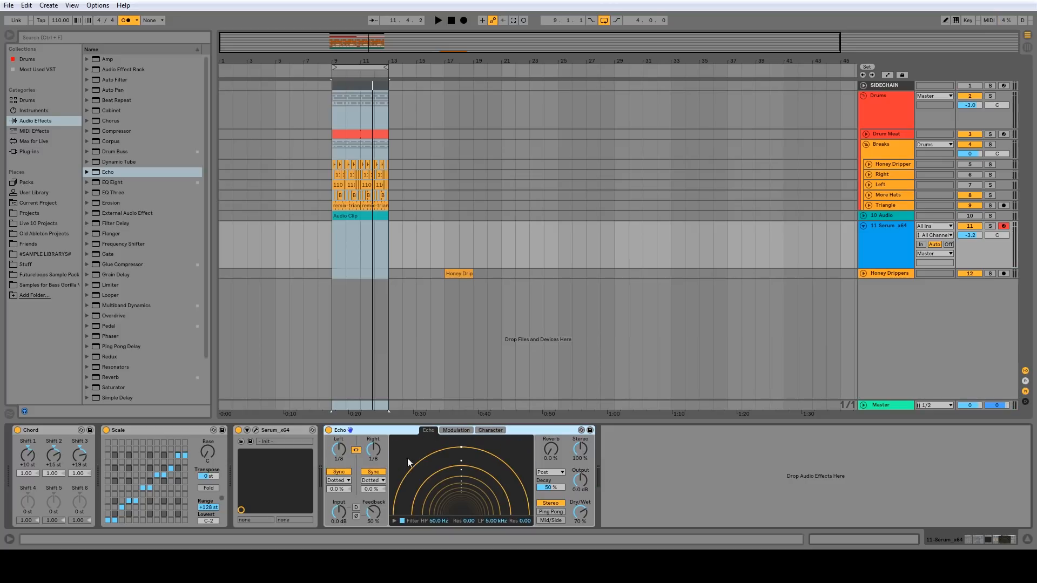
pyautogui.click(489, 431)
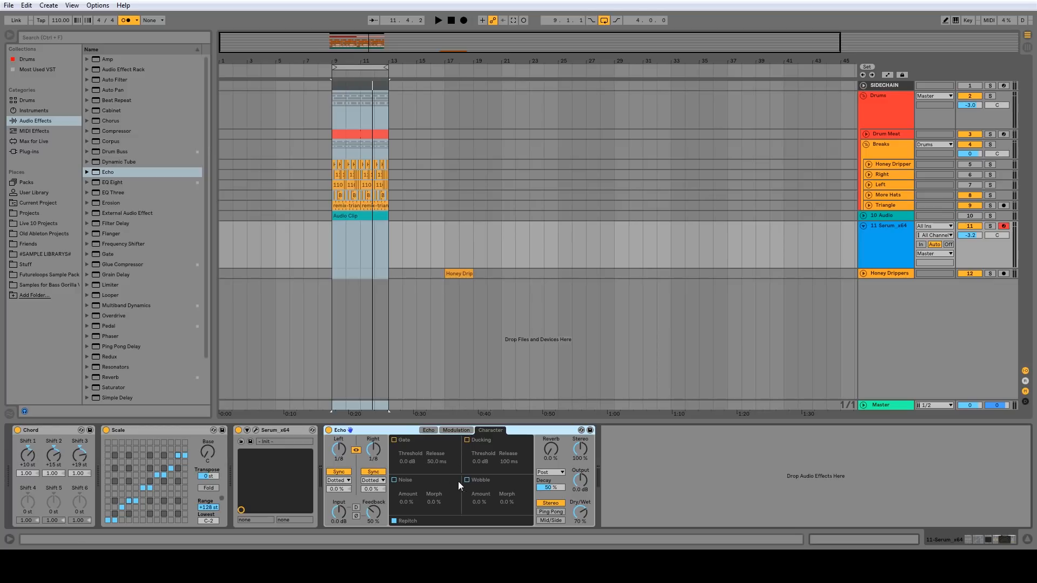
# - Enable Echo's Noise with Amount 60 % and Morph 53 %, and its Wobble with Amount 27 % and Morph 63 %
pyautogui.click(394, 480)
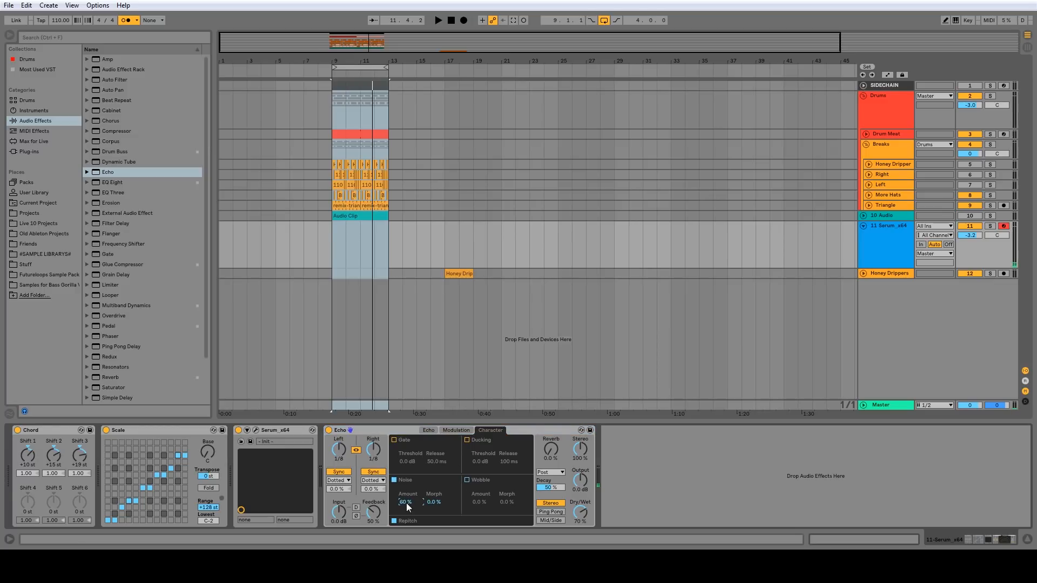
pyautogui.moveTo(432, 503); pyautogui.dragTo(432, 475)
pyautogui.moveTo(478, 502); pyautogui.dragTo(507, 455)
# - Try Echo's Gate at a threshold of -8.9 dB, turn it off, and set the Ducking threshold to -60 dB
pyautogui.click(394, 440)
pyautogui.moveTo(407, 462); pyautogui.dragTo(407, 470)
pyautogui.moveTo(406, 461); pyautogui.dragTo(402, 455)
pyautogui.click(394, 440)
pyautogui.moveTo(485, 464); pyautogui.dragTo(485, 497)
# - Set Echo's Reverb to 44 % and turn off Ducking
pyautogui.click(428, 431)
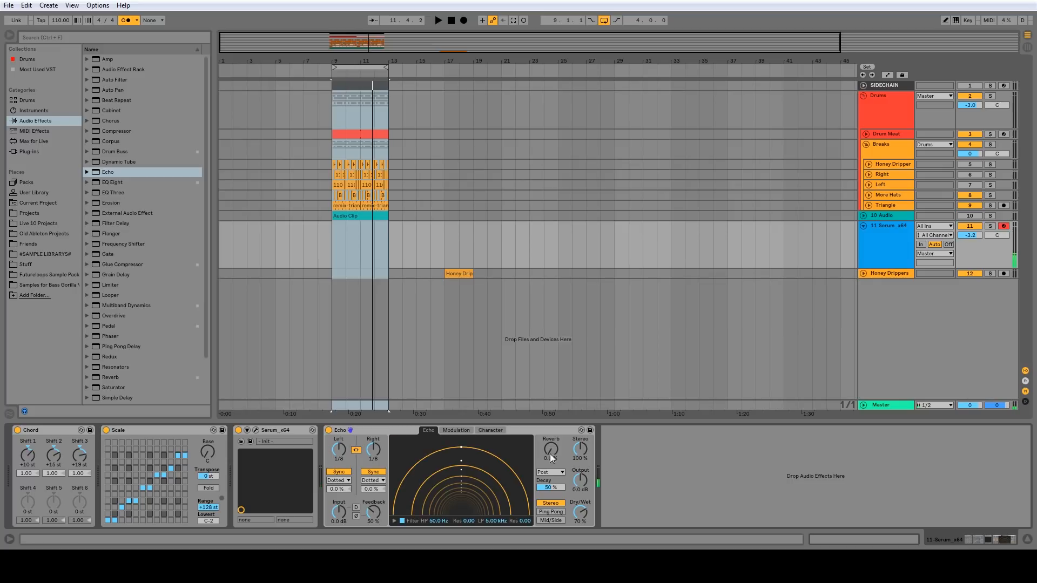
pyautogui.moveTo(552, 449)
pyautogui.mouseDown()
pyautogui.moveTo(552, 432)
pyautogui.moveTo(551, 448)
pyautogui.mouseUp()
pyautogui.click(493, 432)
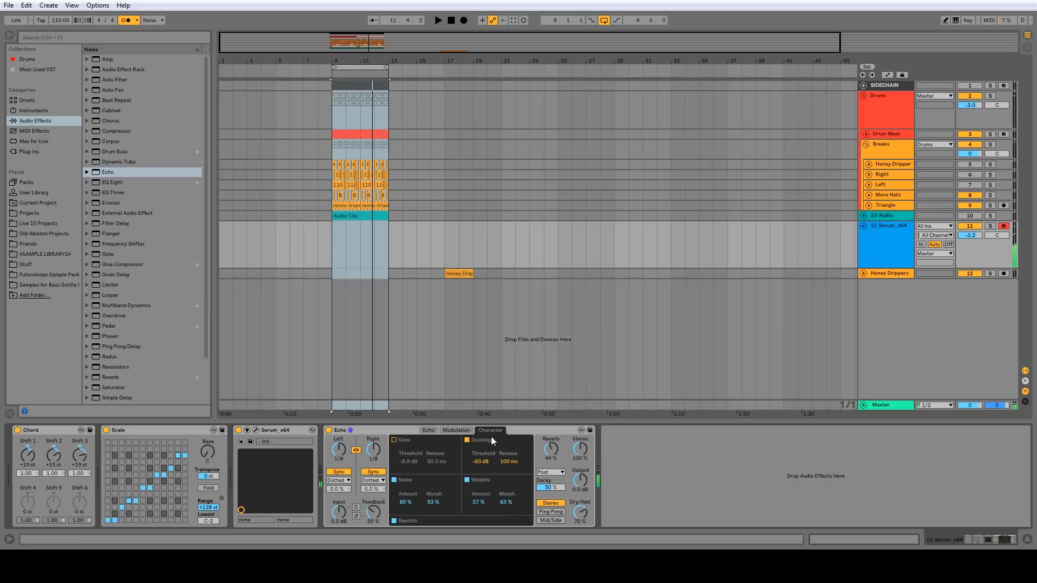
pyautogui.click(467, 439)
# - Check the left delay's sync modes and try time offsets of 4.6 % and -18 % in Echo
pyautogui.click(339, 480)
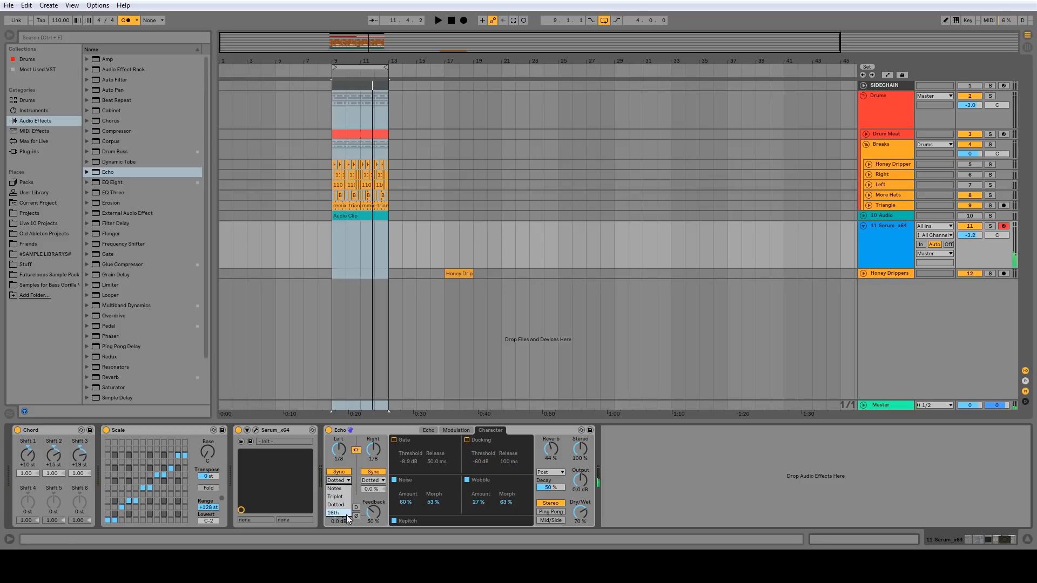
pyautogui.click(346, 481)
pyautogui.moveTo(341, 489)
pyautogui.mouseDown()
pyautogui.moveTo(341, 510)
pyautogui.moveTo(338, 481)
pyautogui.mouseUp()
pyautogui.click(427, 430)
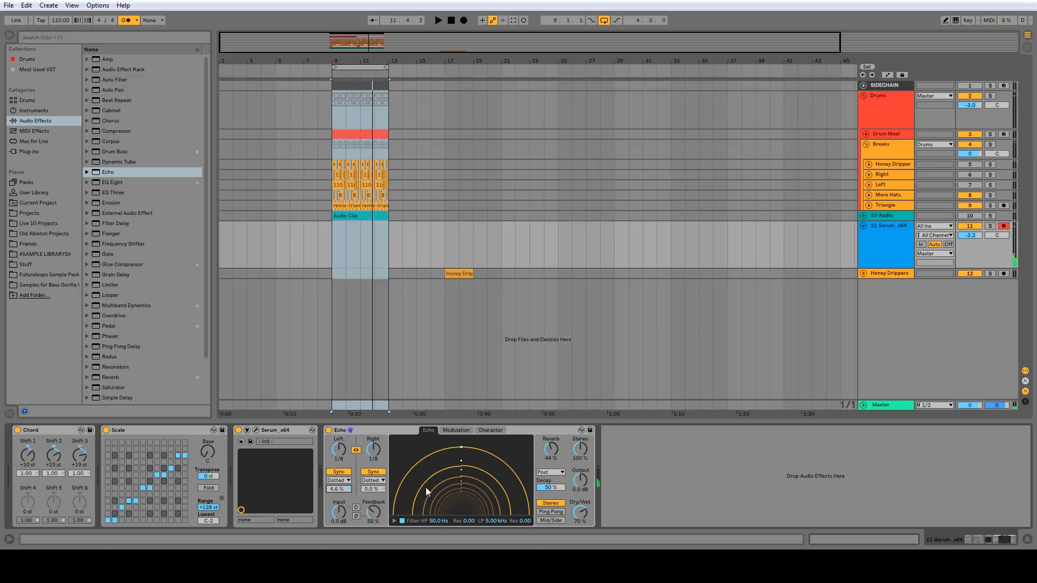
pyautogui.moveTo(338, 489); pyautogui.dragTo(339, 502)
# - Raise Echo's Feedback to 96 %, try a 1/32 delay time before returning to 1/8, and reset the left offset to 0 %
pyautogui.moveTo(345, 458)
pyautogui.mouseDown()
pyautogui.moveTo(344, 469)
pyautogui.moveTo(343, 459)
pyautogui.mouseUp()
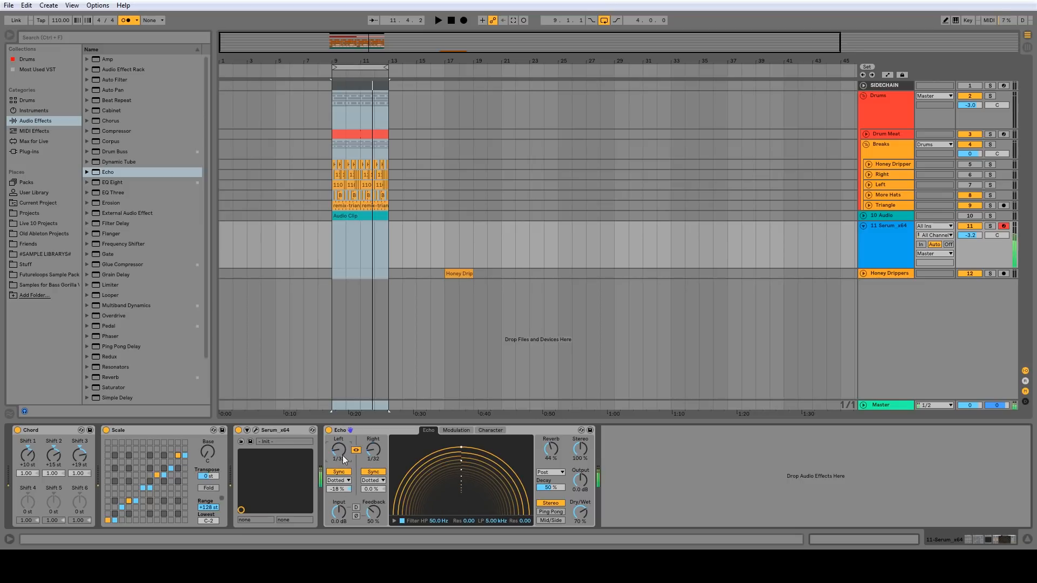
pyautogui.moveTo(375, 501)
pyautogui.mouseDown()
pyautogui.moveTo(375, 481)
pyautogui.moveTo(373, 515)
pyautogui.mouseUp()
pyautogui.moveTo(375, 452)
pyautogui.mouseDown()
pyautogui.moveTo(375, 439)
pyautogui.moveTo(377, 456)
pyautogui.mouseUp()
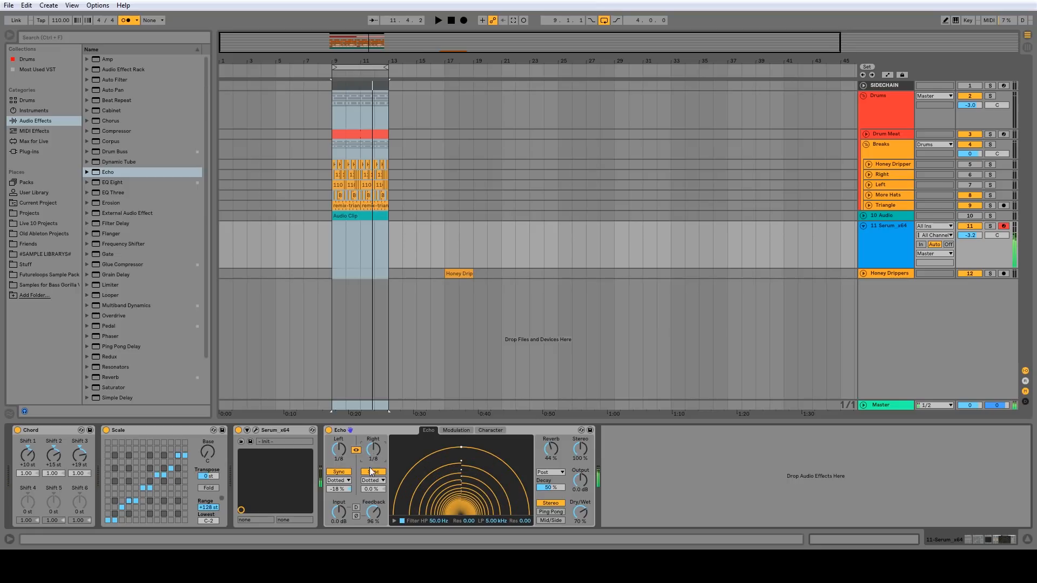
pyautogui.doubleClick(340, 491)
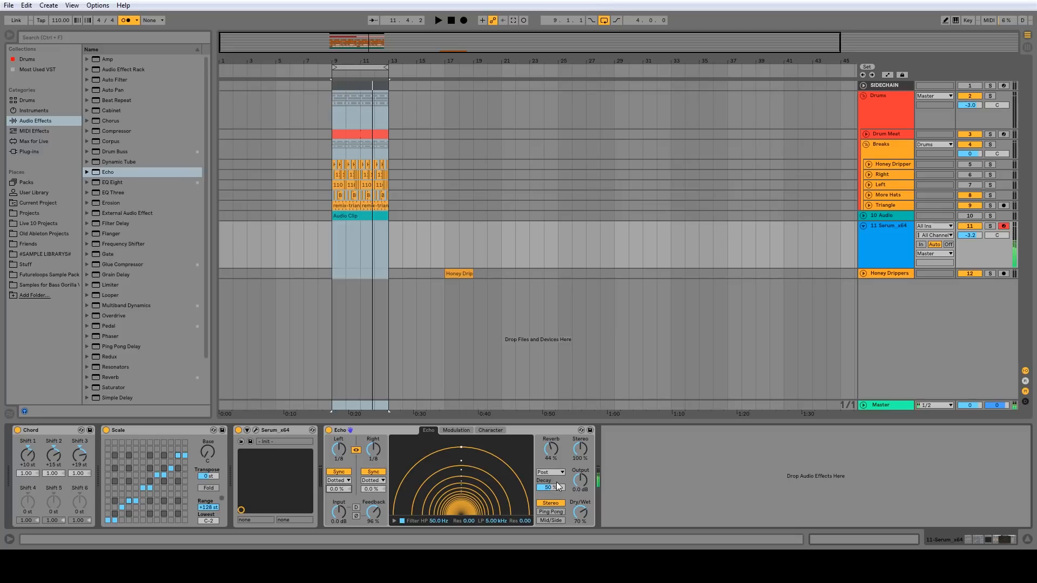
pyautogui.click(370, 429)
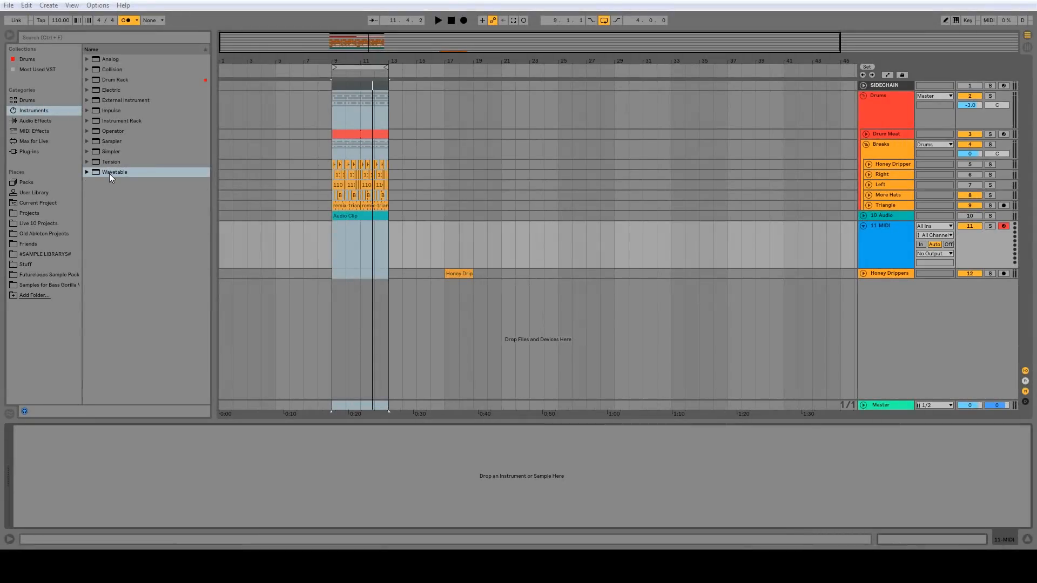
# - Load Wavetable on the empty 11 MIDI track, expand its view and set oscillator 1 to the Phased wavetable from Distortion
pyautogui.moveTo(109, 173); pyautogui.dragTo(135, 454)
pyautogui.click(26, 431)
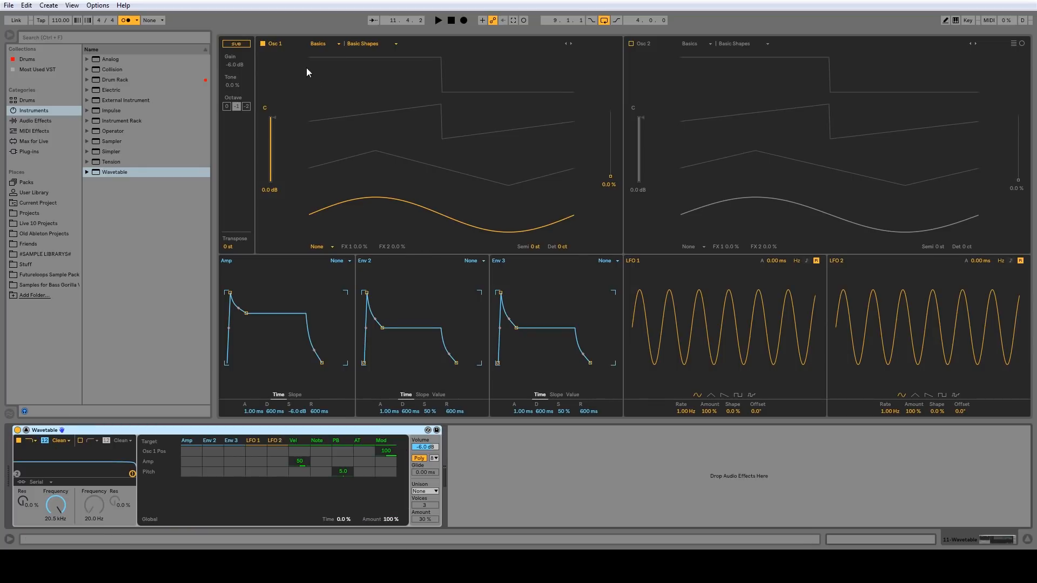
pyautogui.click(335, 44)
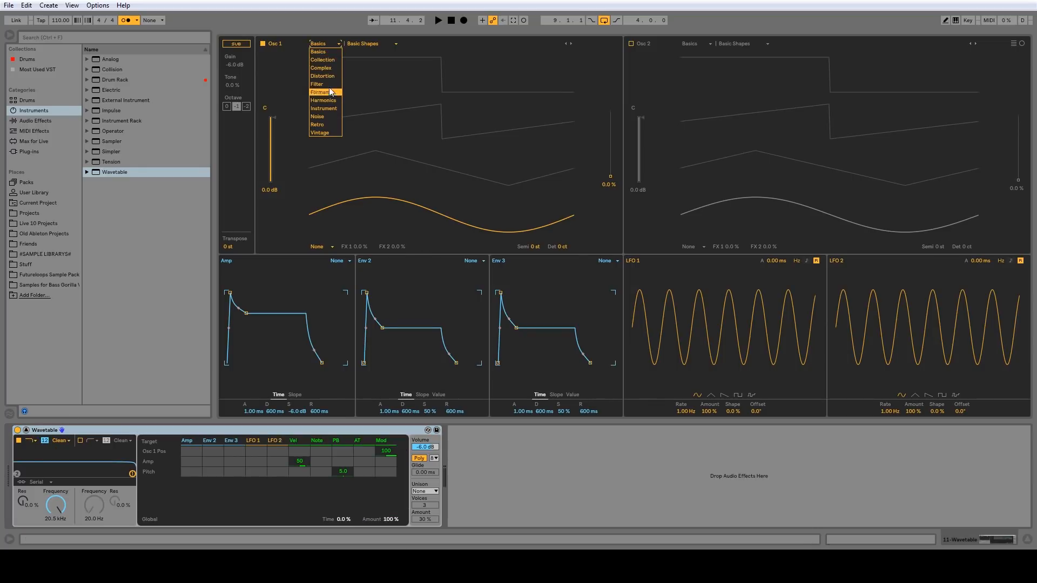
pyautogui.click(329, 75)
pyautogui.click(373, 43)
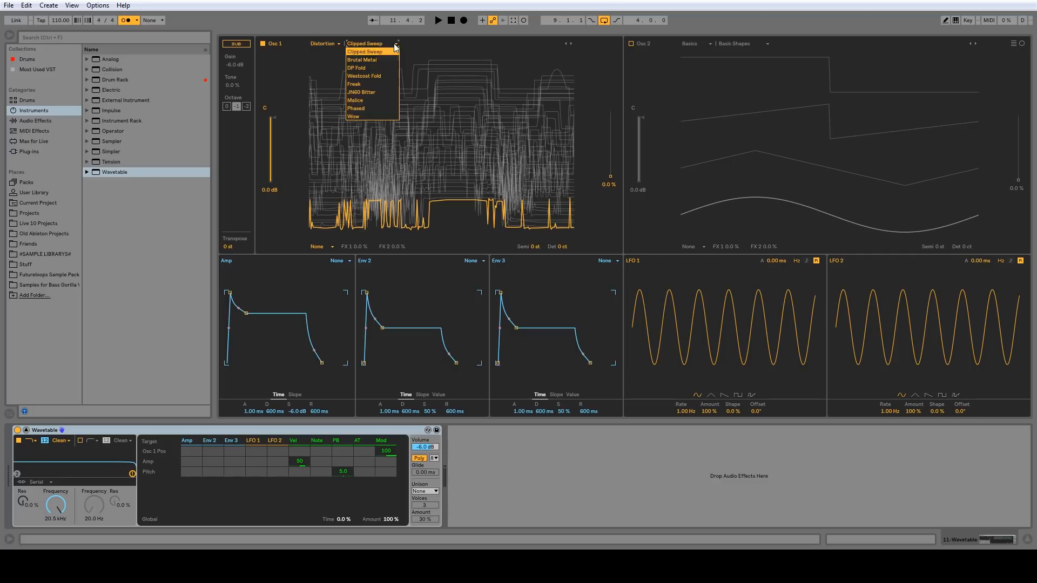
pyautogui.click(377, 106)
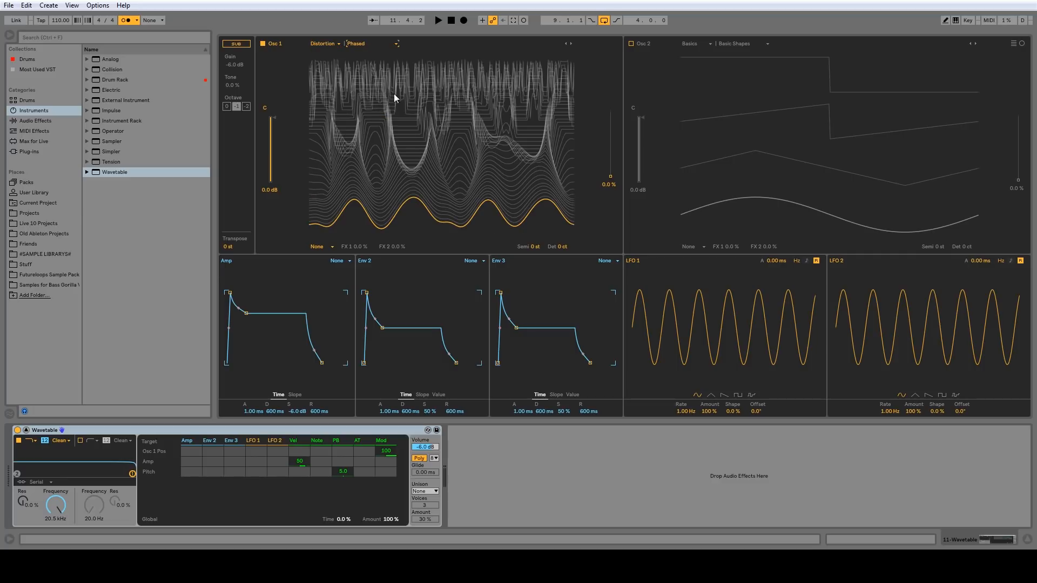
# - Turn on oscillator 2 and set it to the Malice wavetable from Distortion
pyautogui.click(631, 43)
pyautogui.click(766, 44)
pyautogui.click(758, 75)
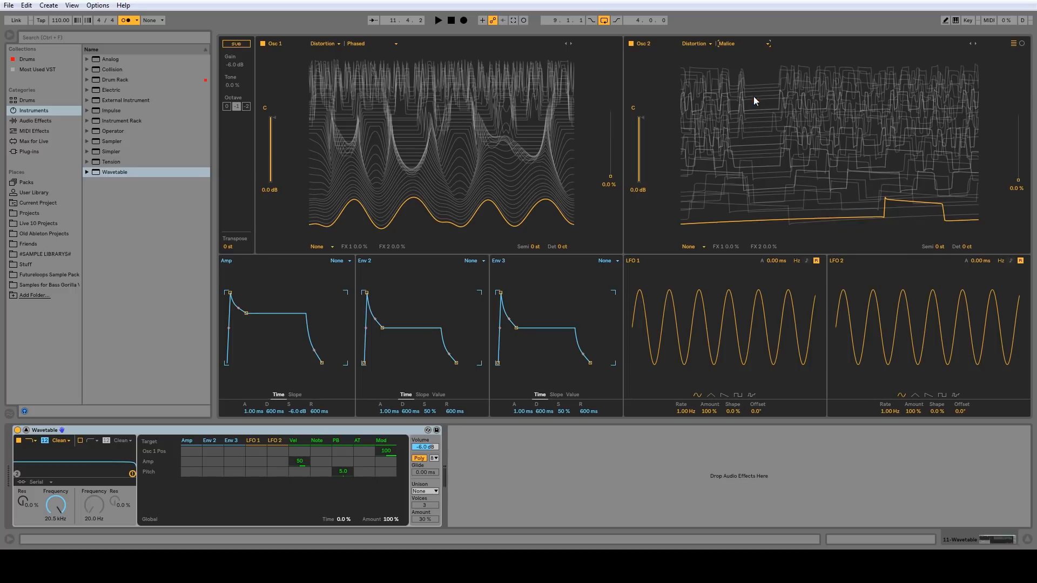
# - Switch the wavetable display to the circular view and sweep both oscillators' wavetable positions, returning them to 0 %
pyautogui.click(1023, 44)
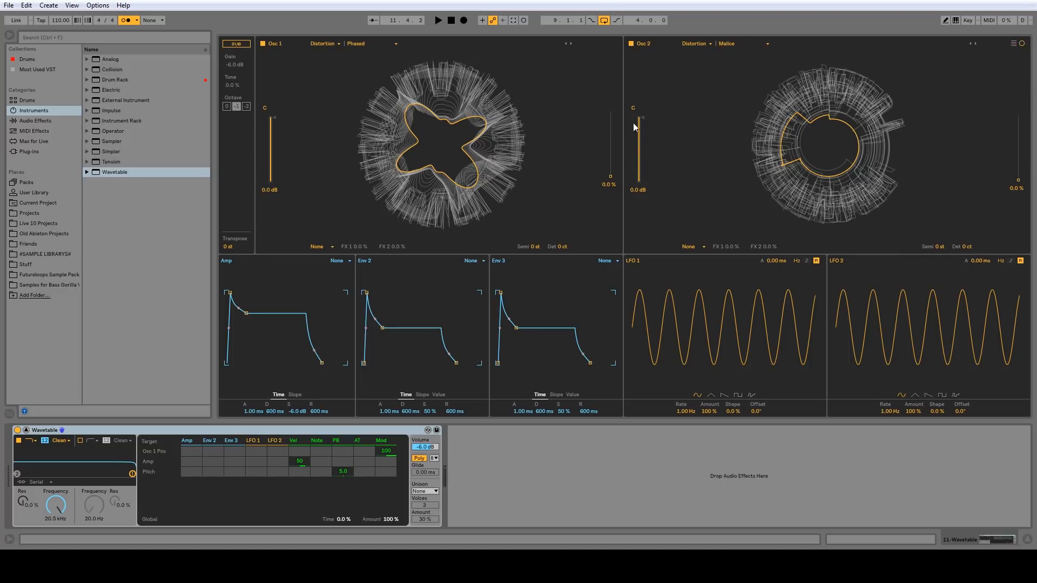
pyautogui.moveTo(611, 178)
pyautogui.mouseDown()
pyautogui.moveTo(610, 141)
pyautogui.moveTo(610, 176)
pyautogui.mouseUp()
pyautogui.moveTo(1019, 181)
pyautogui.mouseDown()
pyautogui.moveTo(1019, 134)
pyautogui.moveTo(1019, 181)
pyautogui.mouseUp()
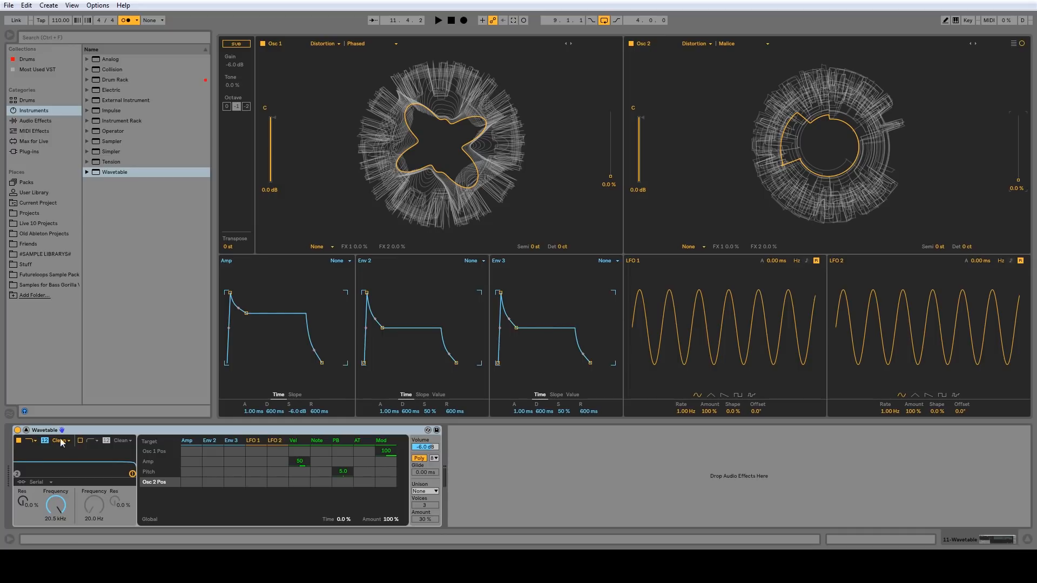
# - Enable Wavetable's second filter, change the first filter to the notch type, and set filter 2 to 164 Hz with 63 % resonance
pyautogui.click(80, 440)
pyautogui.click(36, 441)
pyautogui.click(29, 476)
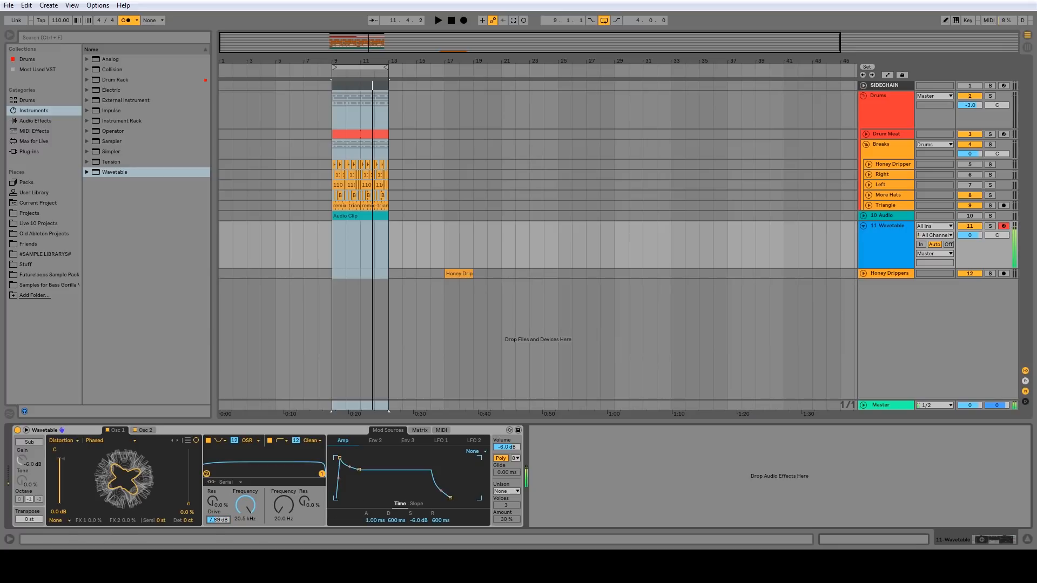
pyautogui.moveTo(206, 473); pyautogui.dragTo(241, 462)
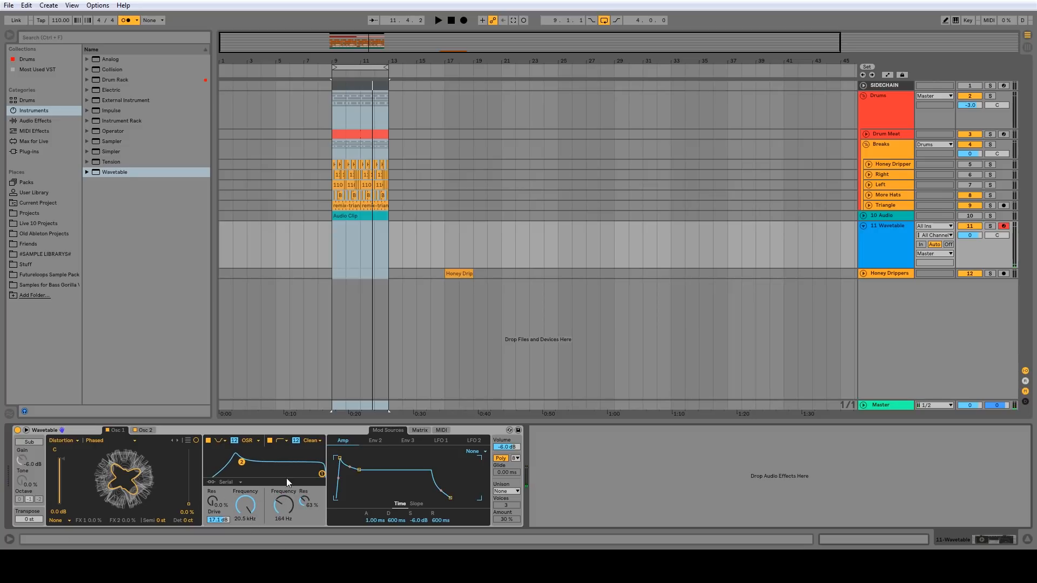
# - In the expanded Wavetable view, modulate oscillator 1's position with LFO 1 at 100 and set LFO 1's rate to 1
pyautogui.click(25, 430)
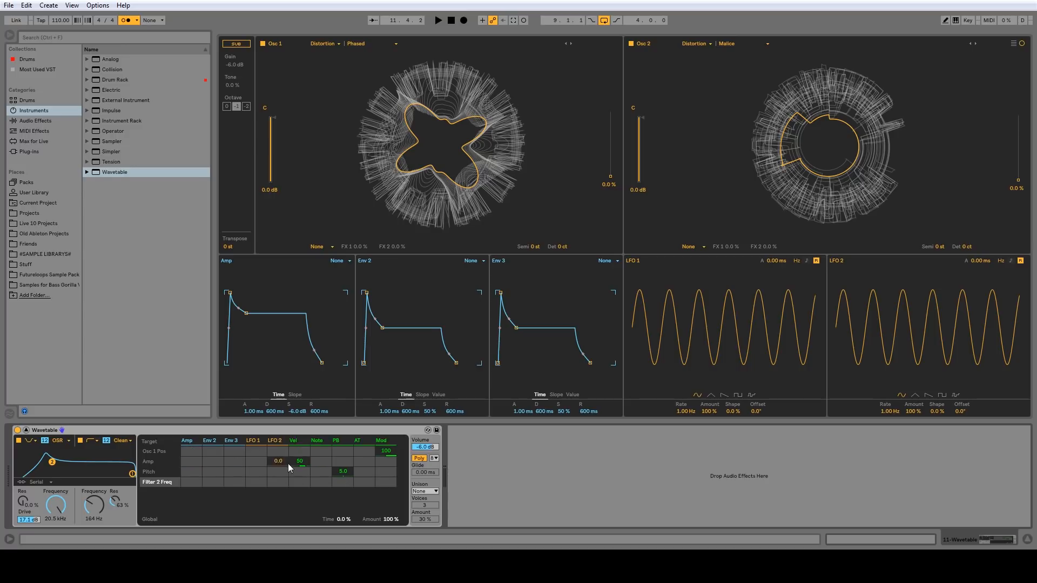
pyautogui.click(611, 179)
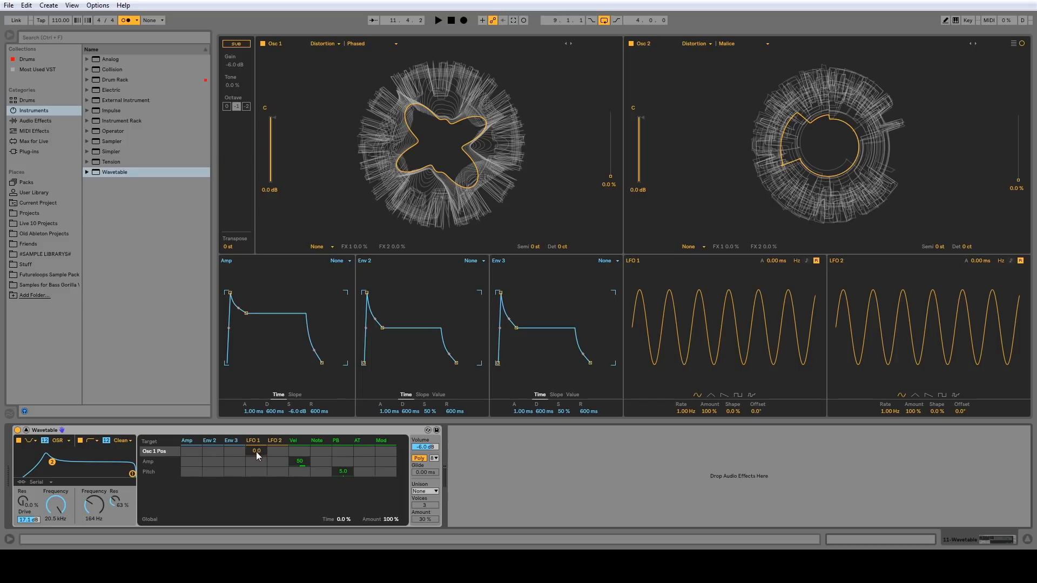
pyautogui.moveTo(254, 451); pyautogui.dragTo(254, 410)
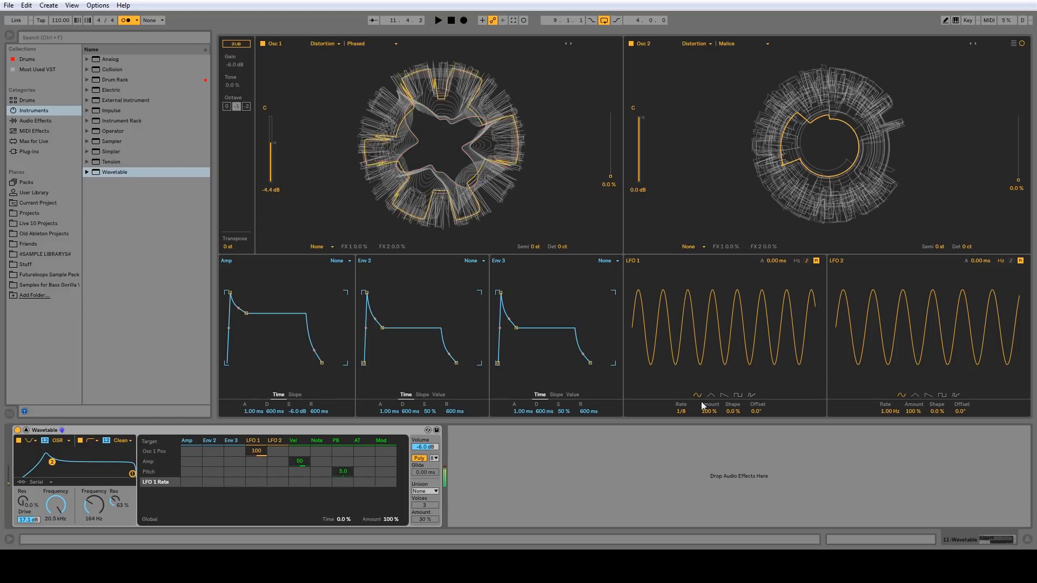
pyautogui.moveTo(682, 413)
pyautogui.mouseDown()
pyautogui.moveTo(682, 400)
pyautogui.moveTo(682, 425)
pyautogui.mouseUp()
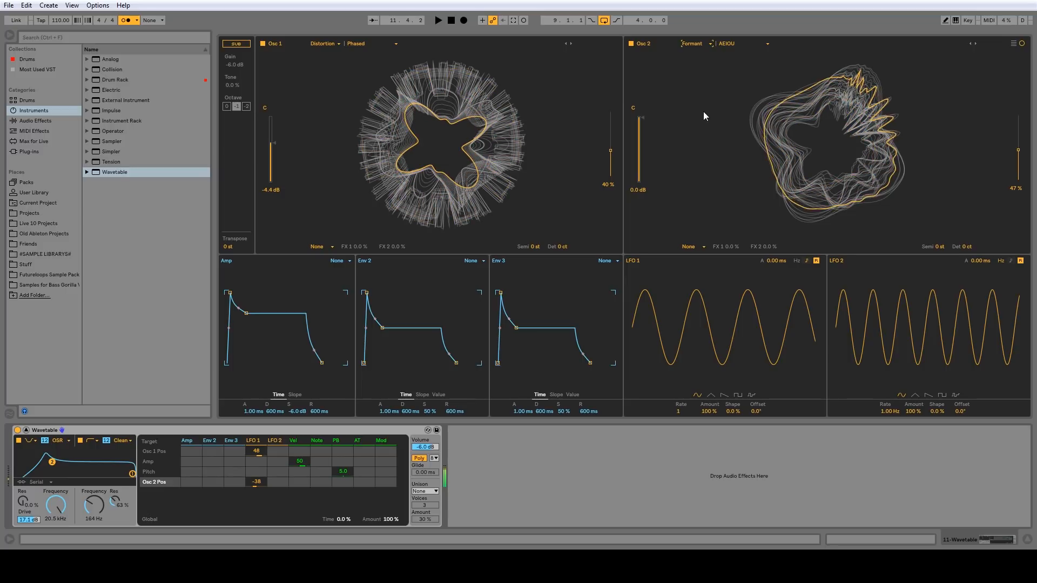
# - Lower oscillator 2's gain to -3.3 dB and set unison to Position Spread with an amount of 93 %
pyautogui.moveTo(640, 121); pyautogui.dragTo(640, 129)
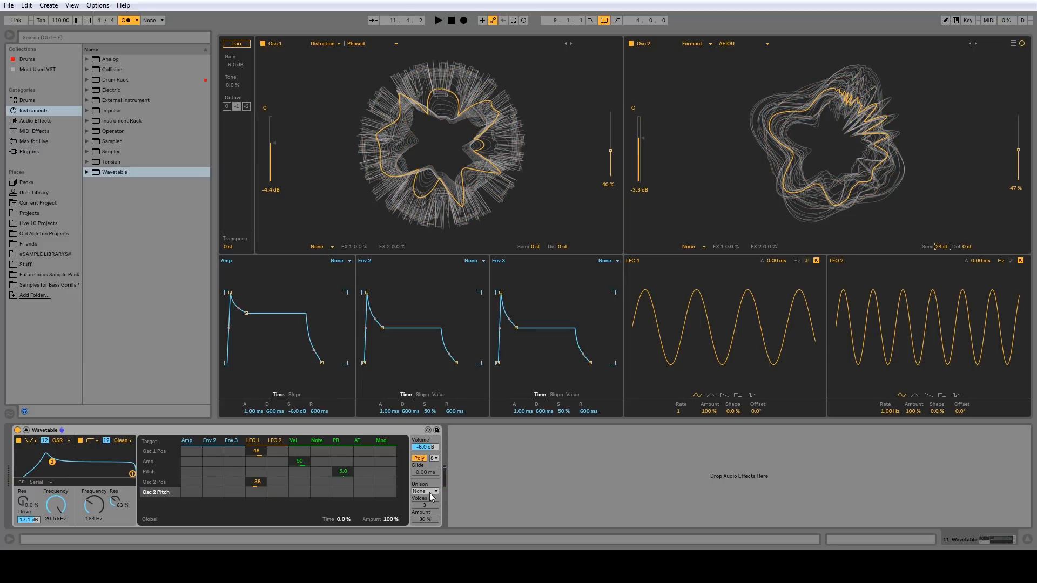
pyautogui.click(430, 493)
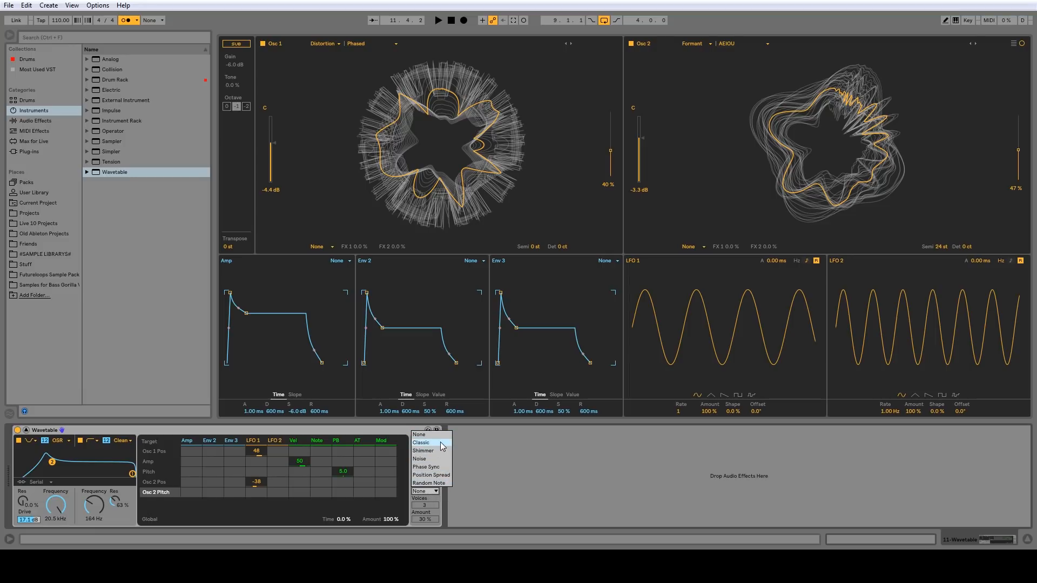
pyautogui.click(448, 475)
pyautogui.moveTo(427, 519); pyautogui.dragTo(426, 489)
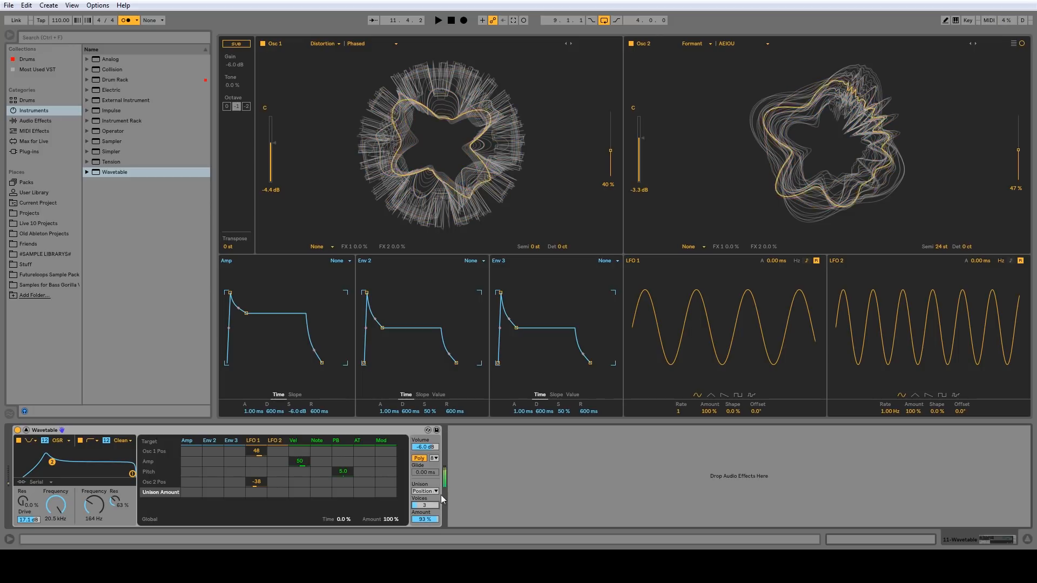
# - Reset oscillator 2's semitone transposition to 0 st and set filter 2 to 54.6 Hz with 20 % resonance
pyautogui.moveTo(941, 247); pyautogui.dragTo(941, 270)
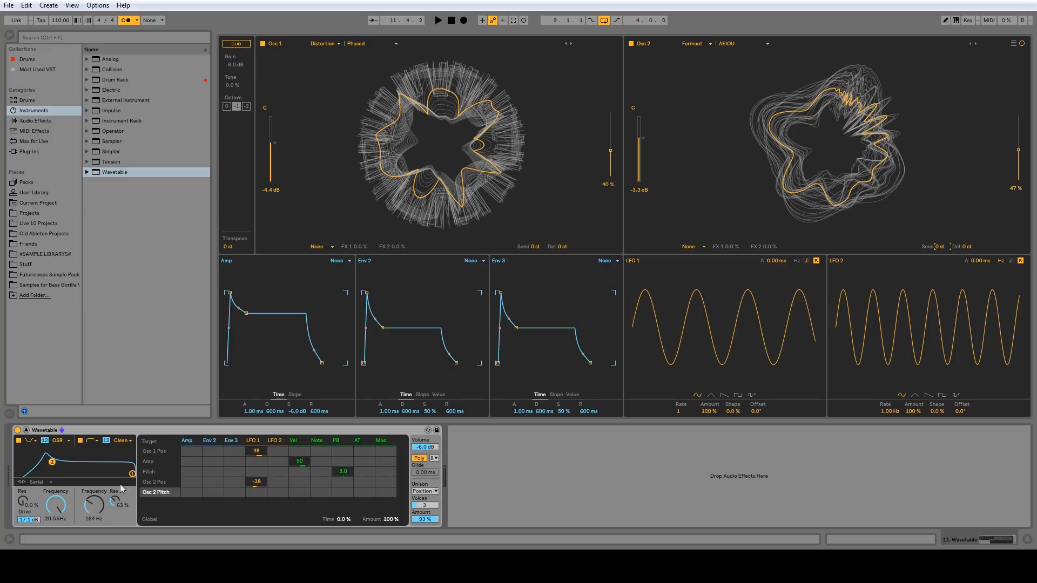
pyautogui.moveTo(51, 466); pyautogui.dragTo(46, 471)
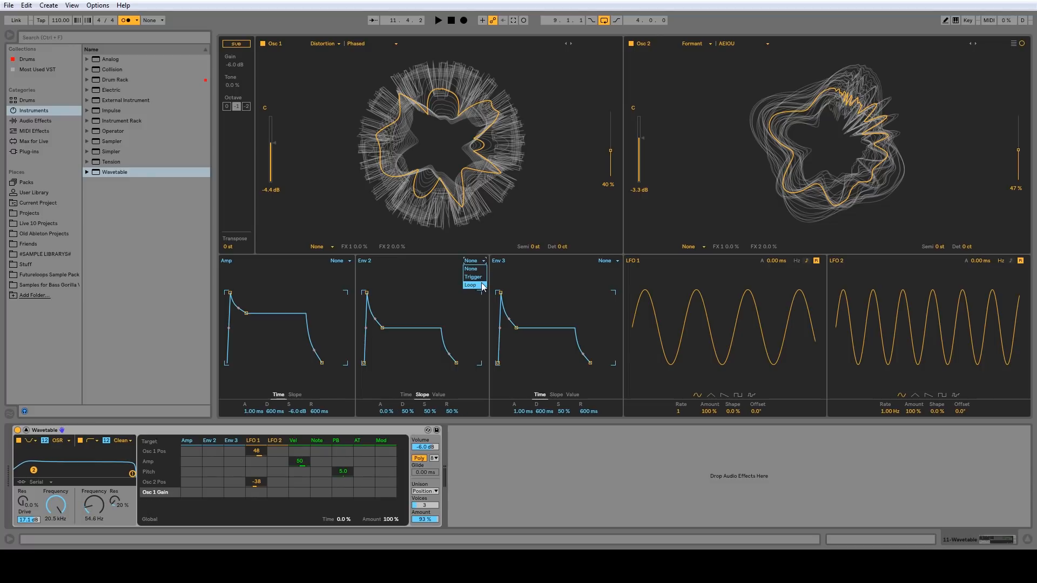
# - Check Env 2's loop mode options and cycle LFO 1 through its waveforms, returning it to the sine shape
pyautogui.click(484, 261)
pyautogui.moveTo(776, 261)
pyautogui.mouseDown()
pyautogui.moveTo(777, 223)
pyautogui.moveTo(776, 261)
pyautogui.mouseUp()
pyautogui.click(724, 395)
pyautogui.click(738, 395)
pyautogui.click(751, 396)
pyautogui.click(697, 395)
# - Toggle the sub oscillator to try it out
pyautogui.click(238, 44)
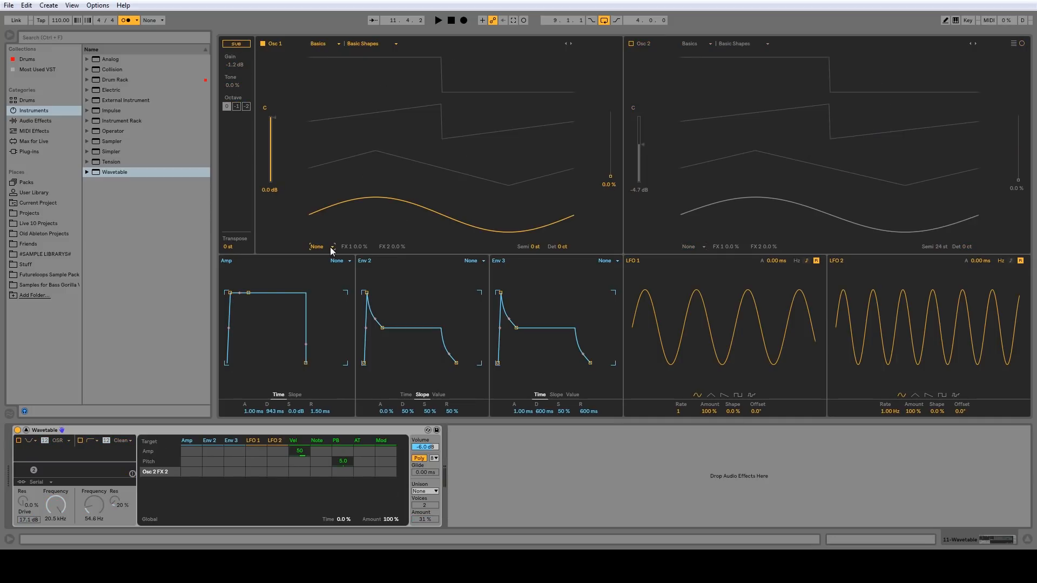
# - Set oscillator 1's effect to Fm with Tune at 100 % and Amount at 0 %, modulating the amount with LFO 1 at 41
pyautogui.click(330, 248)
pyautogui.click(326, 263)
pyautogui.moveTo(360, 248); pyautogui.dragTo(361, 204)
pyautogui.moveTo(386, 248); pyautogui.dragTo(385, 295)
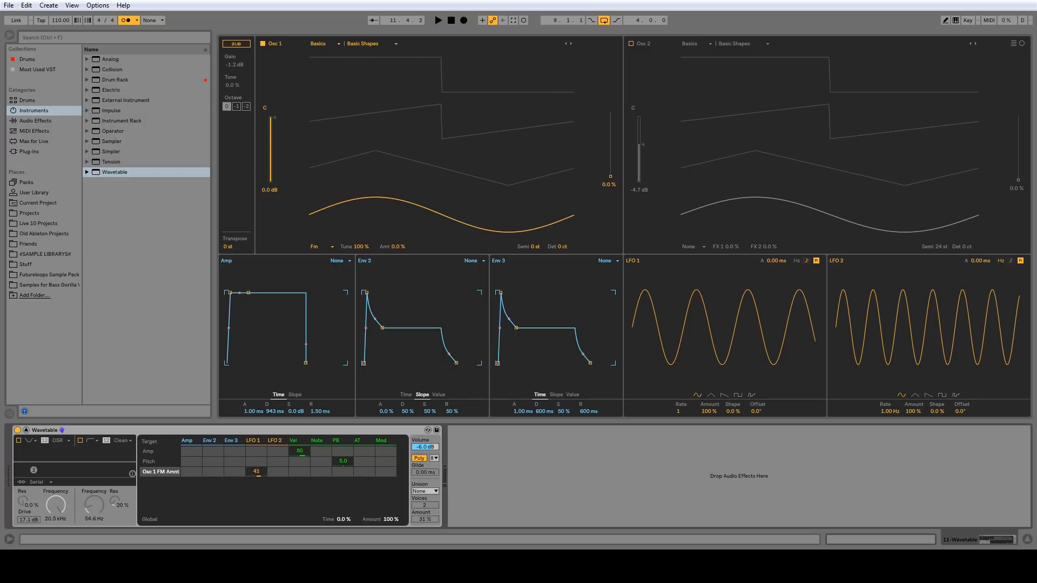
# - Switch oscillator 1's effect to Classic, set its pulse width to 98 % and raise its sync
pyautogui.click(322, 246)
pyautogui.click(327, 271)
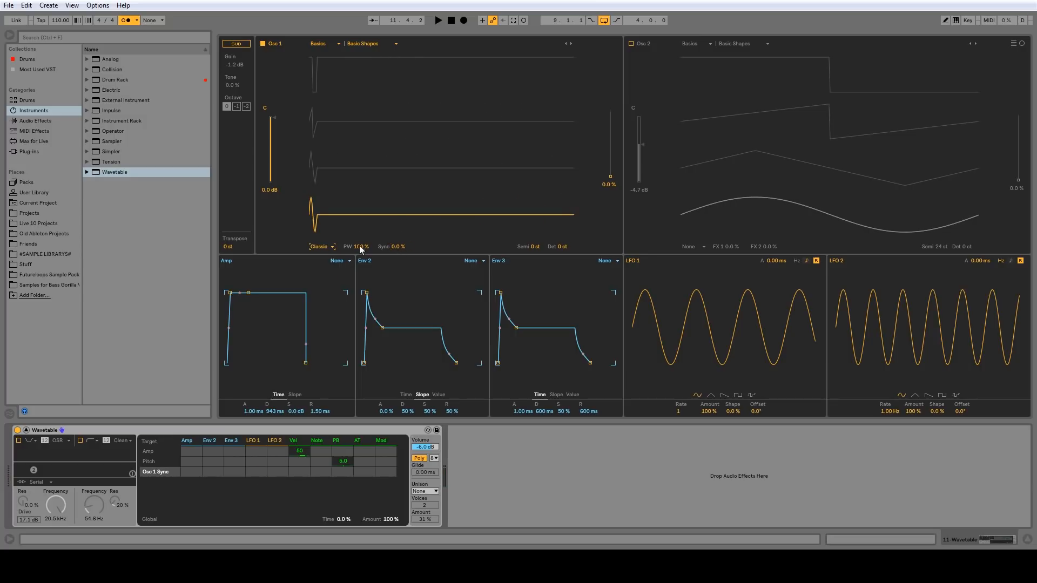
pyautogui.moveTo(361, 248); pyautogui.dragTo(396, 205)
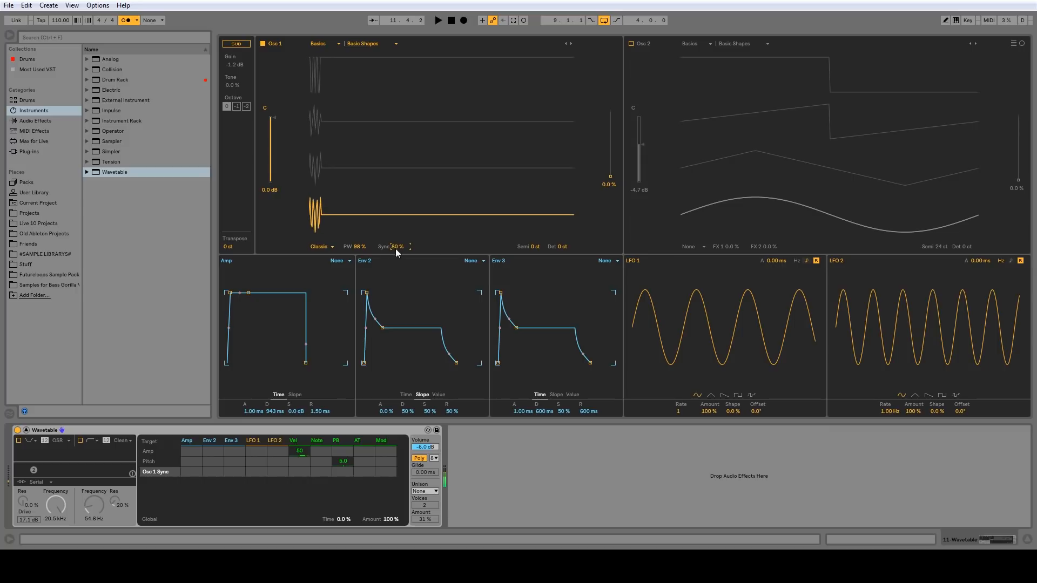
# - Return oscillator 1's pulse width and sync to 0 % and modulate both with LFO 1 at 100
pyautogui.moveTo(357, 246); pyautogui.dragTo(358, 292)
pyautogui.click(397, 247)
pyautogui.moveTo(397, 247)
pyautogui.mouseDown()
pyautogui.moveTo(397, 295)
pyautogui.moveTo(397, 232)
pyautogui.moveTo(370, 265)
pyautogui.moveTo(369, 254)
pyautogui.mouseUp()
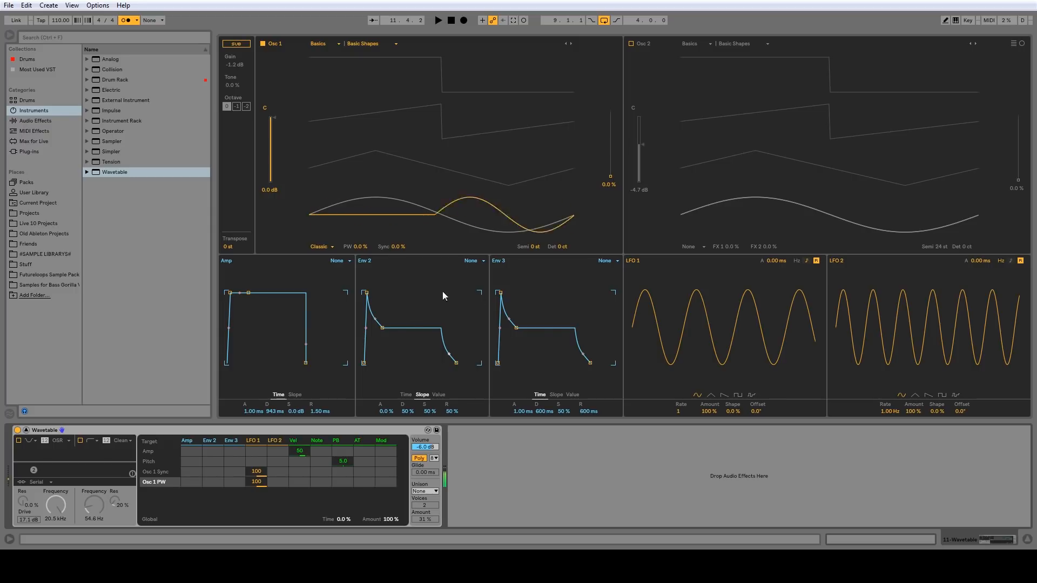
# - Clear the LFO 1 modulation amounts from oscillator 1's sync and pulse width
pyautogui.moveTo(257, 472); pyautogui.dragTo(256, 517)
pyautogui.doubleClick(256, 484)
pyautogui.doubleClick(257, 473)
# - Switch oscillator 1's effect to Modern with Warp at -13 % and Fold at 76 %
pyautogui.click(324, 247)
pyautogui.click(331, 278)
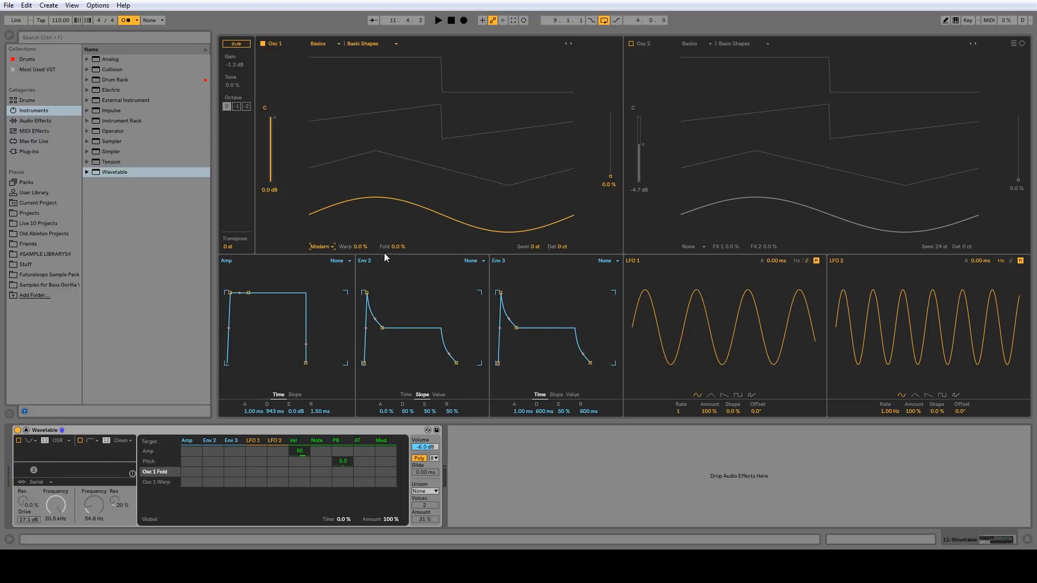
pyautogui.moveTo(358, 248)
pyautogui.mouseDown()
pyautogui.moveTo(358, 229)
pyautogui.moveTo(393, 238)
pyautogui.moveTo(394, 203)
pyautogui.moveTo(393, 230)
pyautogui.moveTo(359, 268)
pyautogui.moveTo(397, 237)
pyautogui.moveTo(397, 227)
pyautogui.moveTo(359, 254)
pyautogui.moveTo(358, 271)
pyautogui.moveTo(359, 261)
pyautogui.mouseUp()
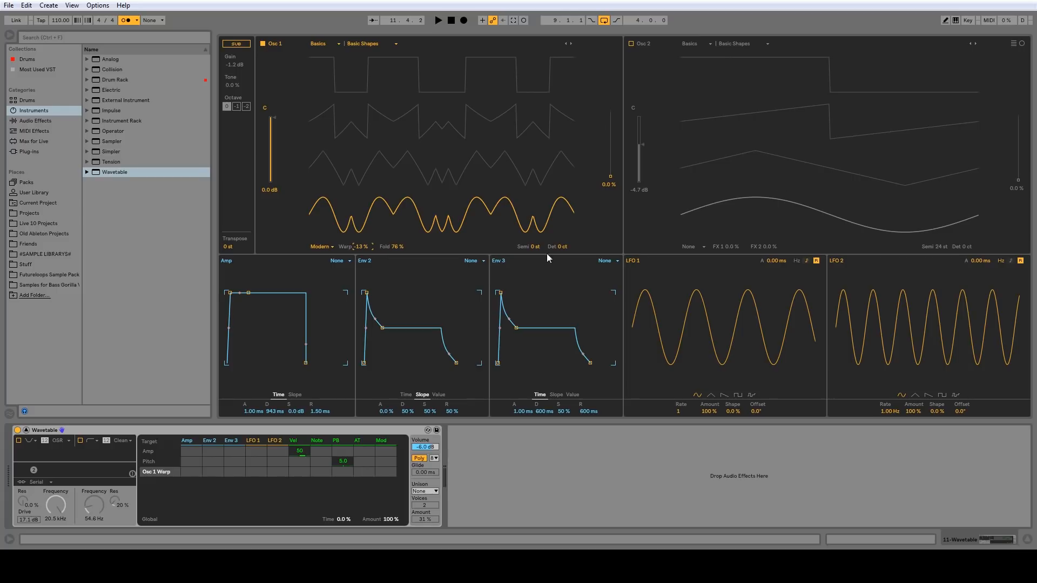
# - Set oscillator 1's wavetable category to Vintage and look through its wavetable list, keeping Brds Dual Saw
pyautogui.click(320, 43)
pyautogui.click(334, 135)
pyautogui.click(391, 43)
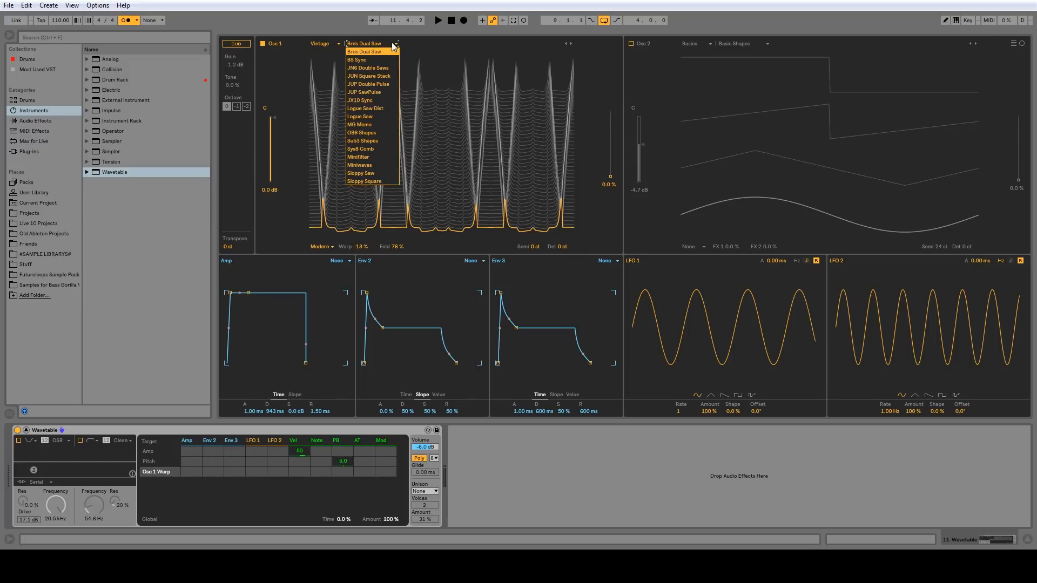
pyautogui.click(331, 130)
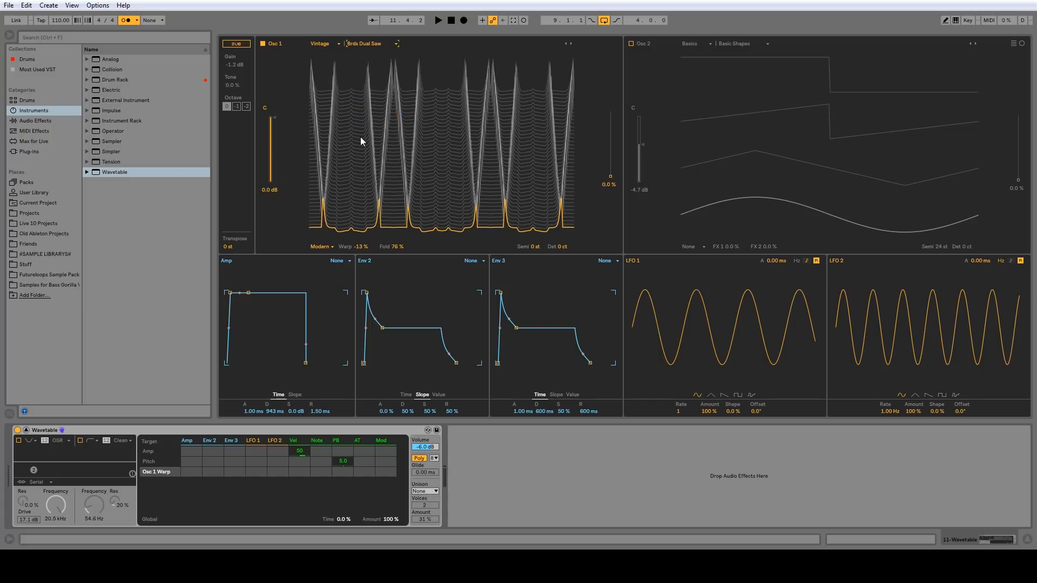